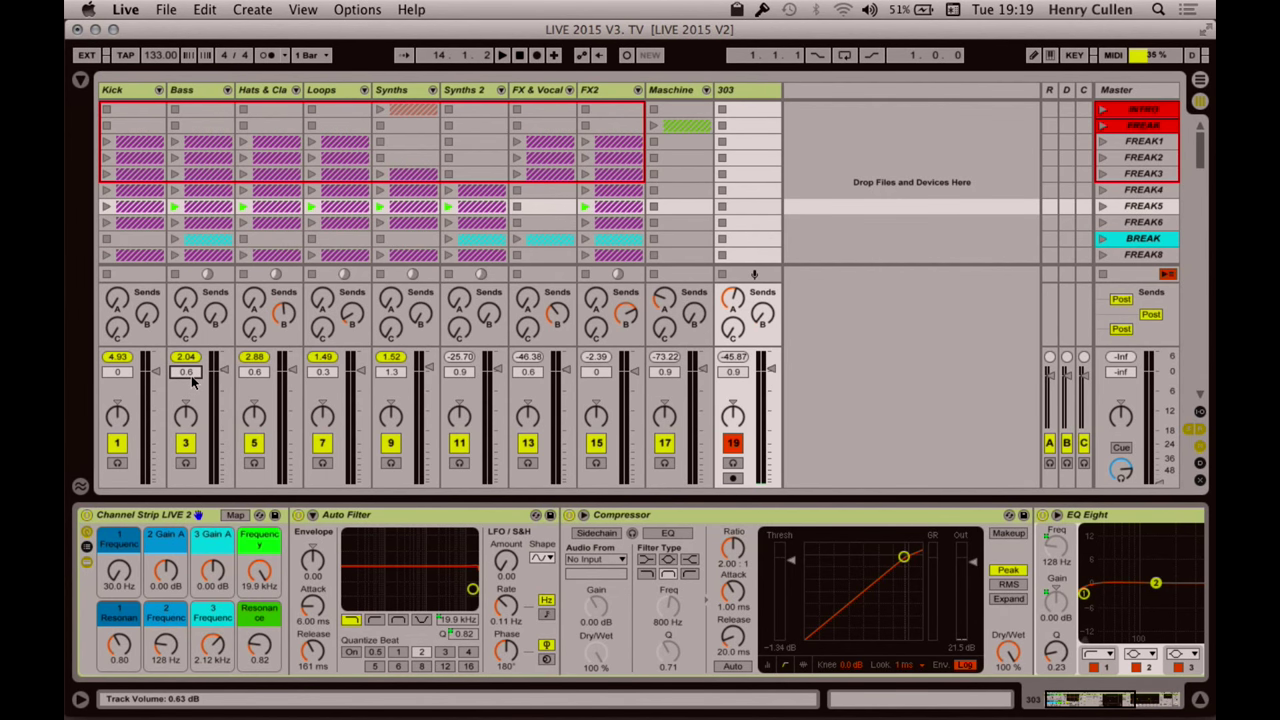
Step: Try to reset the Bass, Loops and Synths track volumes to 0 dB
click(191, 375)
key(Delete)
click(322, 372)
key(Delete)
click(391, 374)
text(0)
key(Return)
Step: Set the track volumes of Synths 2, Kick and Bass to 0 dB
click(460, 374)
text(0)
key(Return)
click(470, 90)
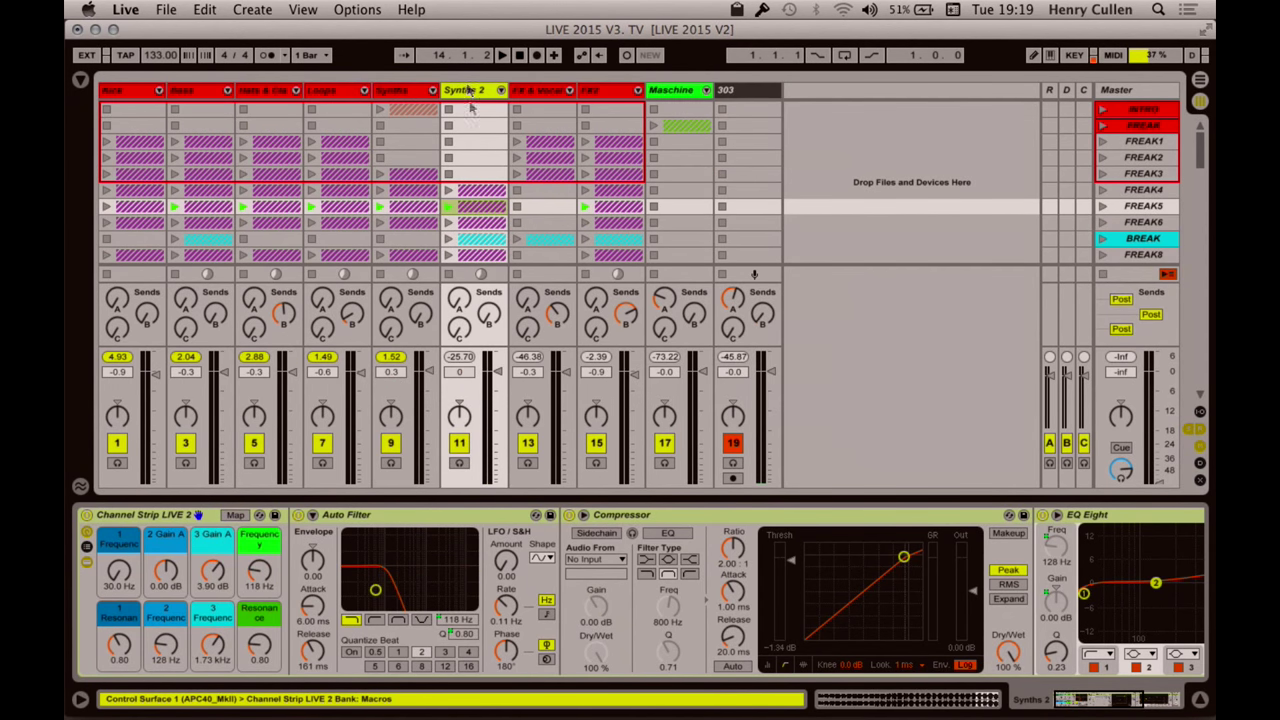
click(128, 374)
text(0)
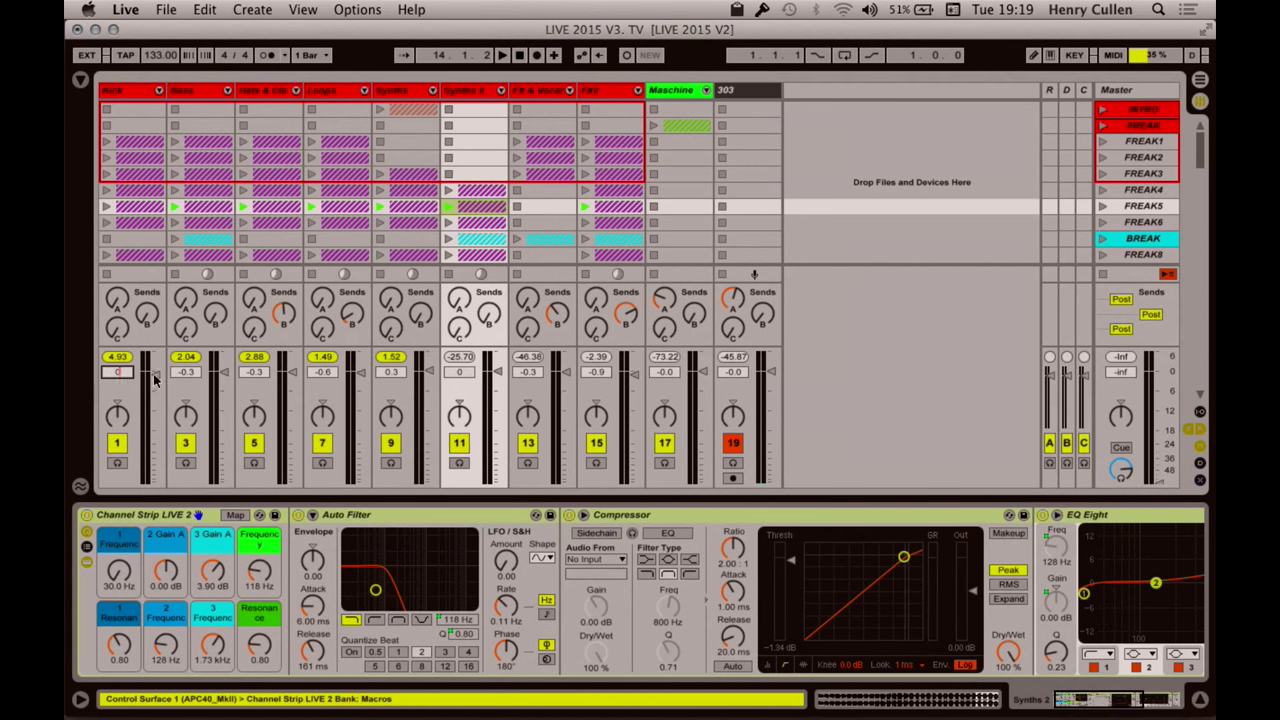
click(186, 373)
text(0)
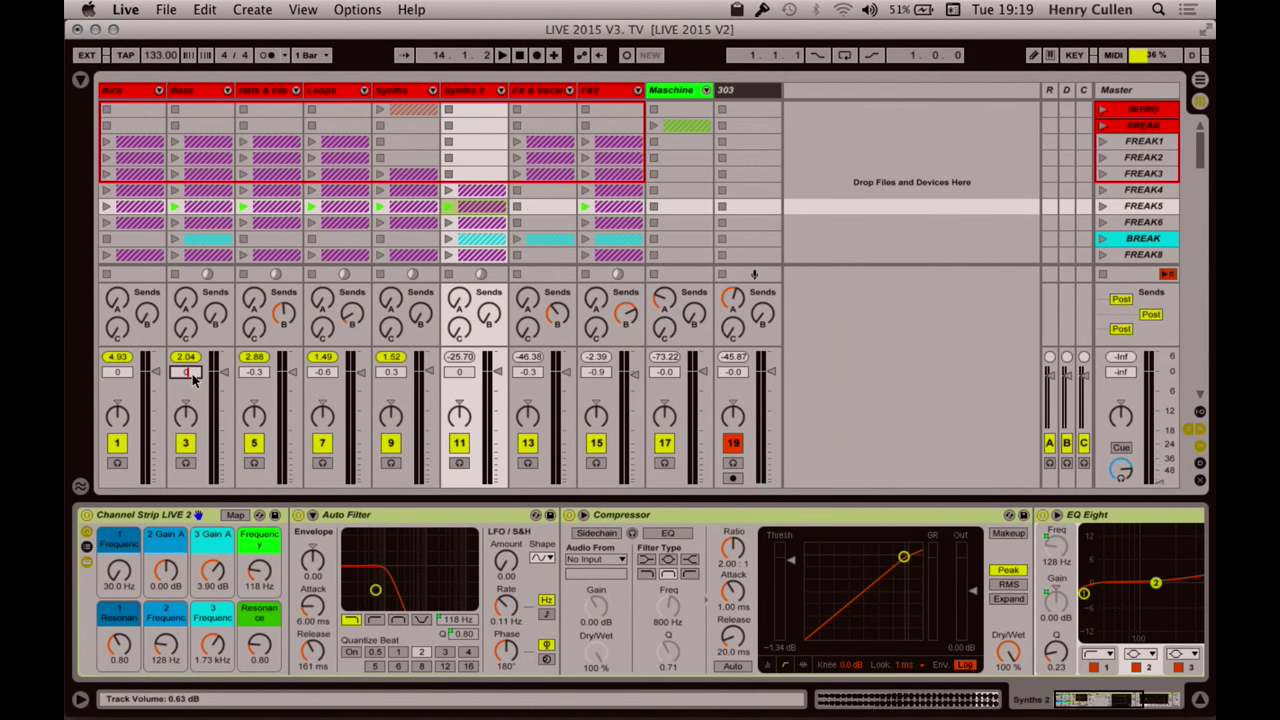
Step: Set the track volumes of Hats & Claps, Loops and Synths to 0 dB
click(262, 376)
text(0)
click(324, 375)
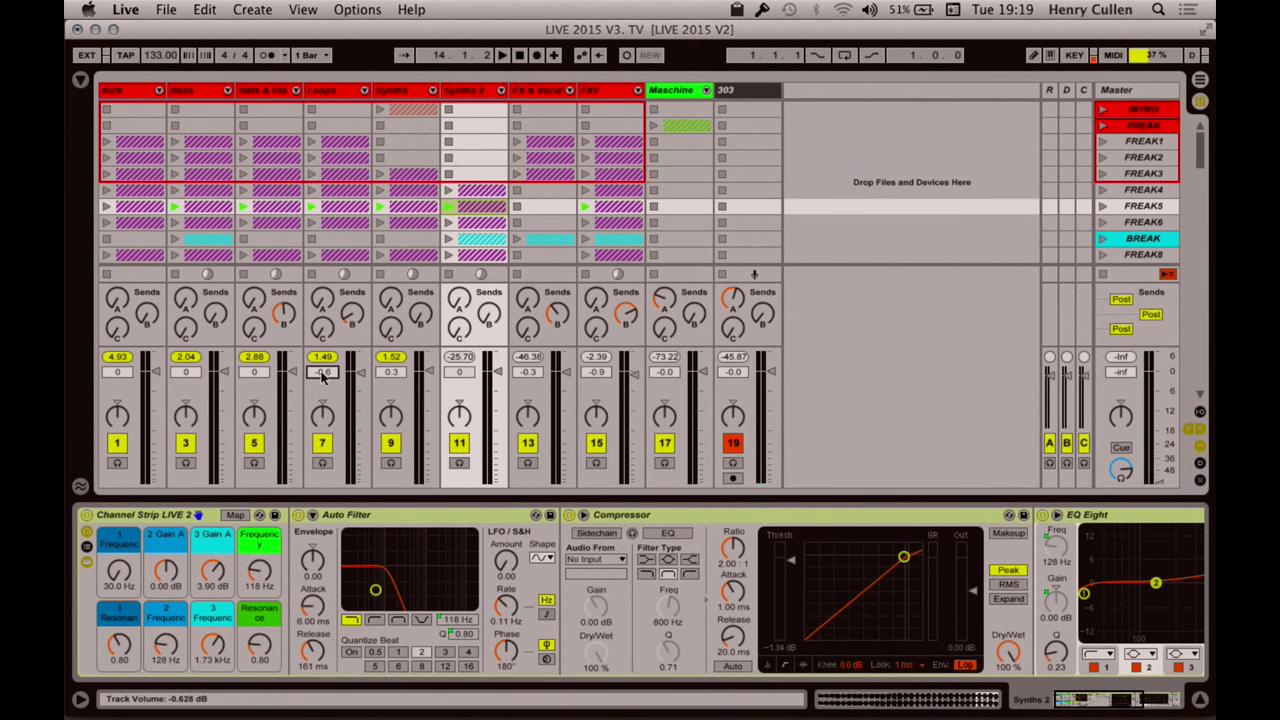
text(0)
click(390, 373)
text(0)
Step: Set the track volumes of FX & Vocals and FX2 to 0 dB
click(528, 372)
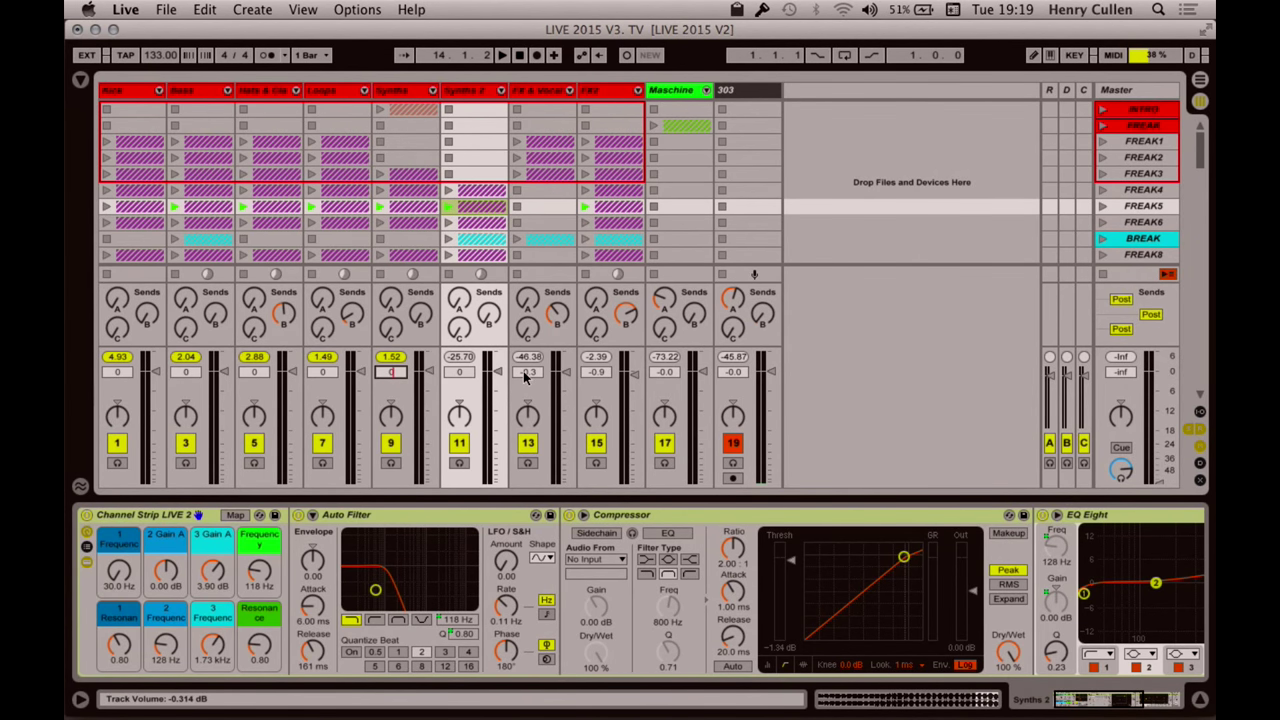
text(0)
click(601, 376)
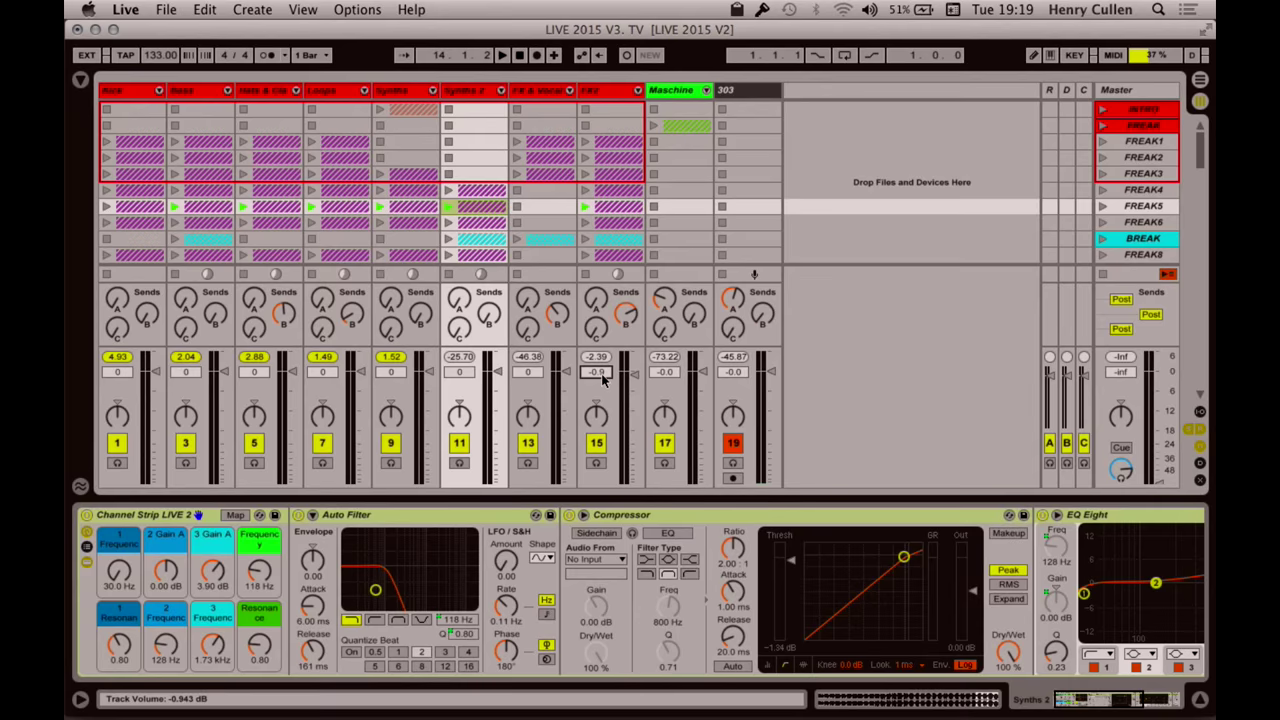
text(0)
key(Return)
Step: Inspect the device chains of the Maschine and 303 tracks
click(673, 91)
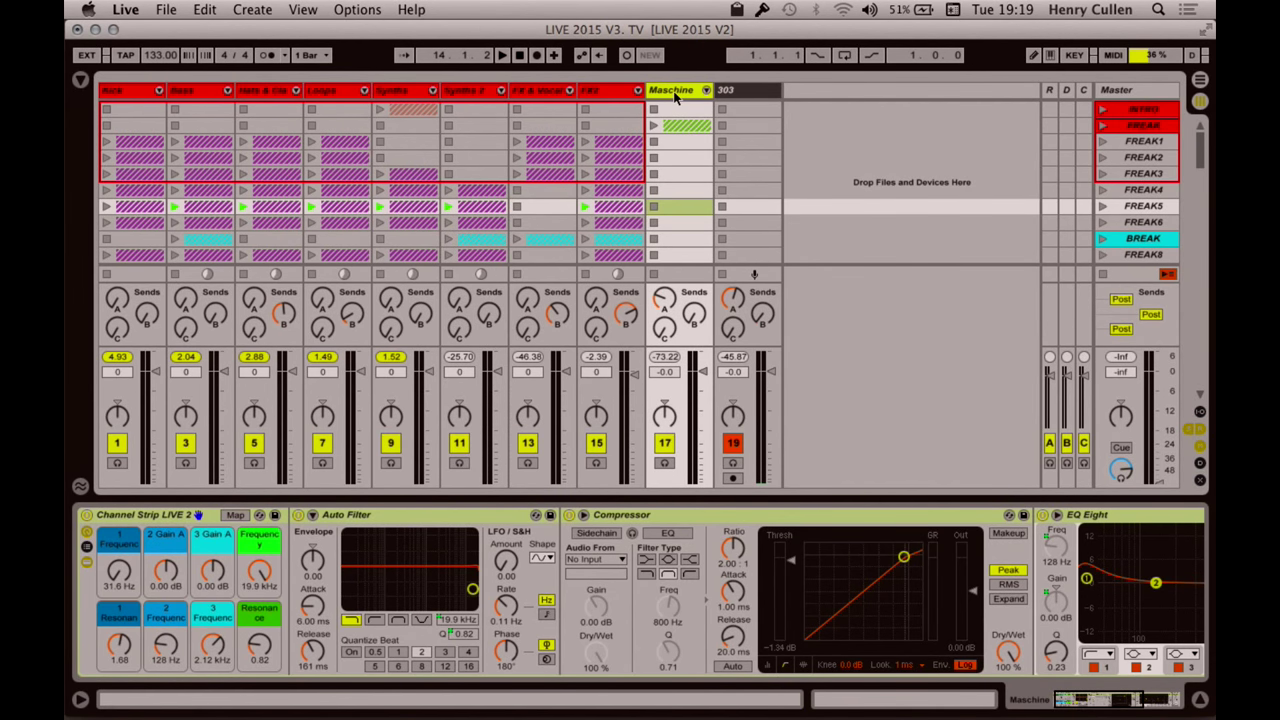
click(757, 90)
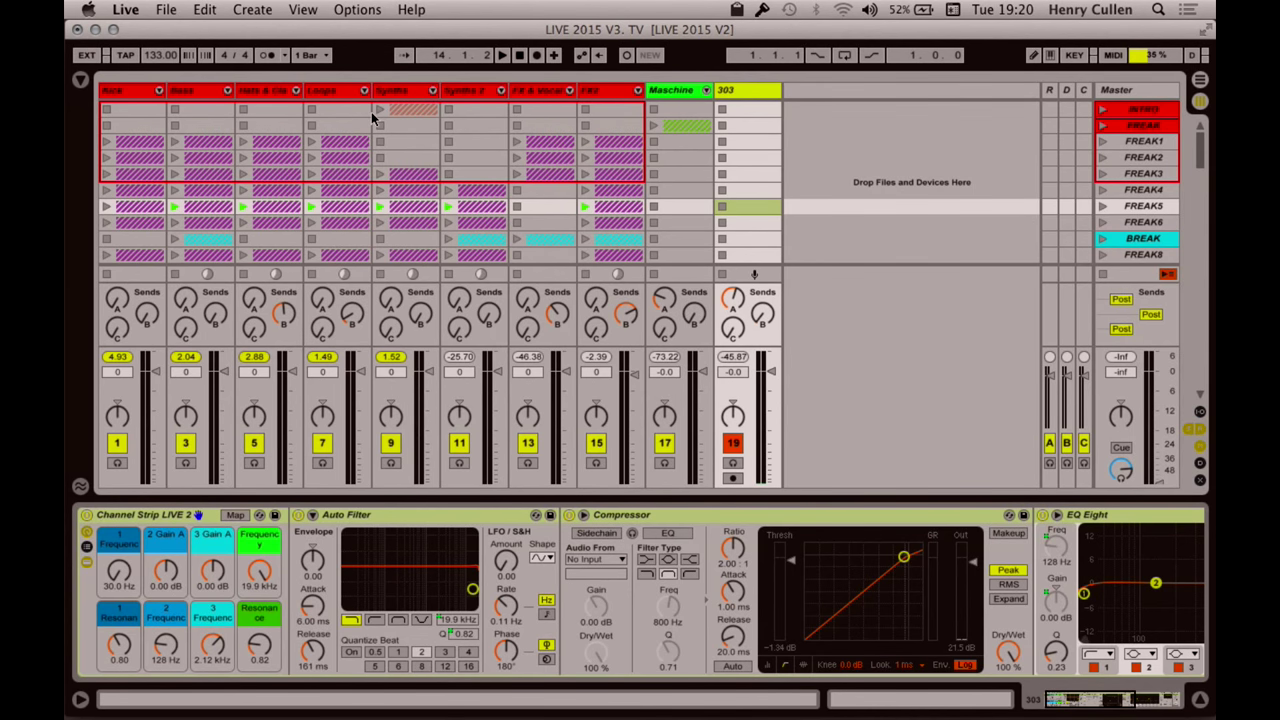
Step: Show the Arrangement View and set the loop region to span bar 5 to bar 9
click(1203, 80)
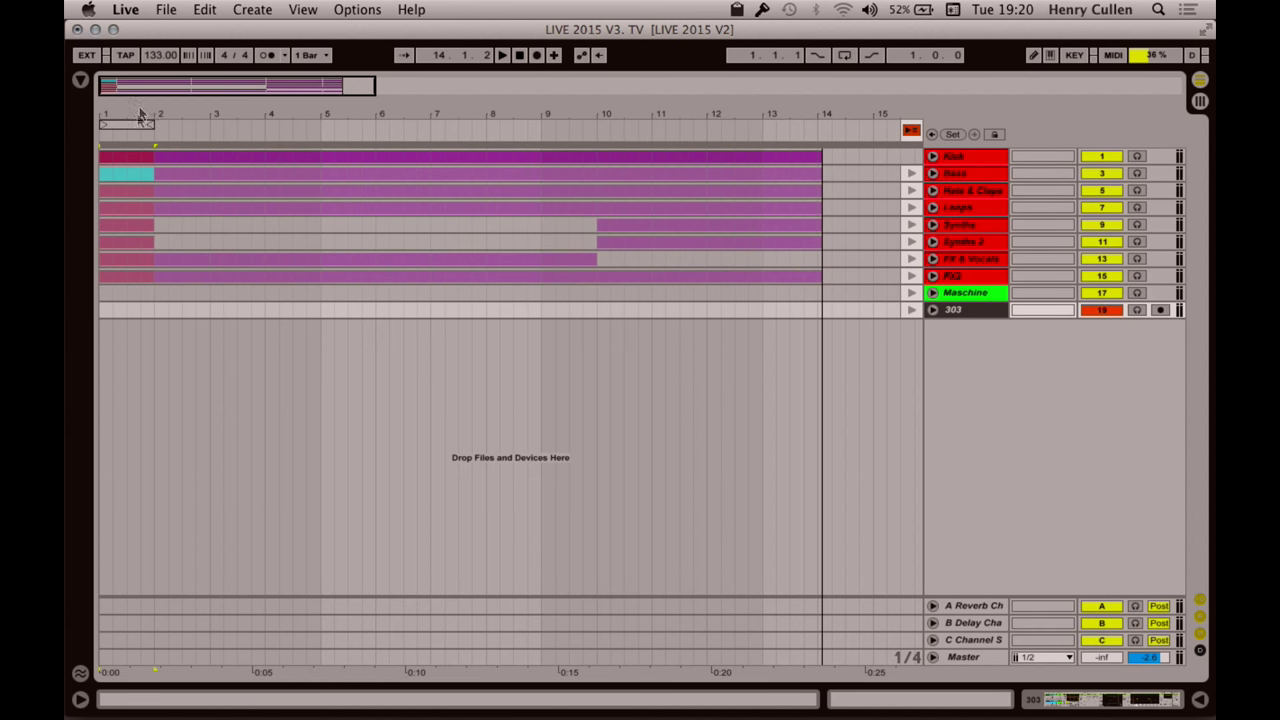
drag(137, 120, 541, 124)
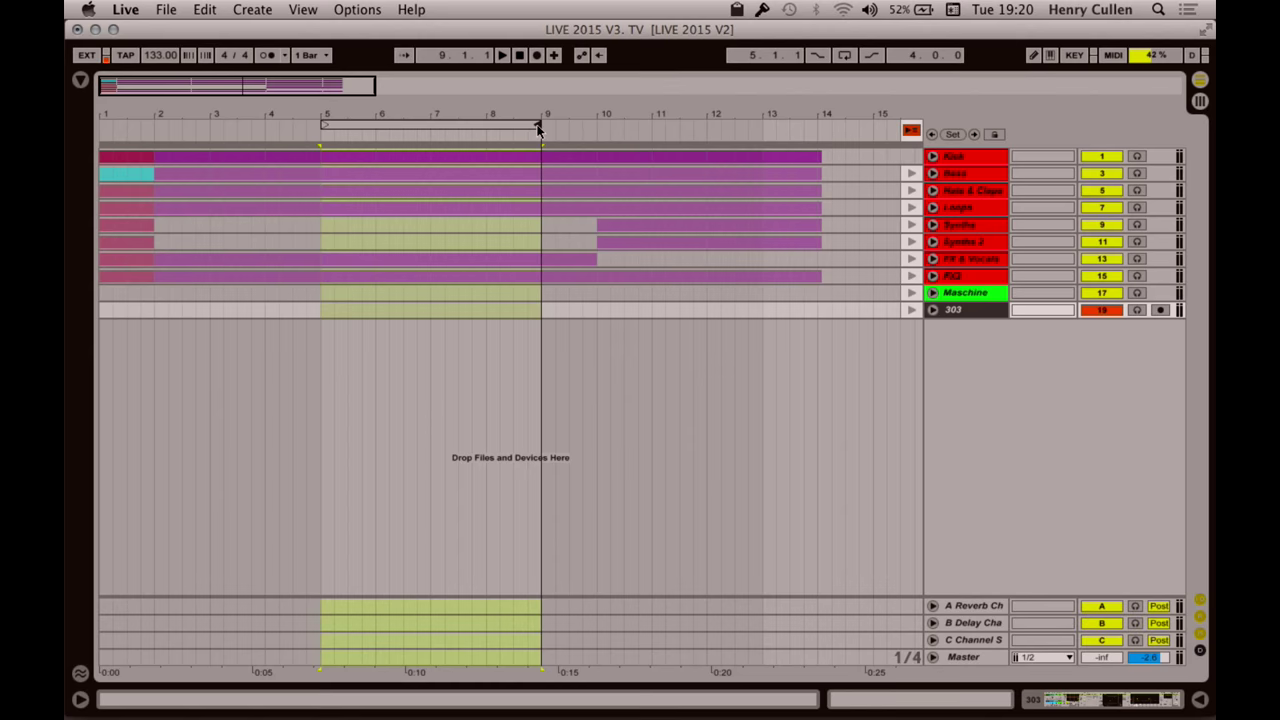
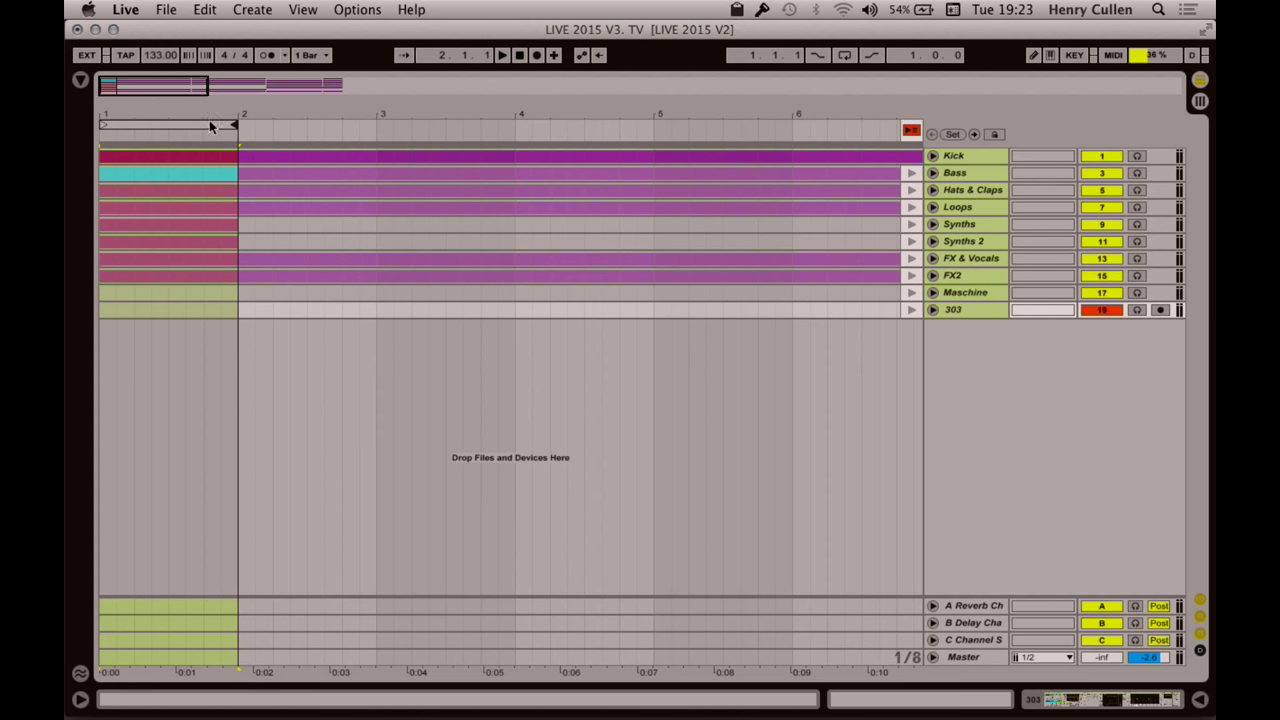
click(209, 122)
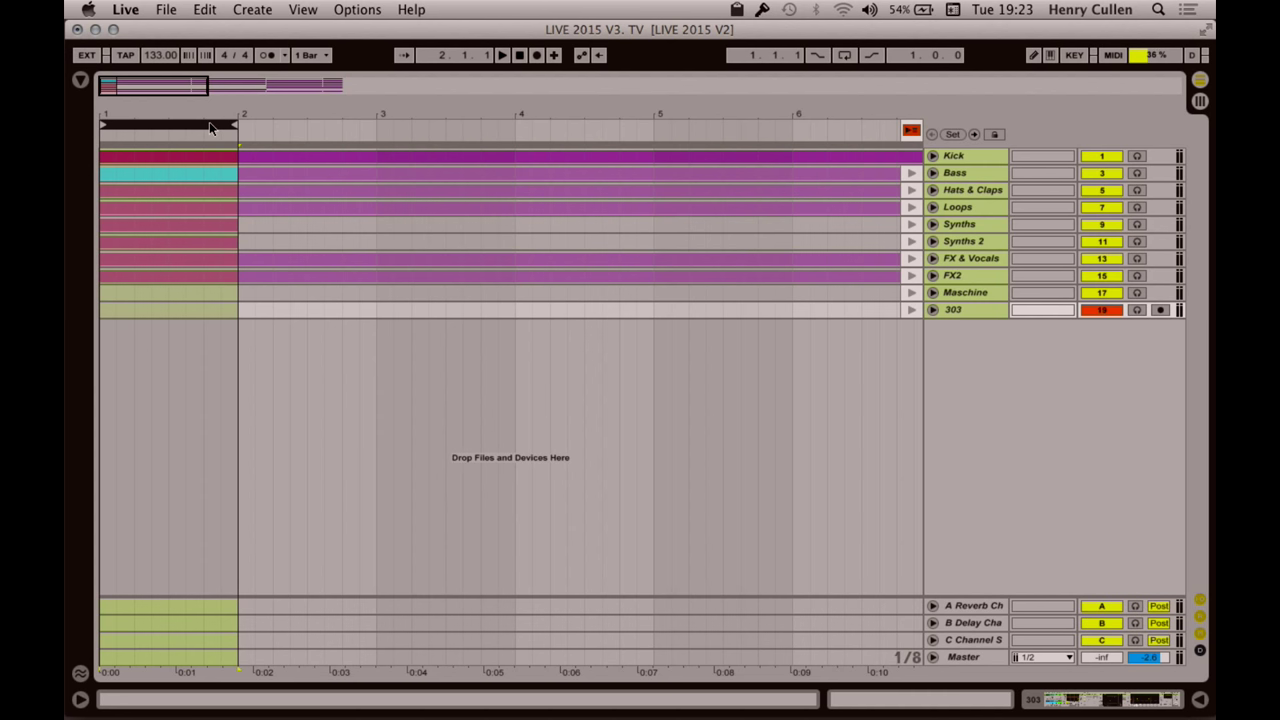
right_click(214, 134)
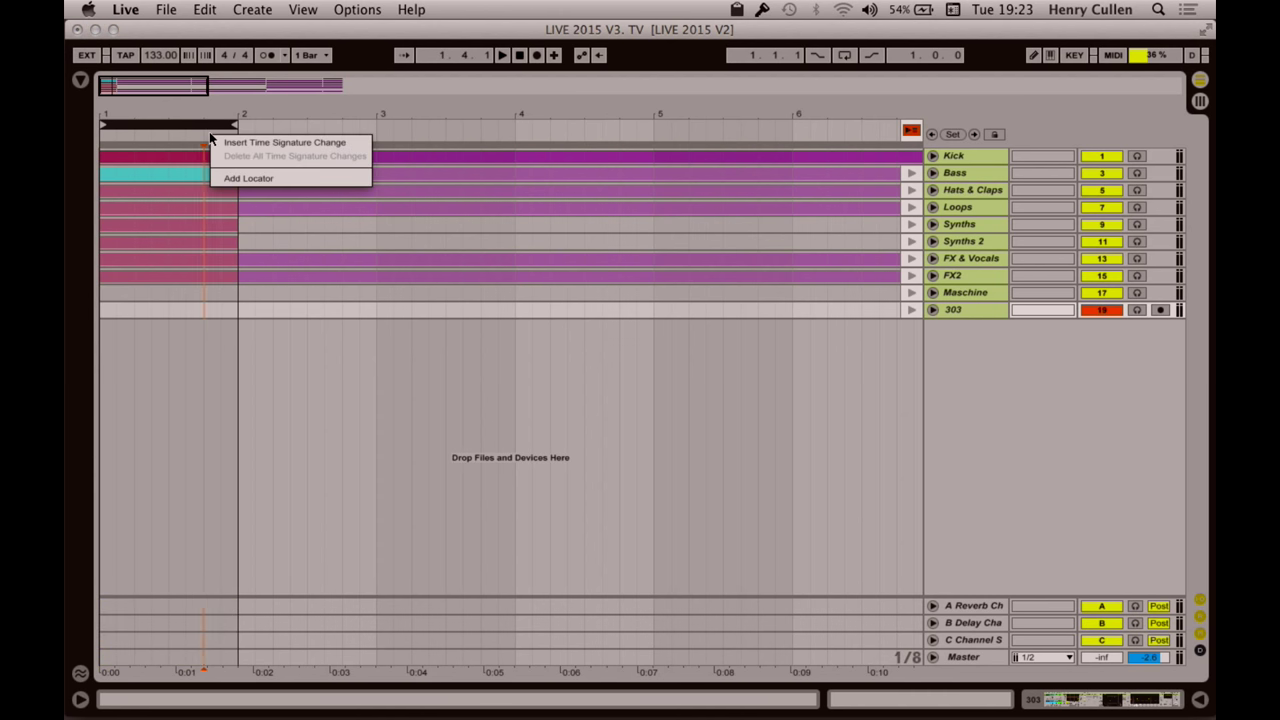
click(221, 123)
right_click(222, 124)
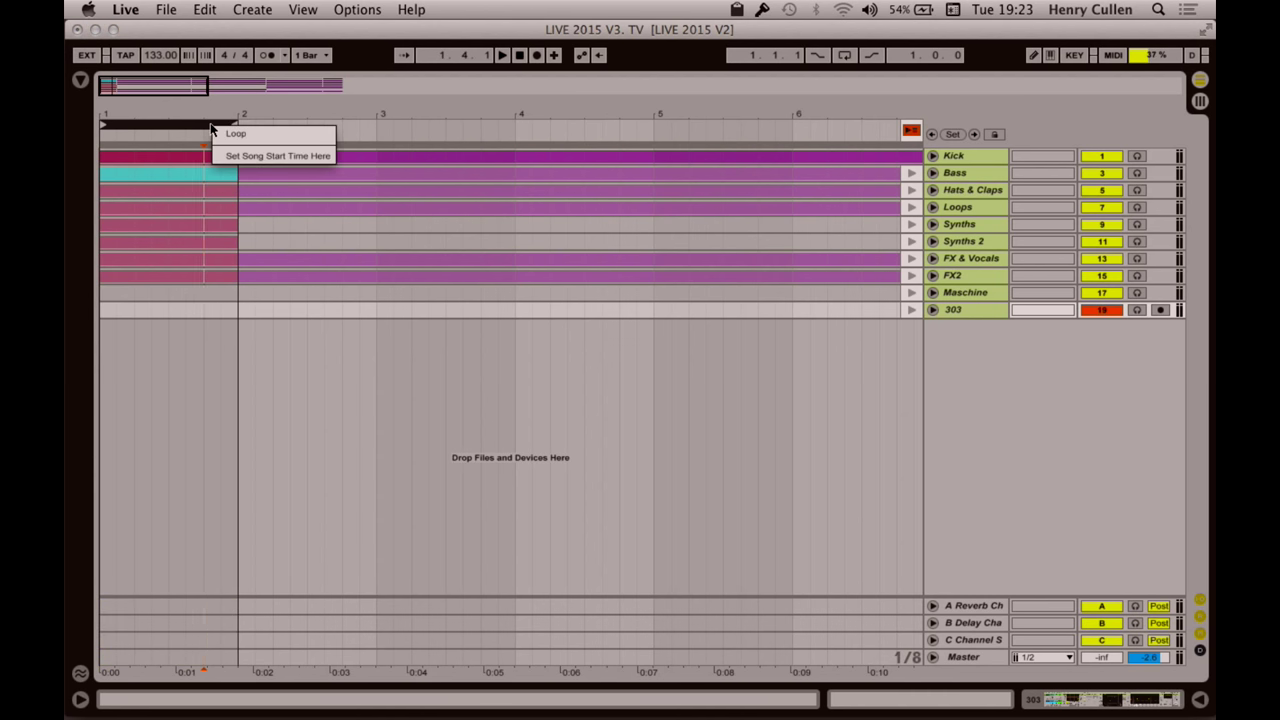
click(260, 151)
right_click(189, 155)
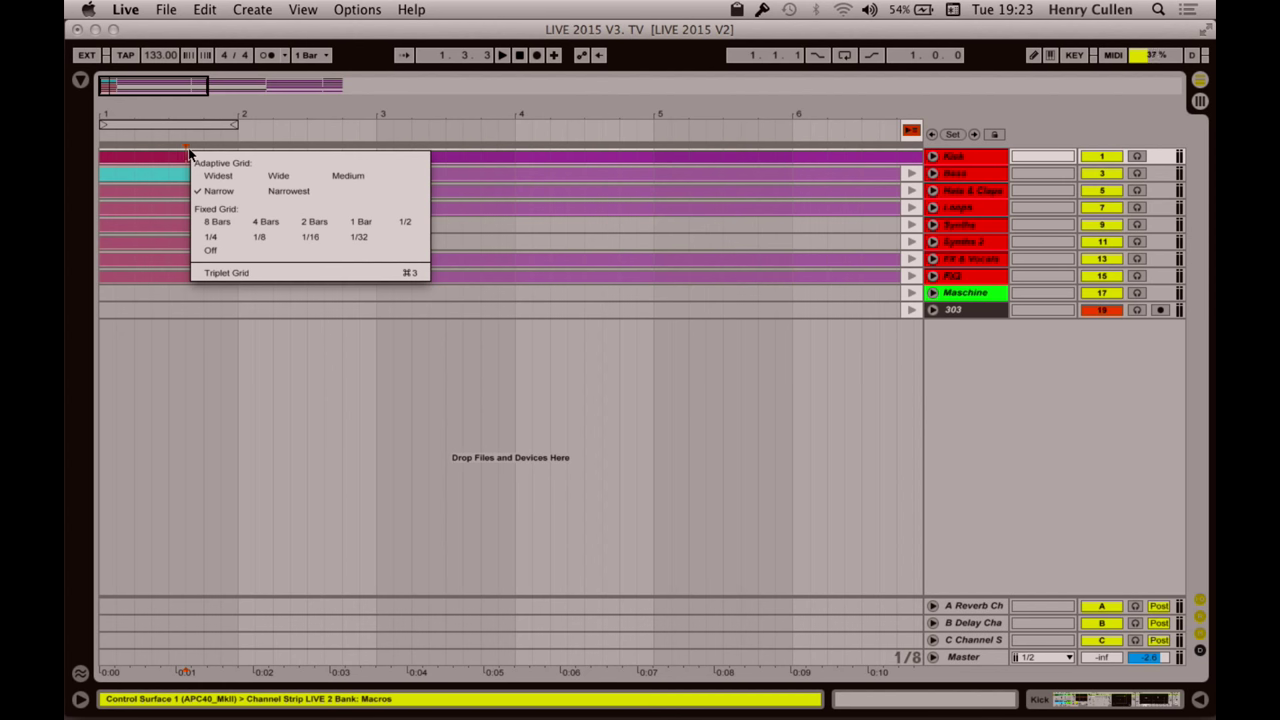
right_click(222, 134)
click(211, 124)
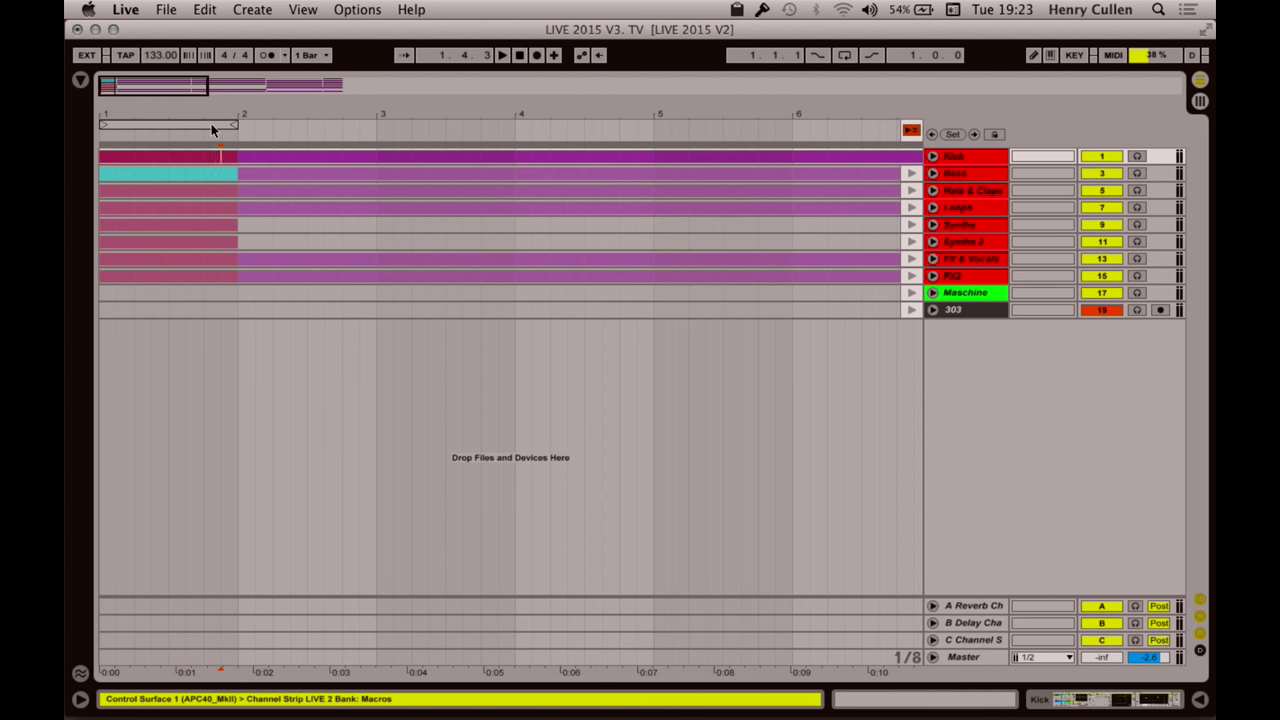
Step: Unfold the Kick group and consolidate the looped bar from bar 1 to bar 2 to a new scene
click(932, 157)
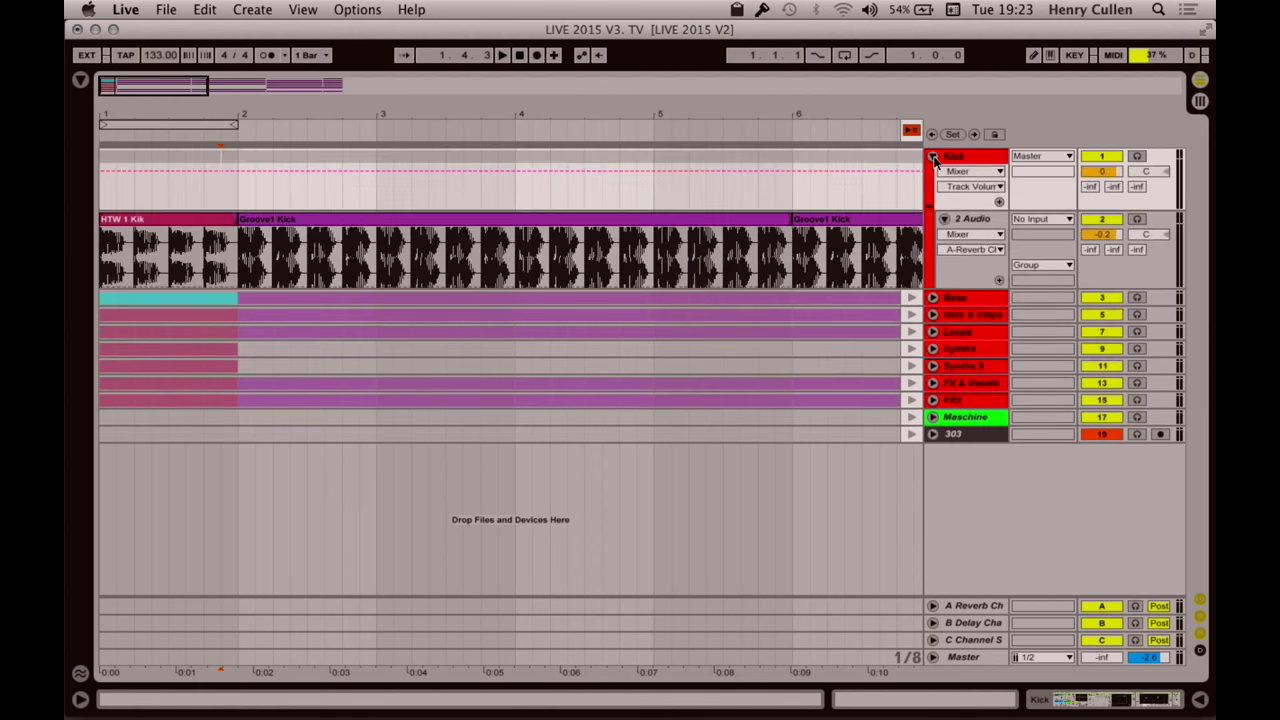
click(223, 127)
right_click(225, 158)
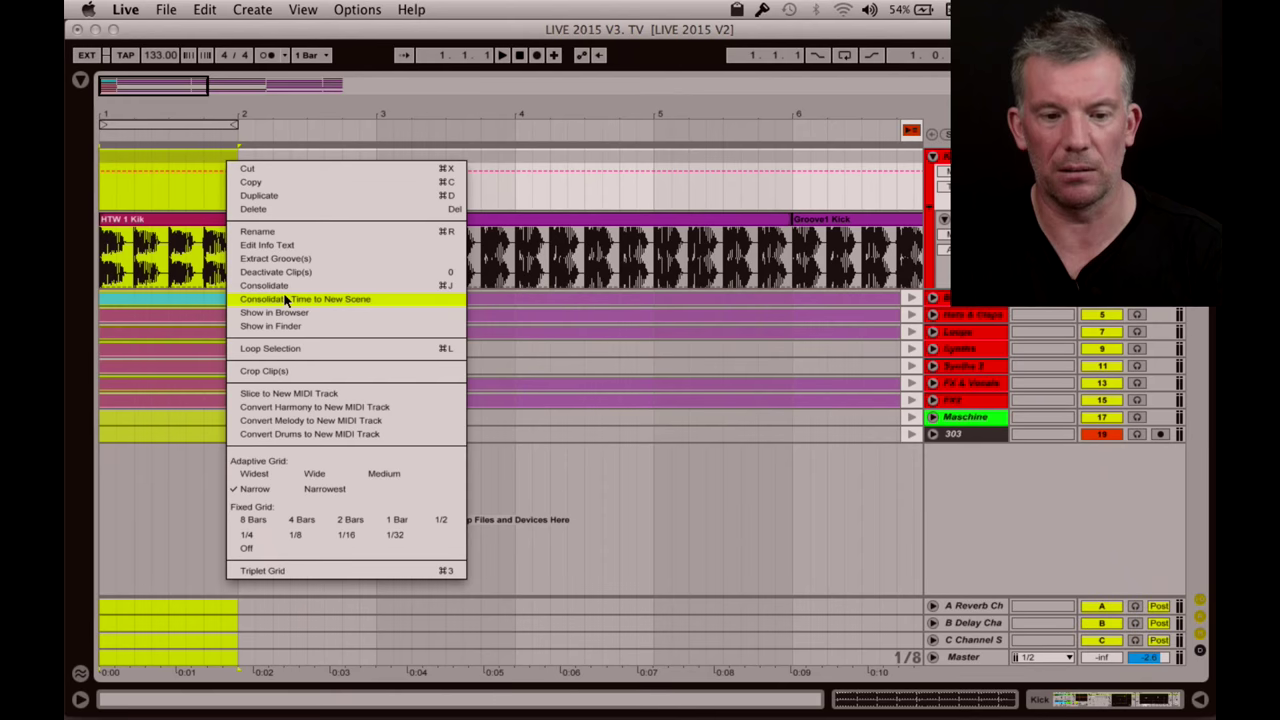
click(285, 299)
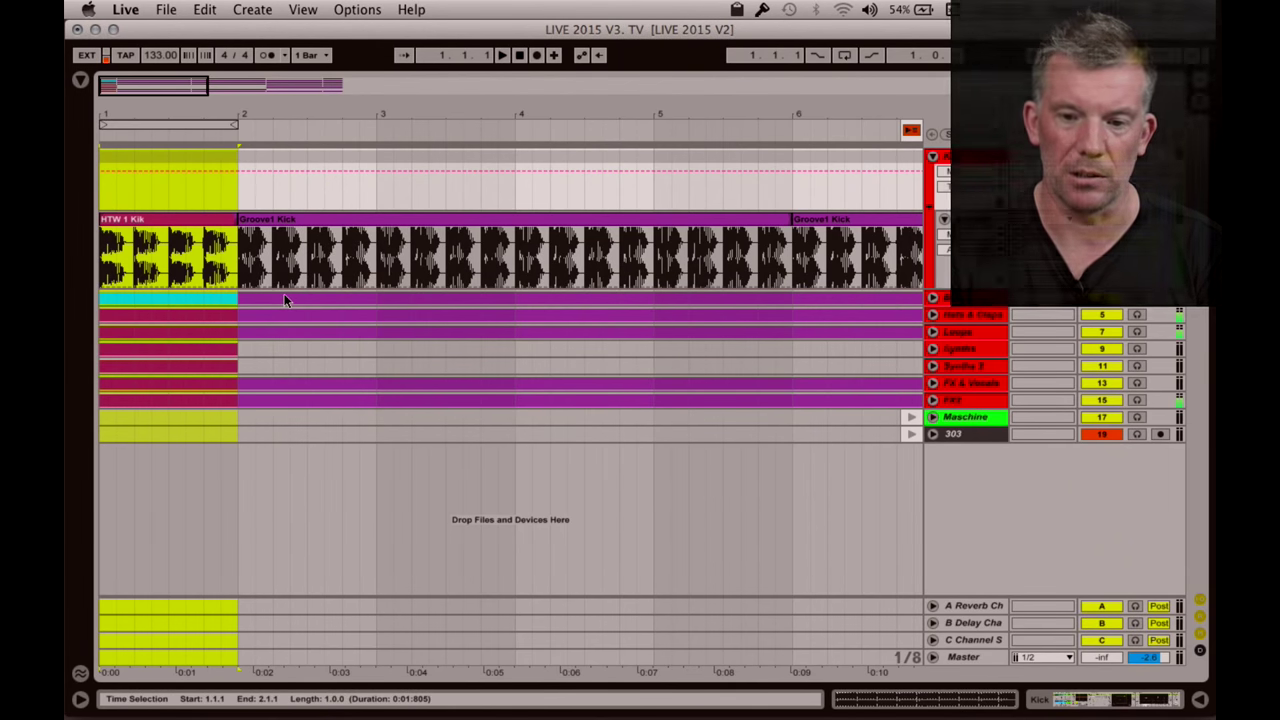
Step: Return to Session View, launch the new scene between FREAK5 and FREAK6, and stop playback
click(1199, 103)
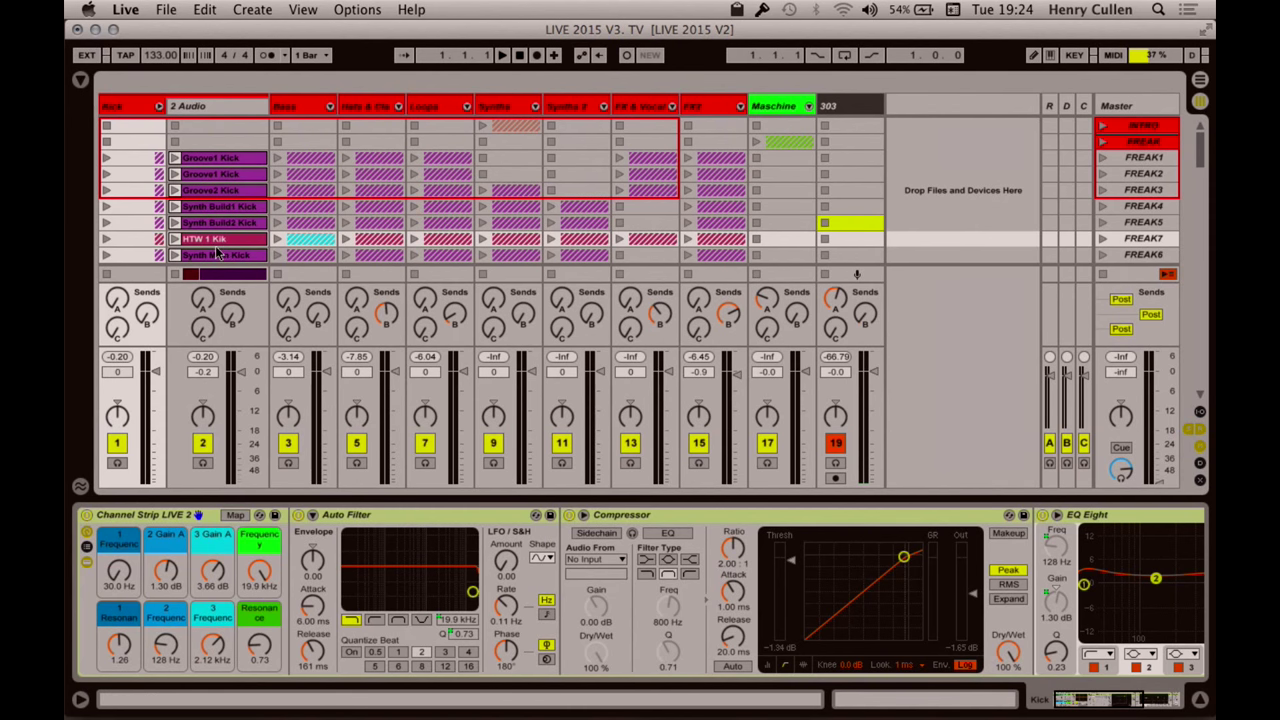
click(1105, 241)
key(space)
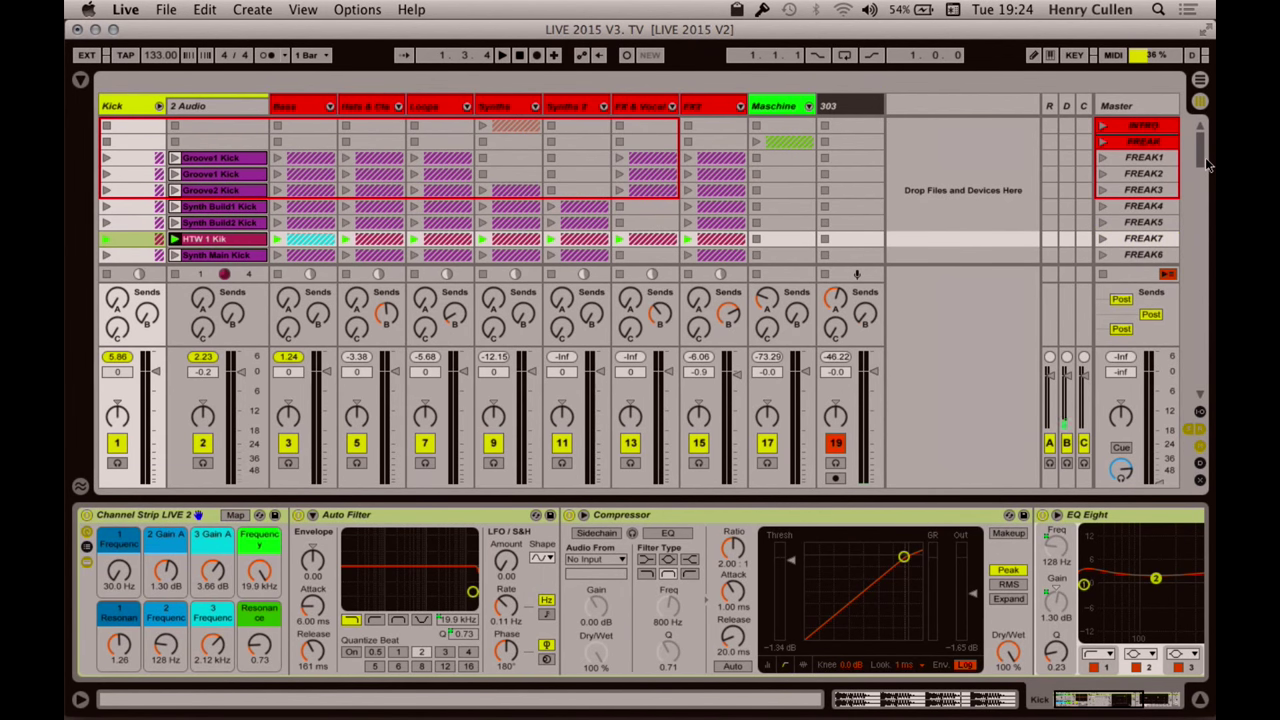
Step: Unfold all group tracks at once and hide the device view to show more scenes
click(299, 107)
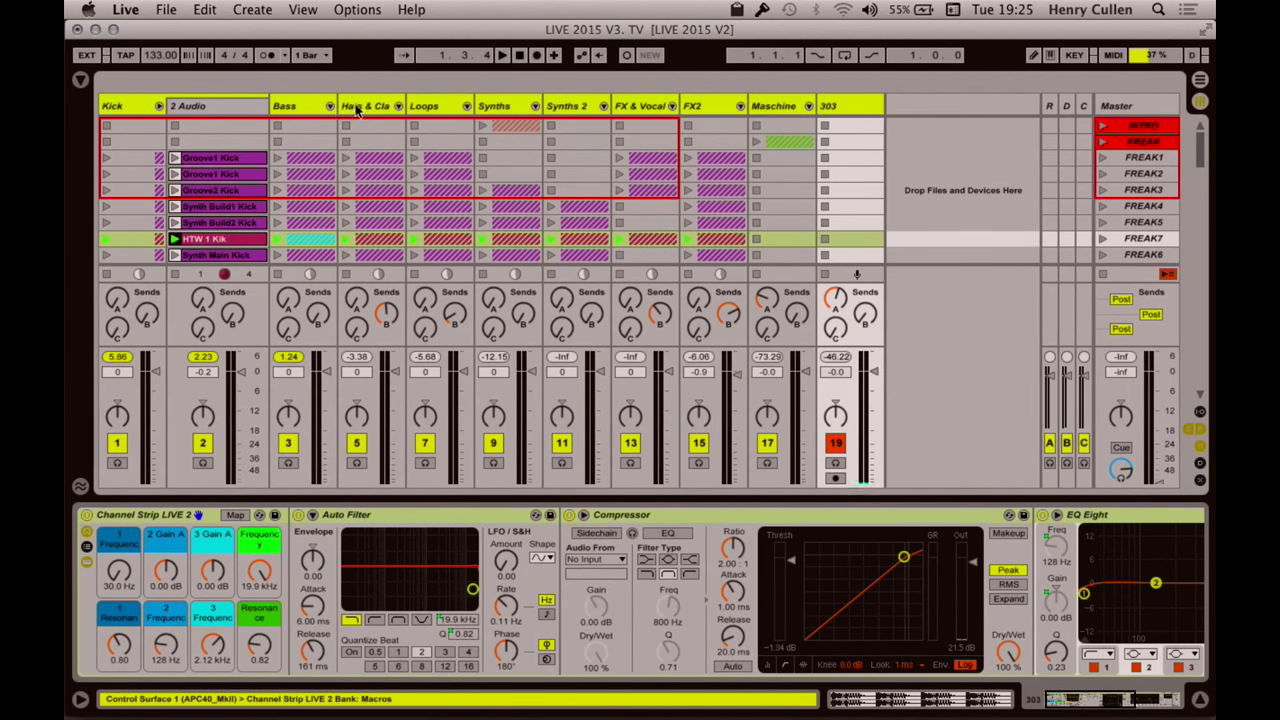
alt+click(330, 106)
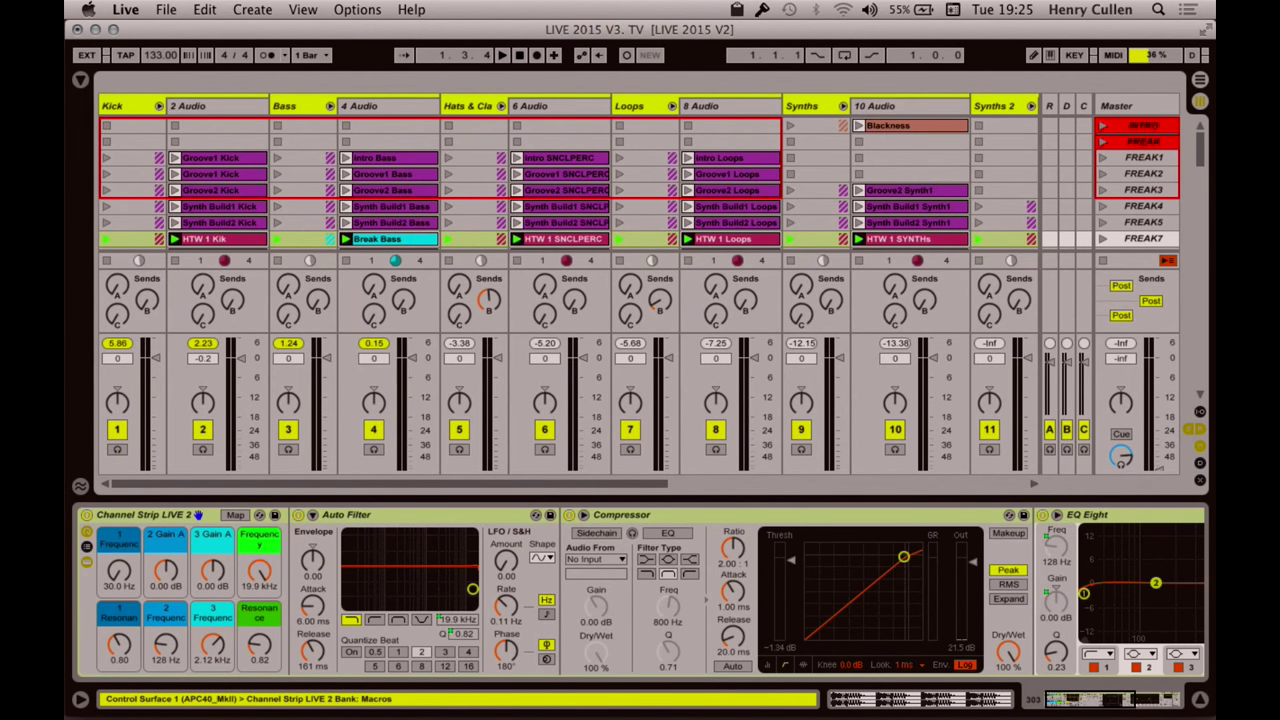
click(1202, 703)
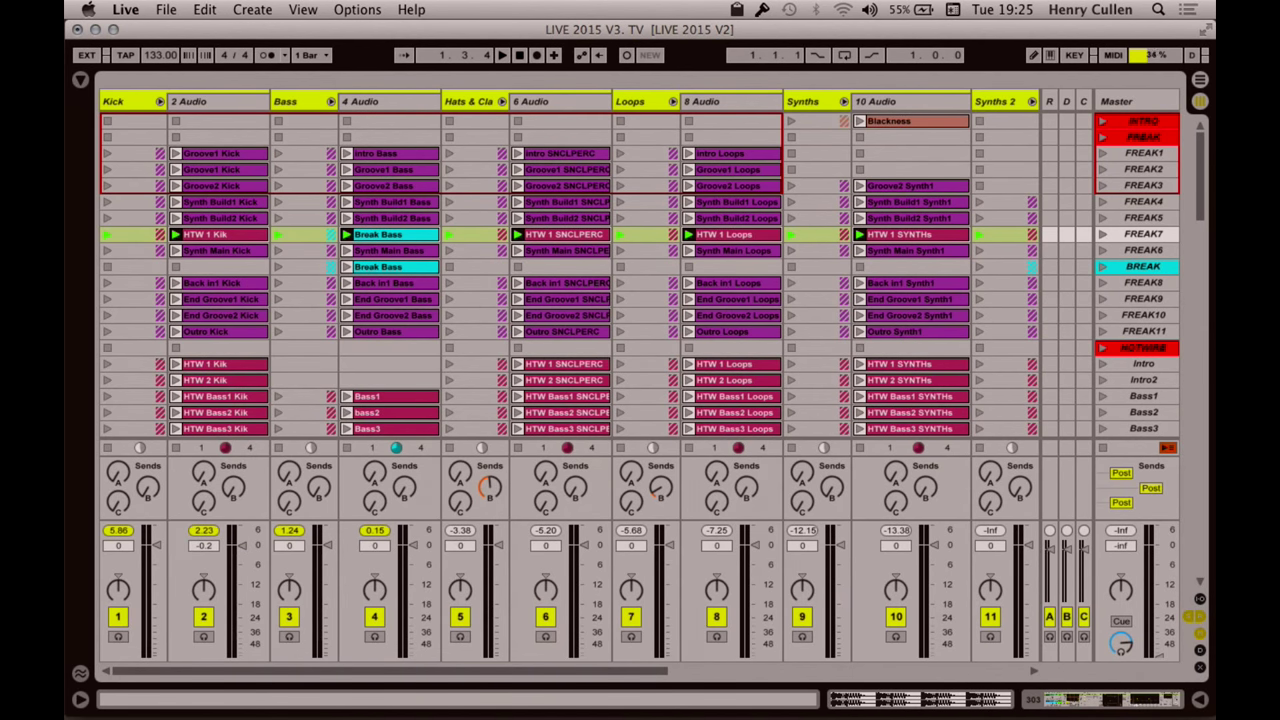
Step: Show the Arrangement View, switch all tracks back to arrangement playback, and bring the Kick, Bass and Hats & Claps clips into view
key(Tab)
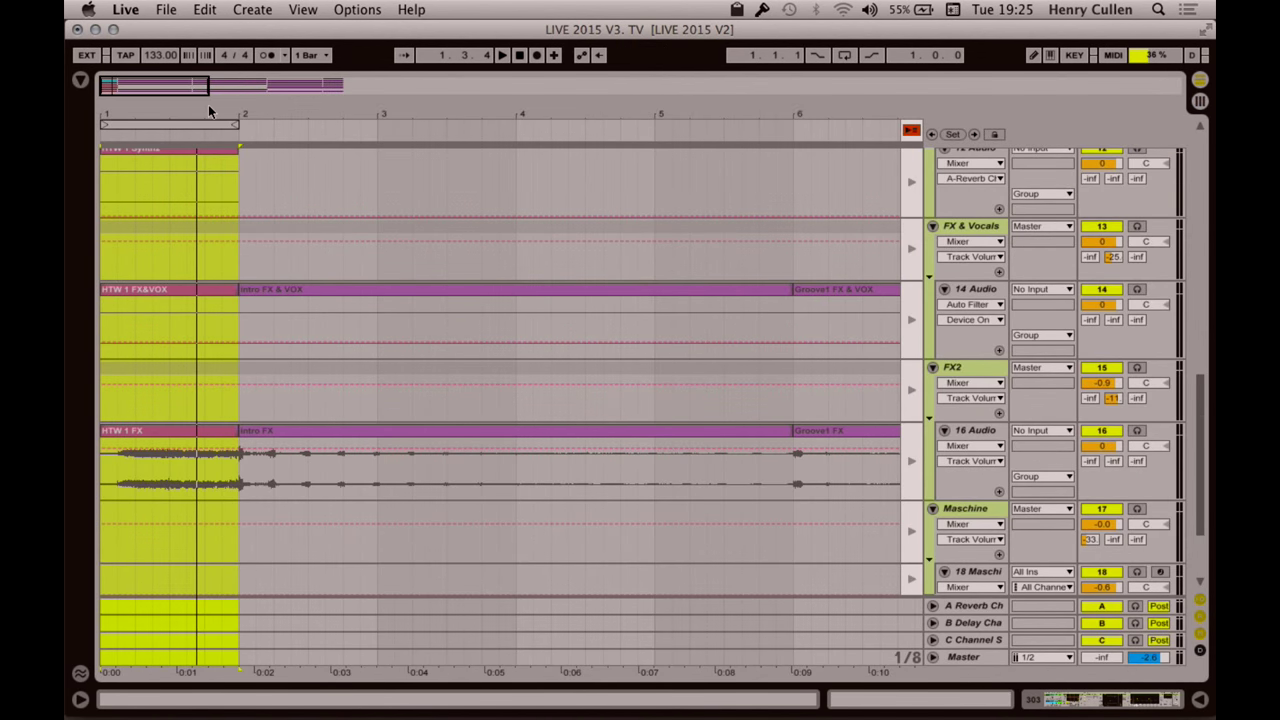
drag(205, 114, 204, 117)
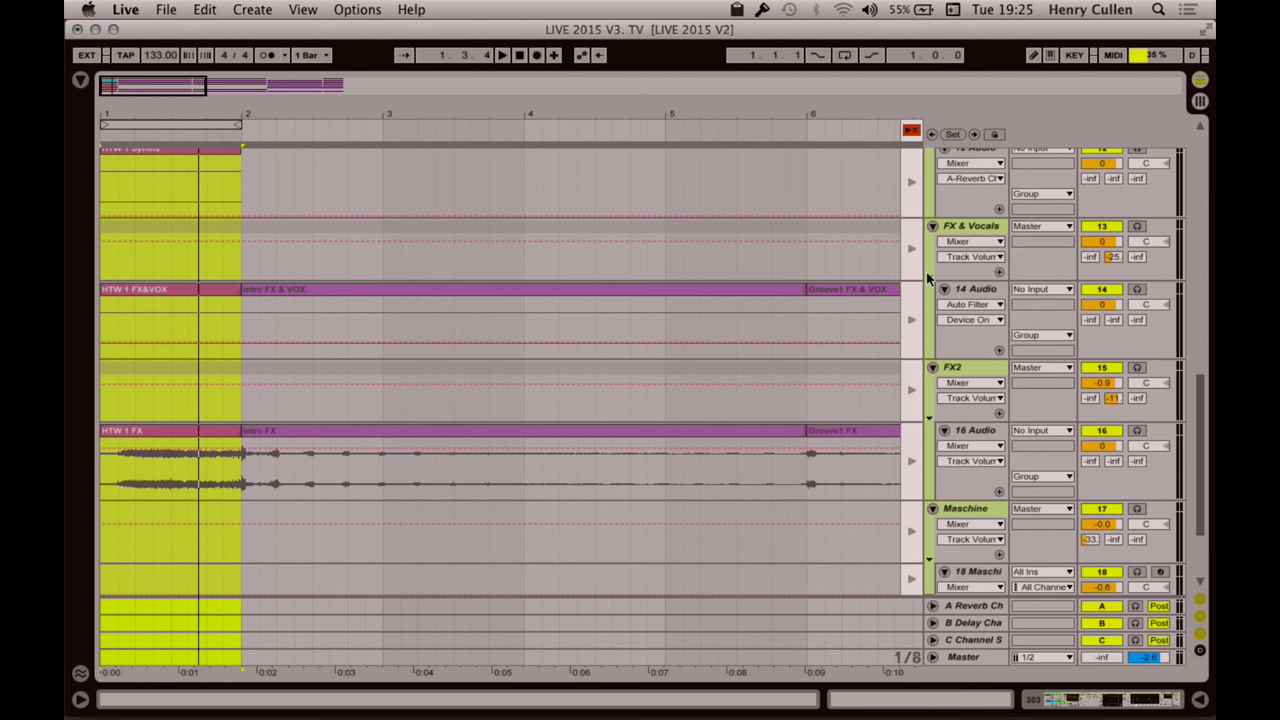
click(911, 131)
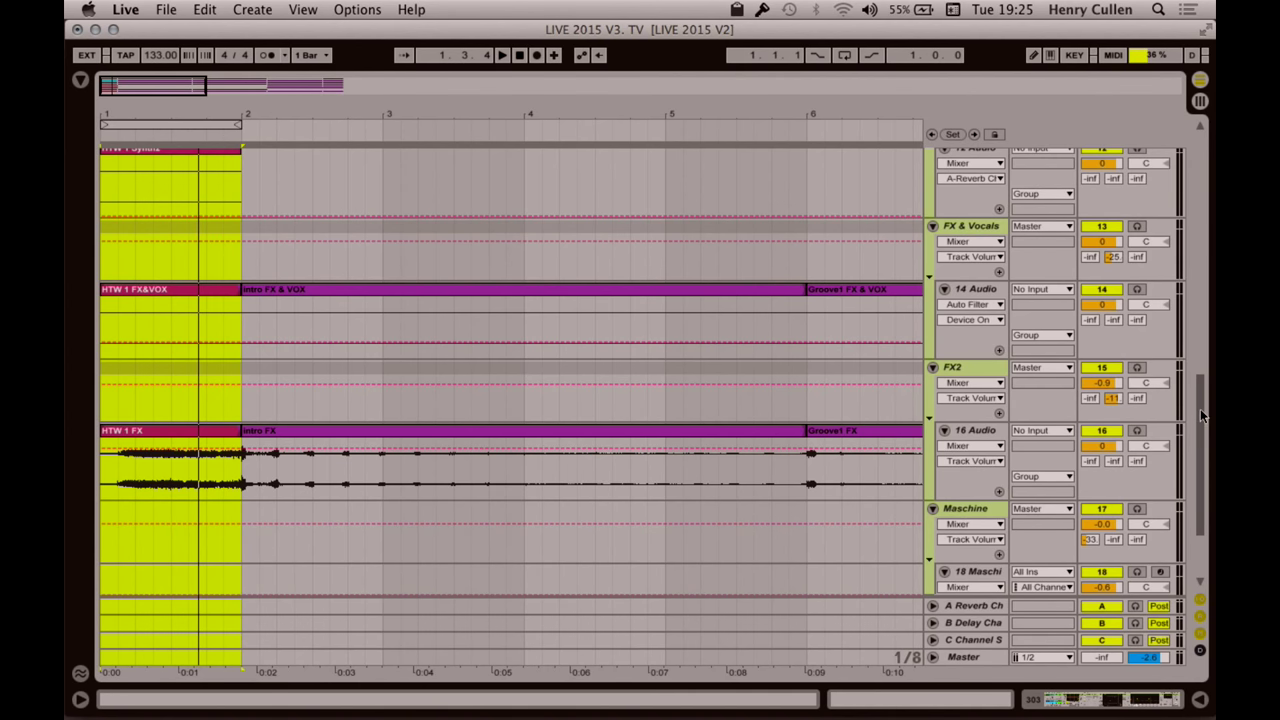
drag(1200, 415, 1200, 175)
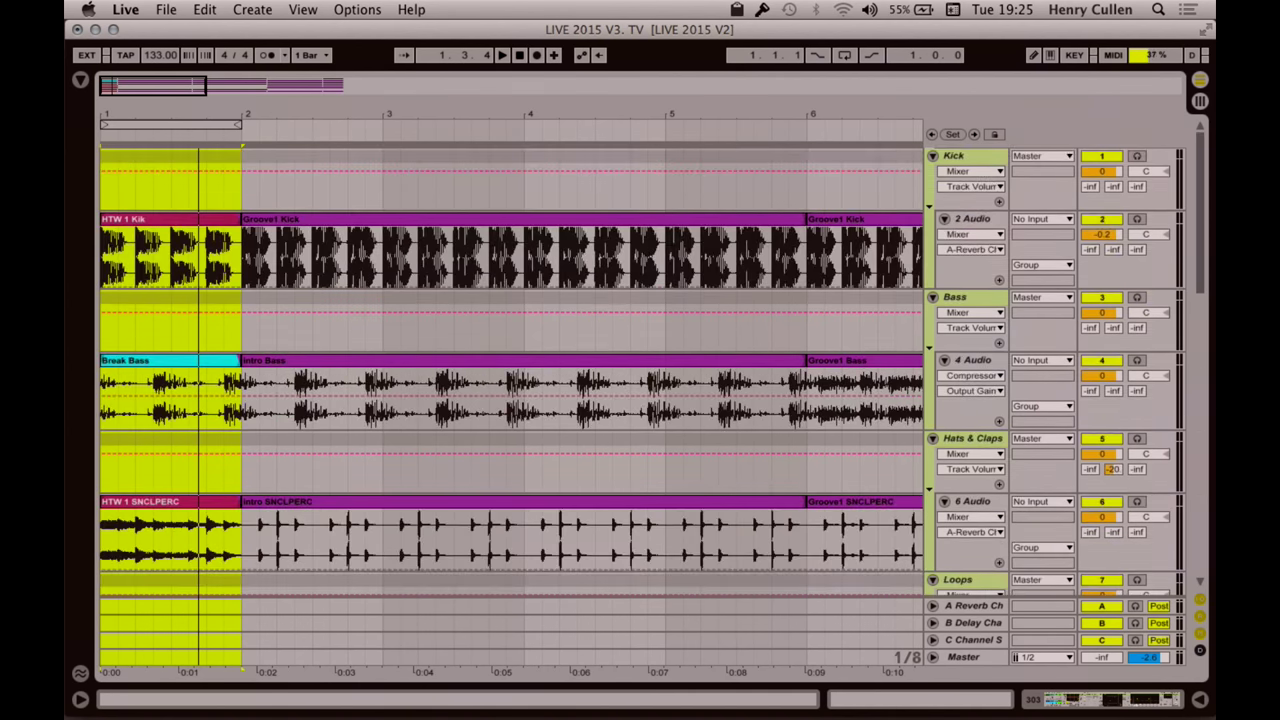
right_click(226, 158)
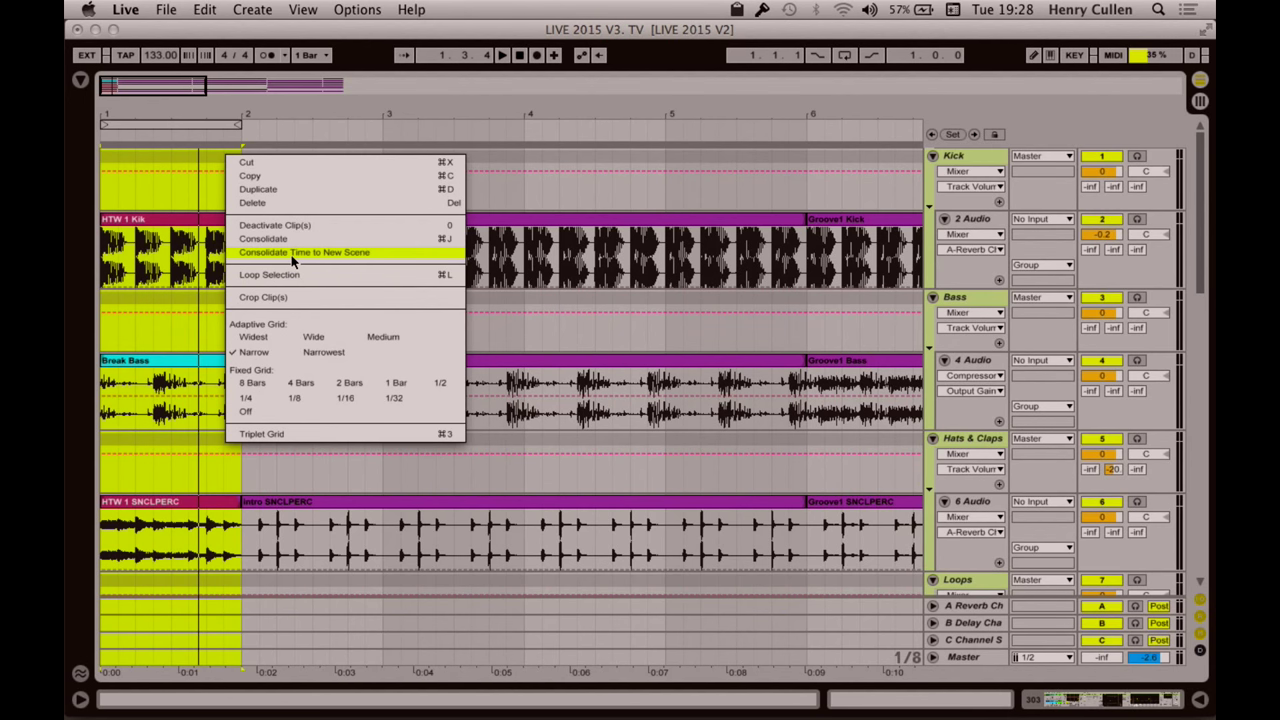
click(466, 140)
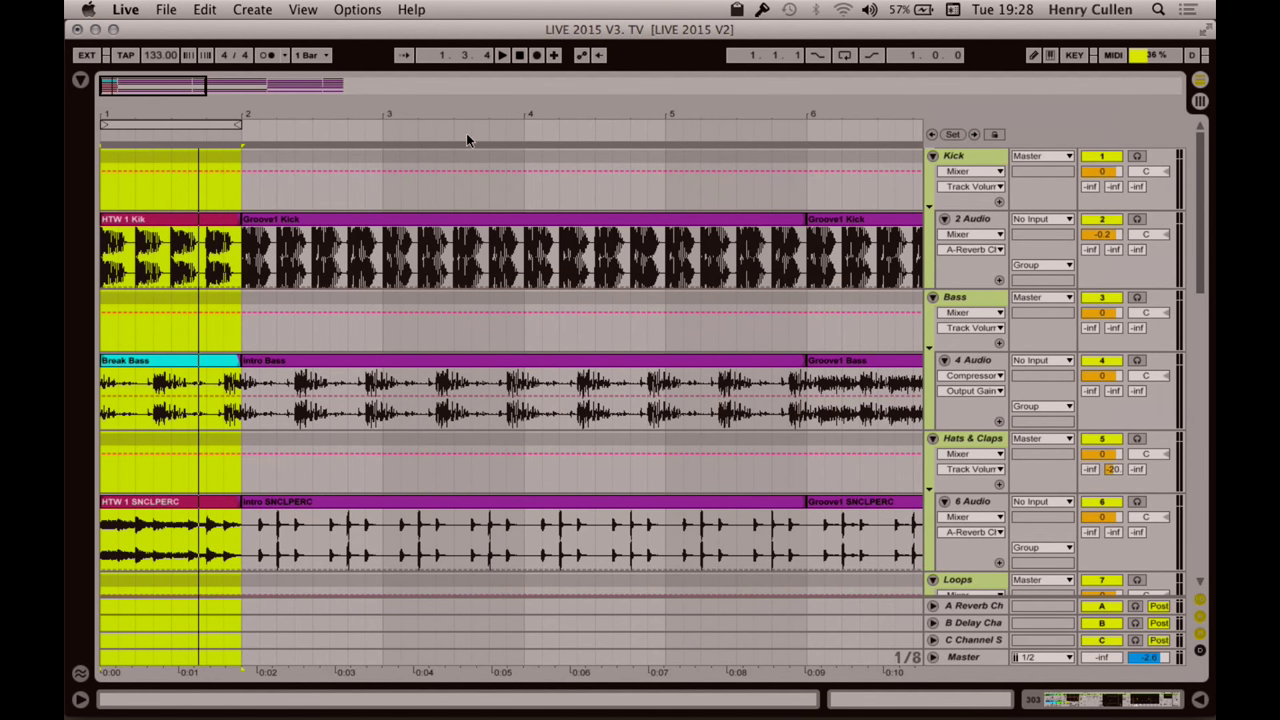
Step: Return to Session View and open the HTW 1 Kik clip of scene FREAK7 to examine its sample and warp settings
click(1200, 101)
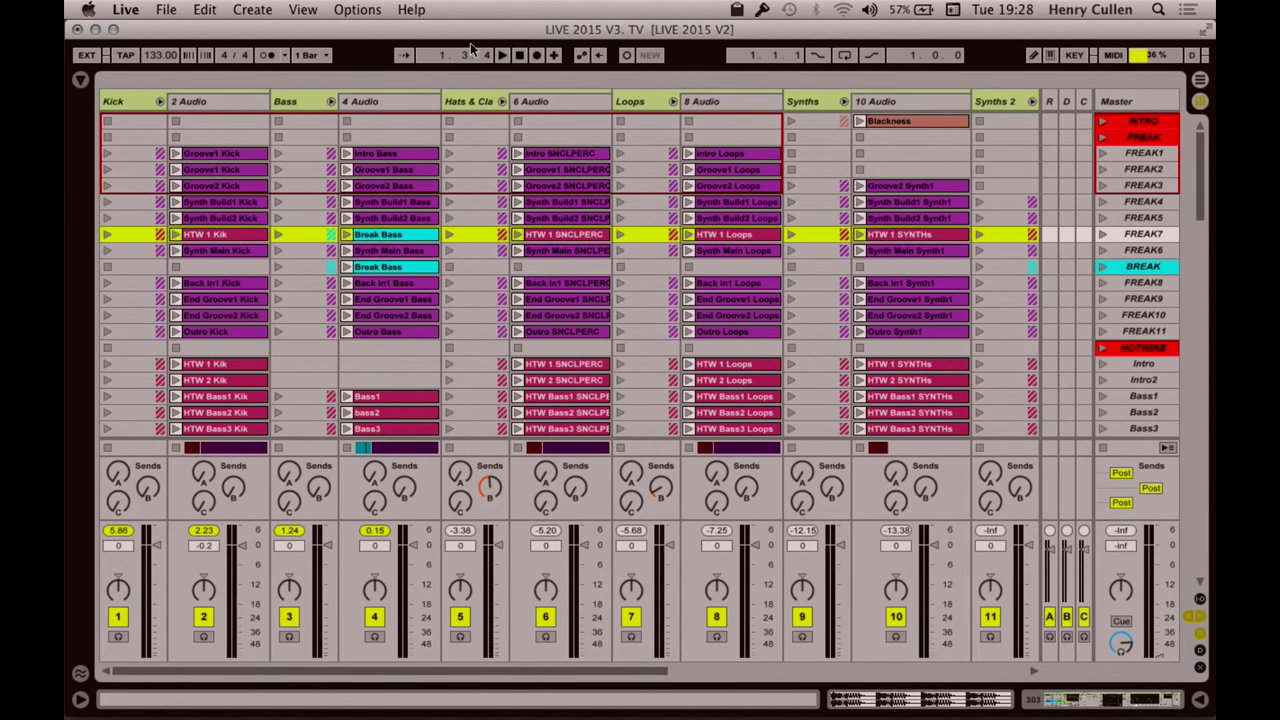
double_click(236, 237)
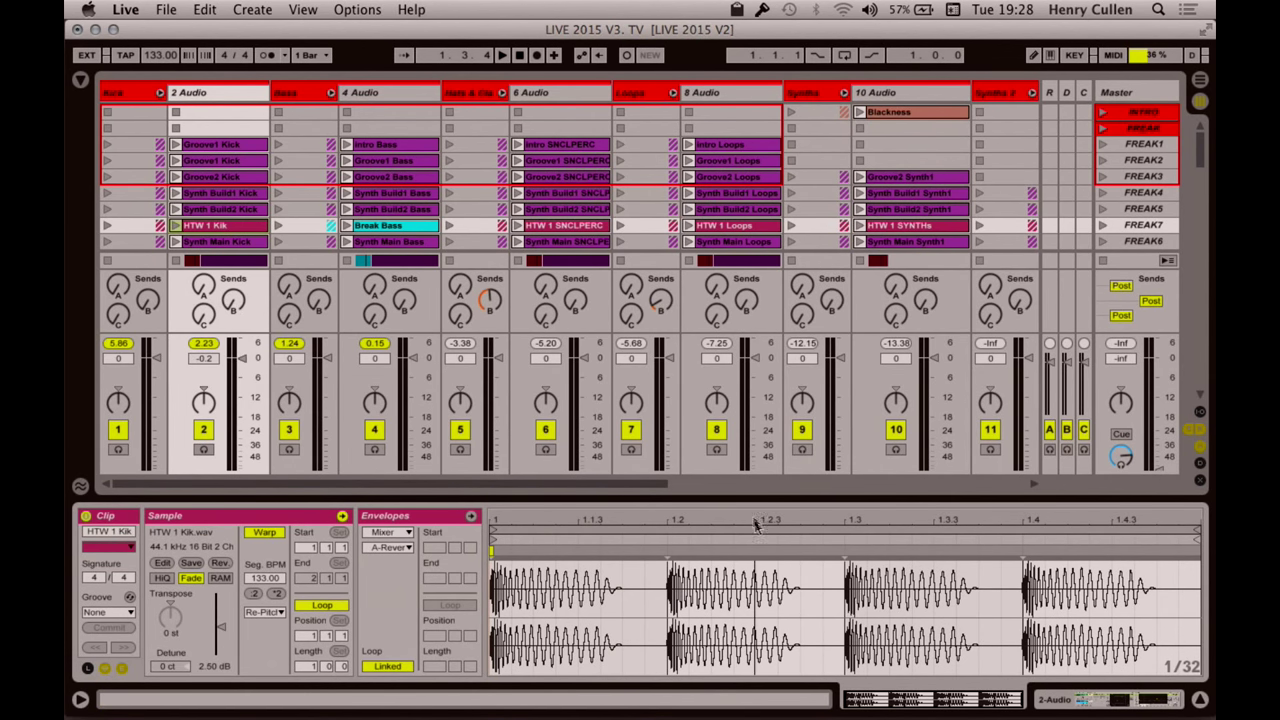
Step: Turn on Auto-Warp Long Samples in the Record/Warp/Launch preferences
click(125, 9)
click(152, 60)
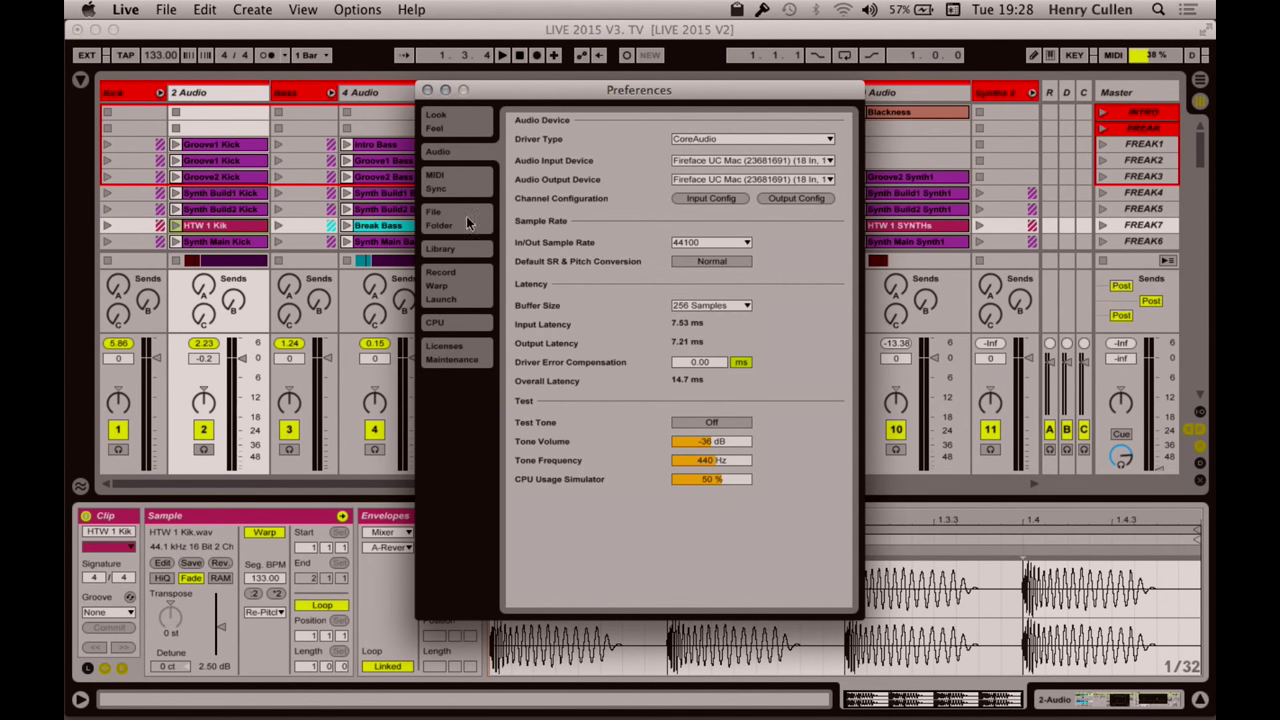
click(469, 286)
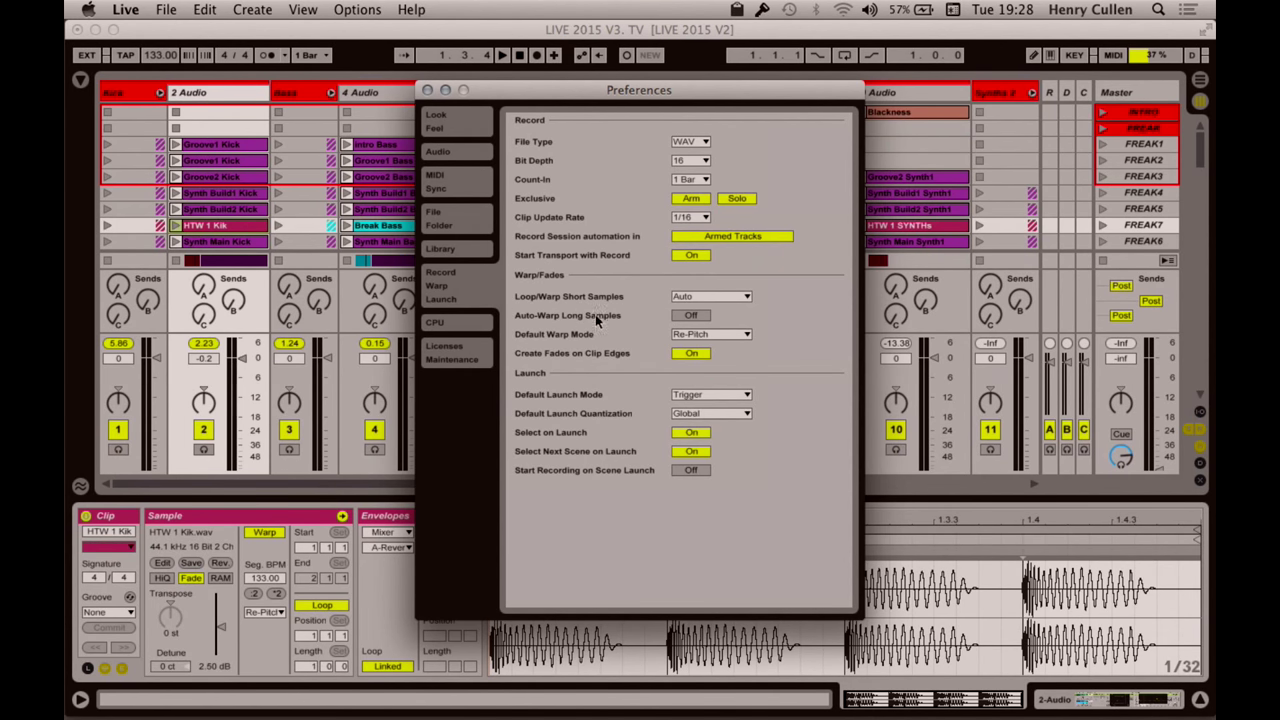
click(702, 318)
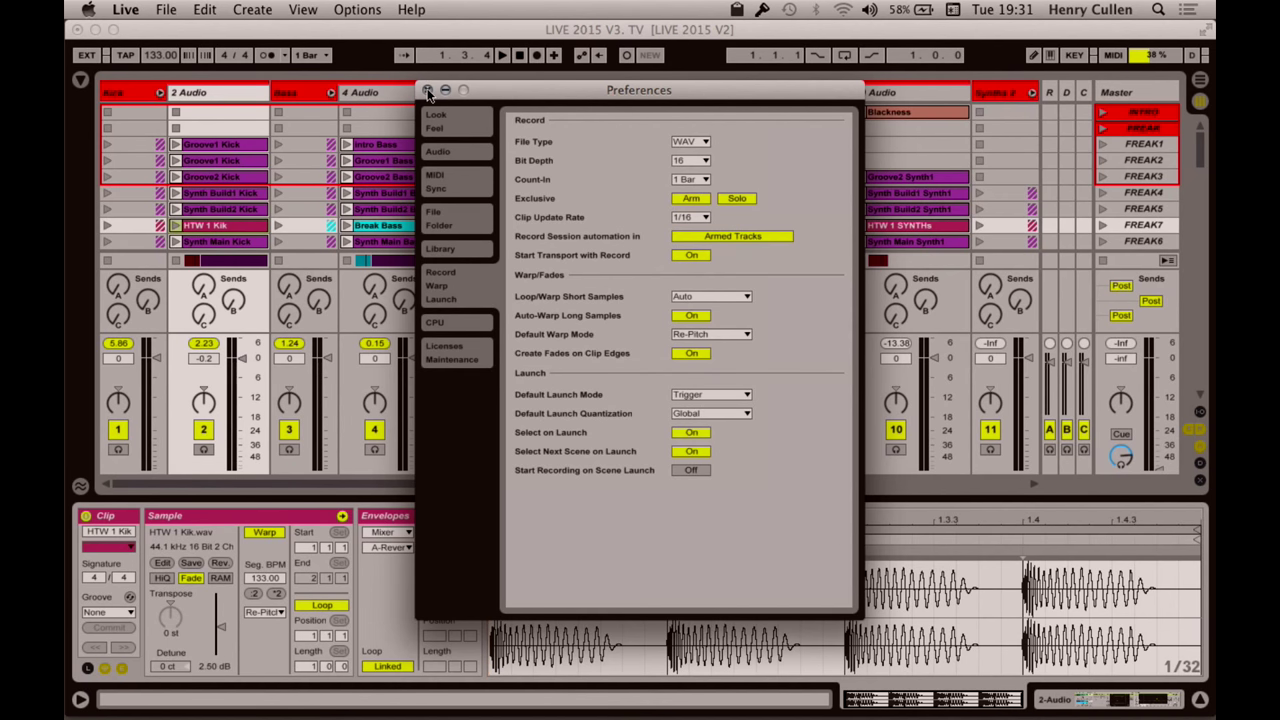
Step: Close the preferences, hide the clip view, launch scenes FREAK1, FREAK2 and FREAK3 in turn, and stop playback
click(427, 90)
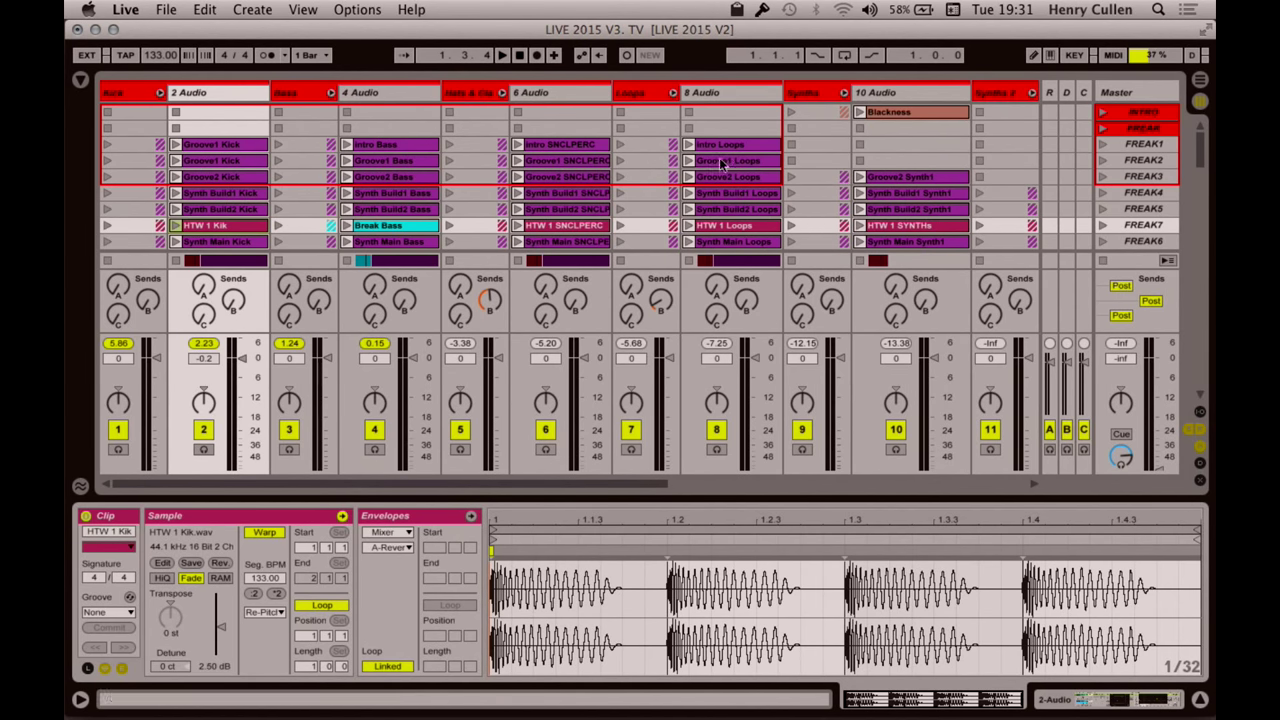
click(1200, 699)
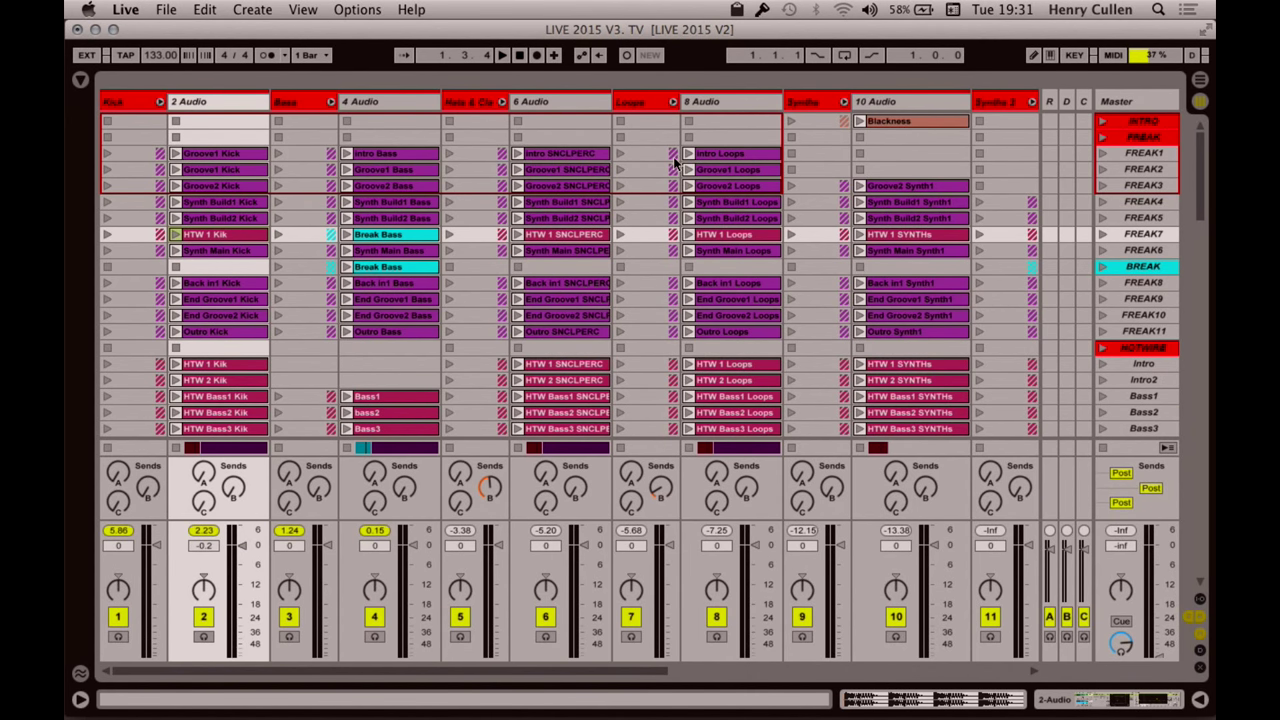
click(1106, 156)
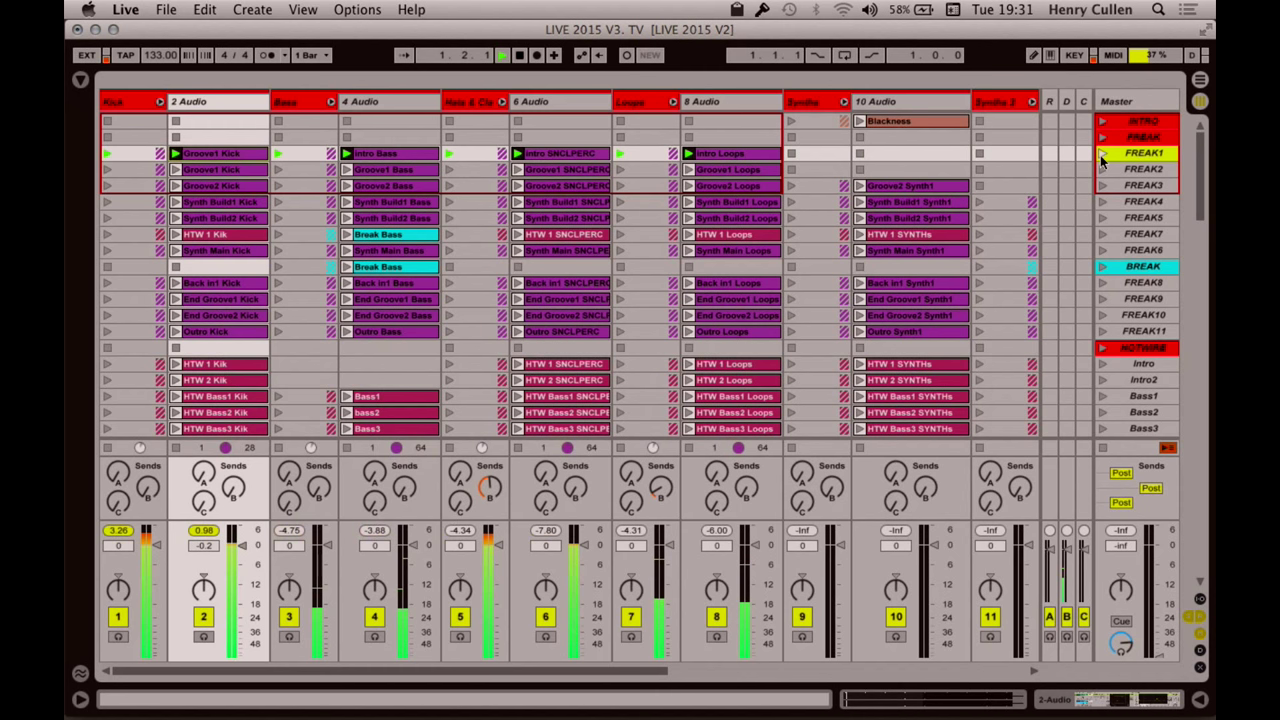
click(1105, 169)
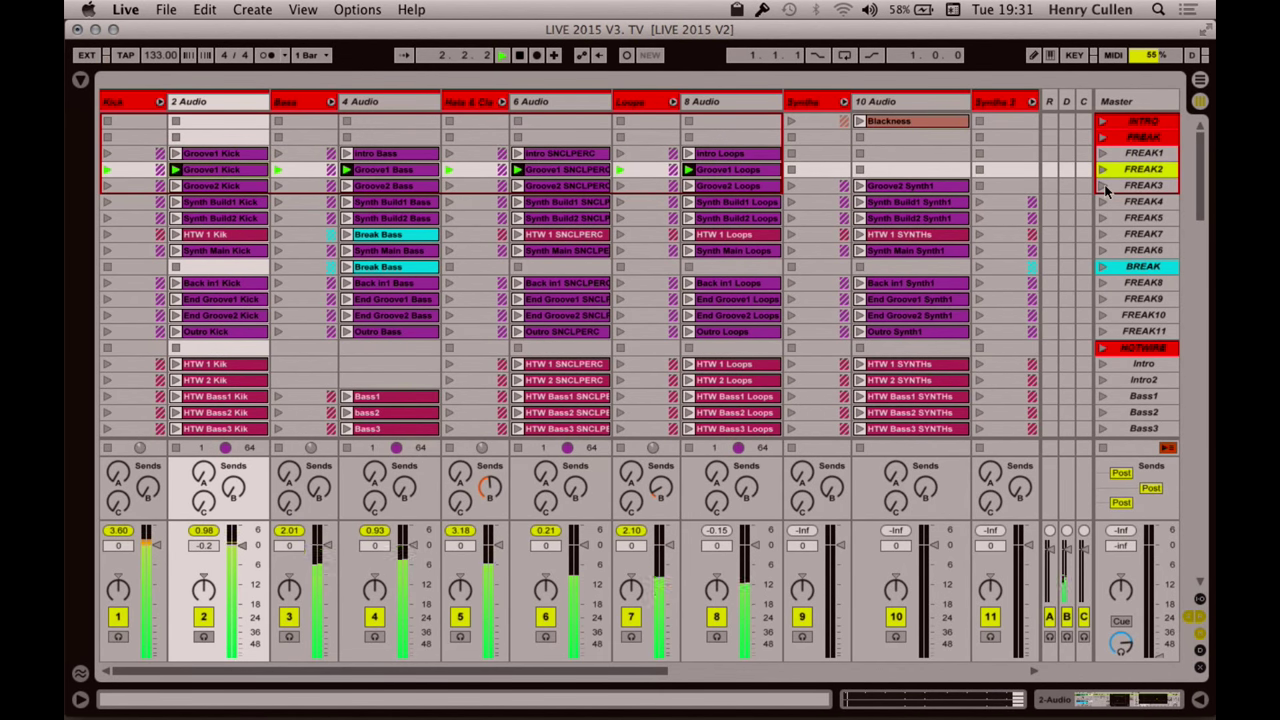
click(1104, 186)
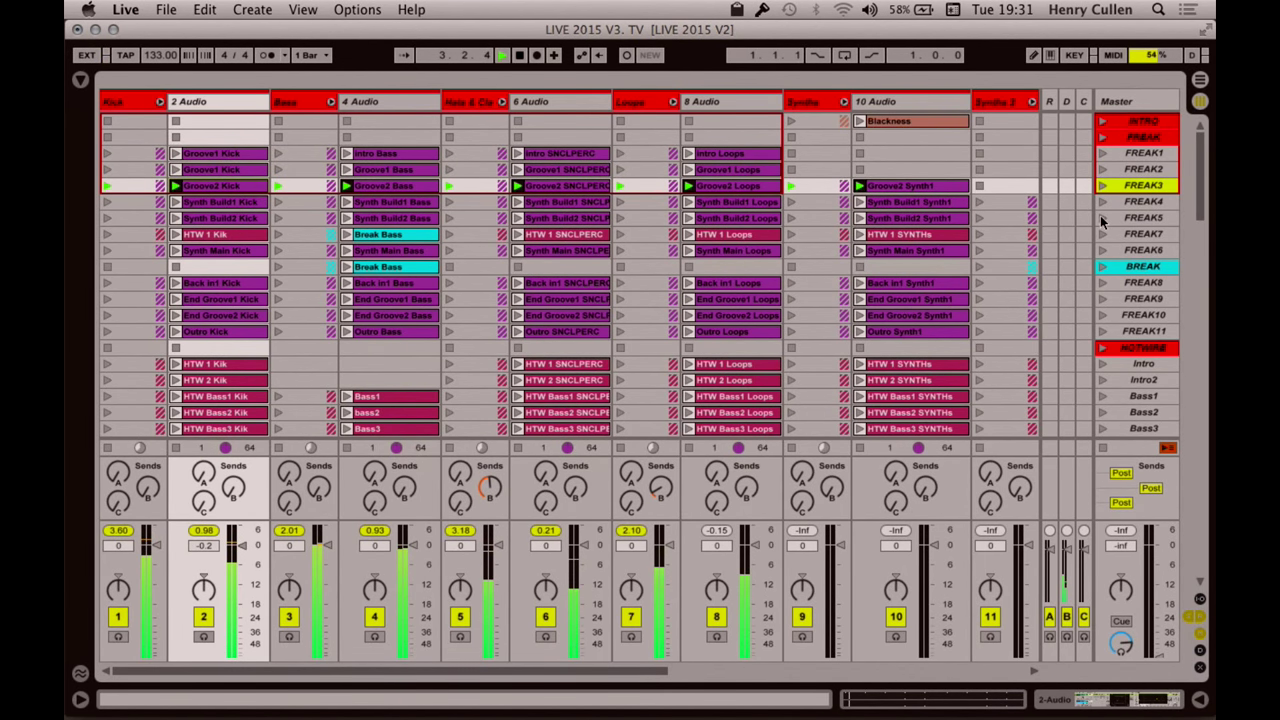
key(space)
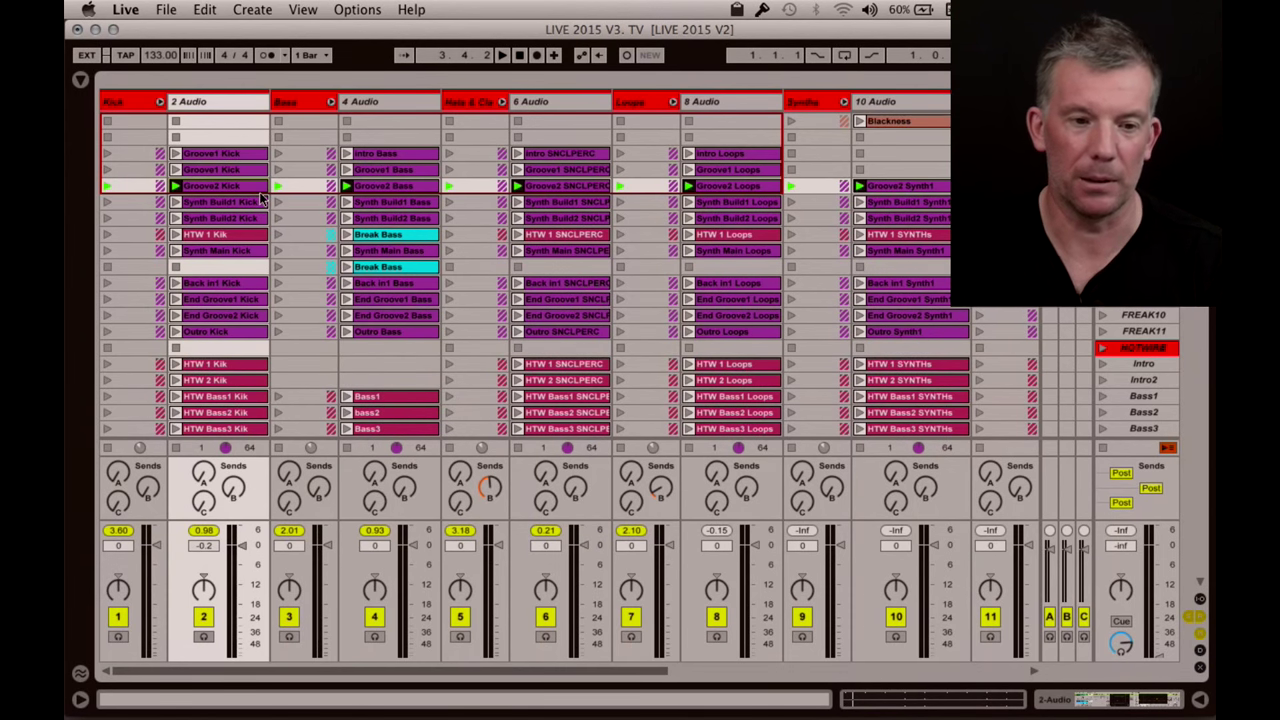
Step: Select all tracks and fold every group track at once, from Kick through Maschine
click(143, 105)
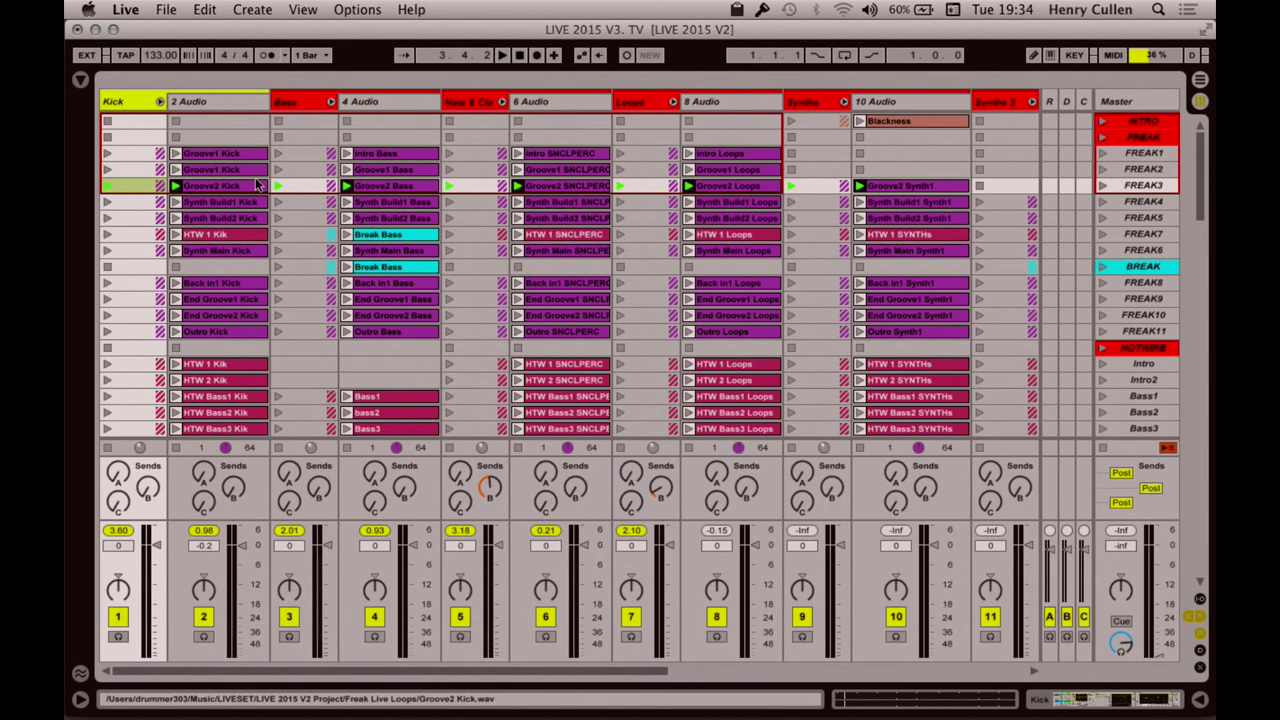
click(160, 103)
click(220, 104)
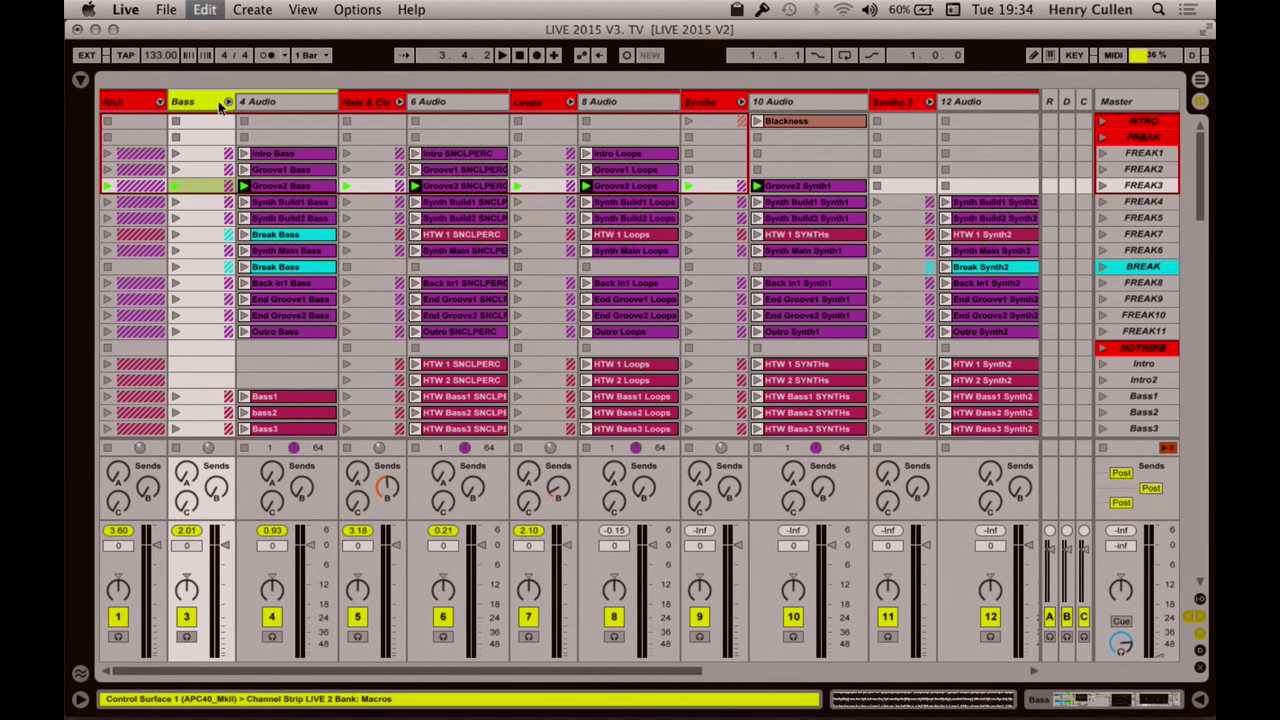
key(super+a)
key(Left)
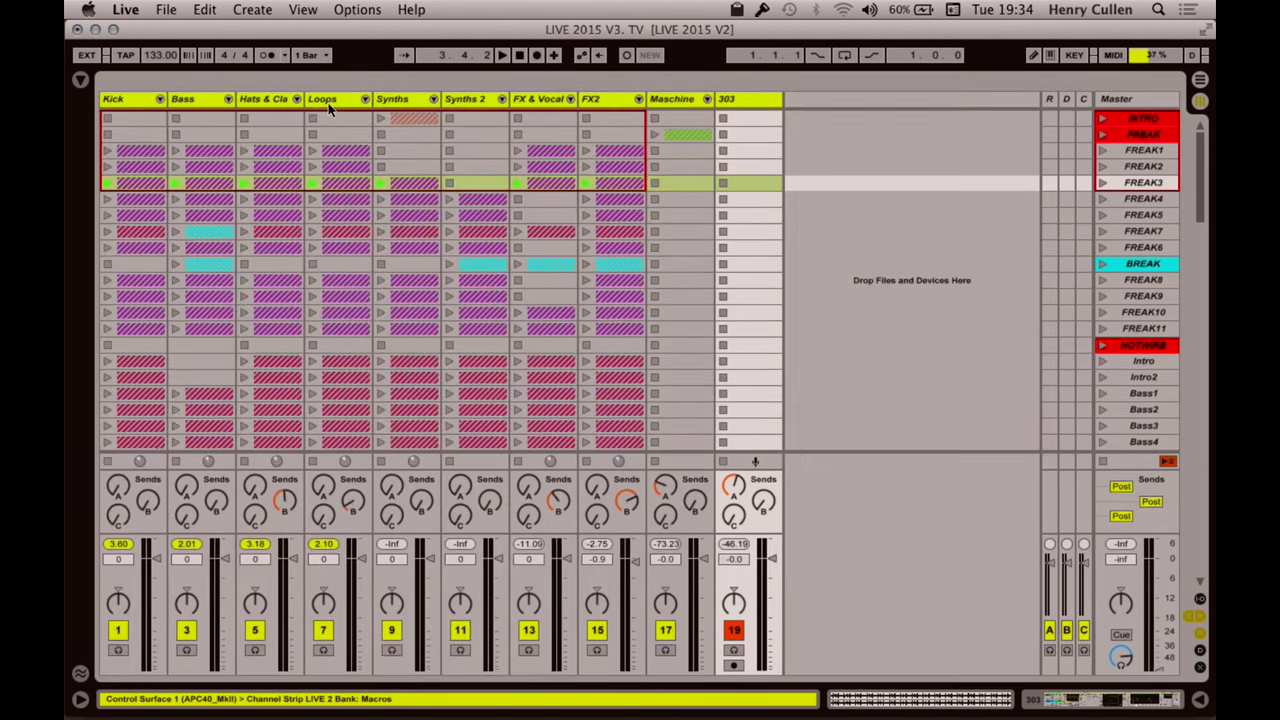
Step: Open the audio export settings, set the rendered track to Selected Tracks Only, and move the dialog clear of the tracks
click(166, 9)
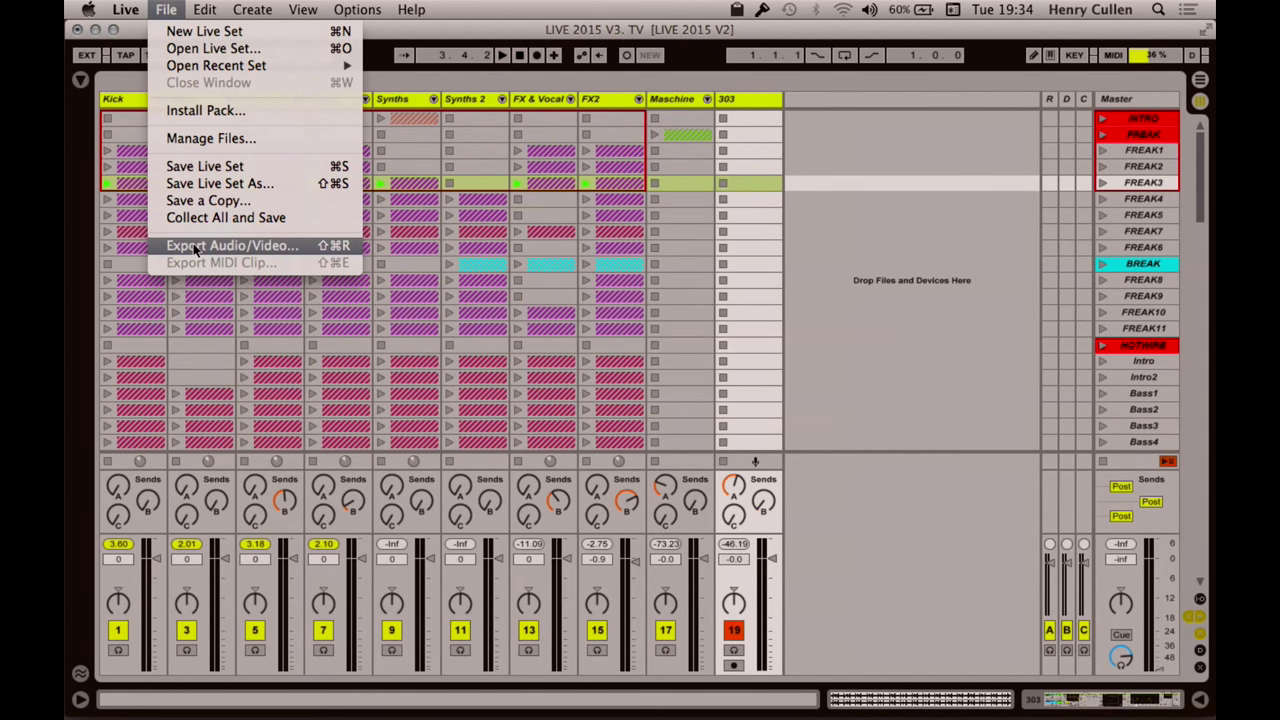
click(195, 247)
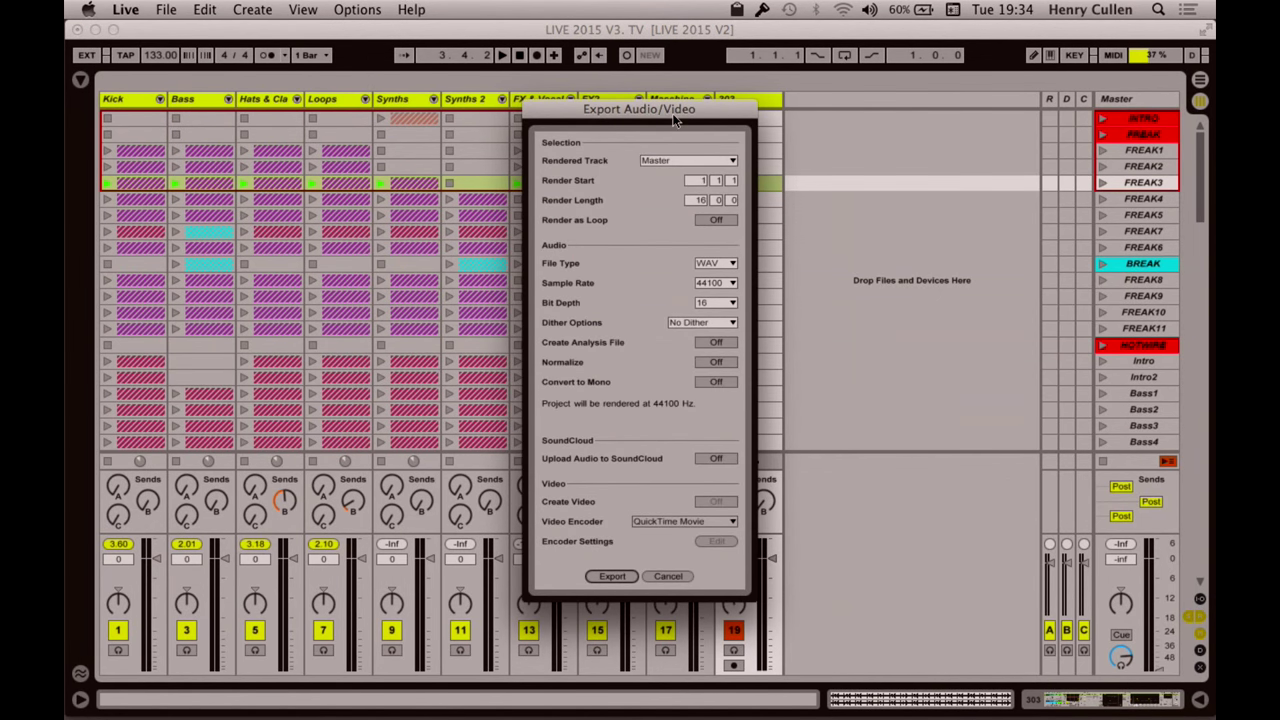
click(733, 163)
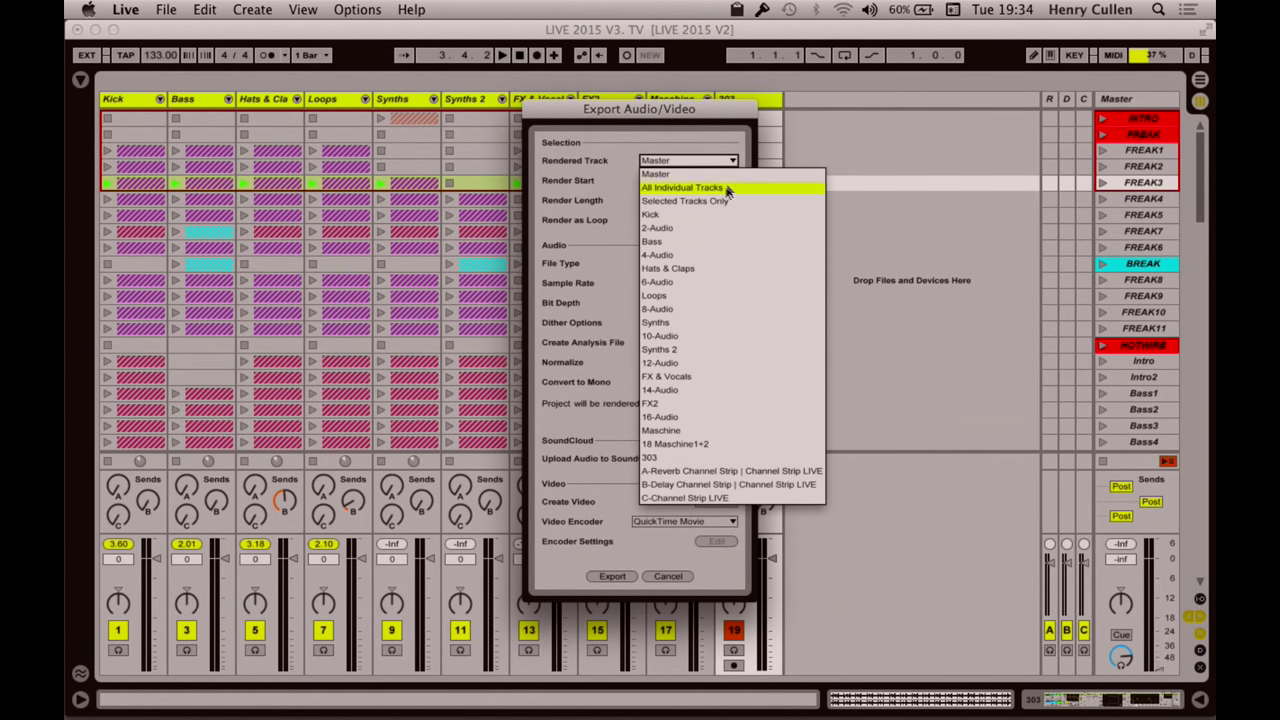
click(723, 198)
drag(690, 112, 845, 112)
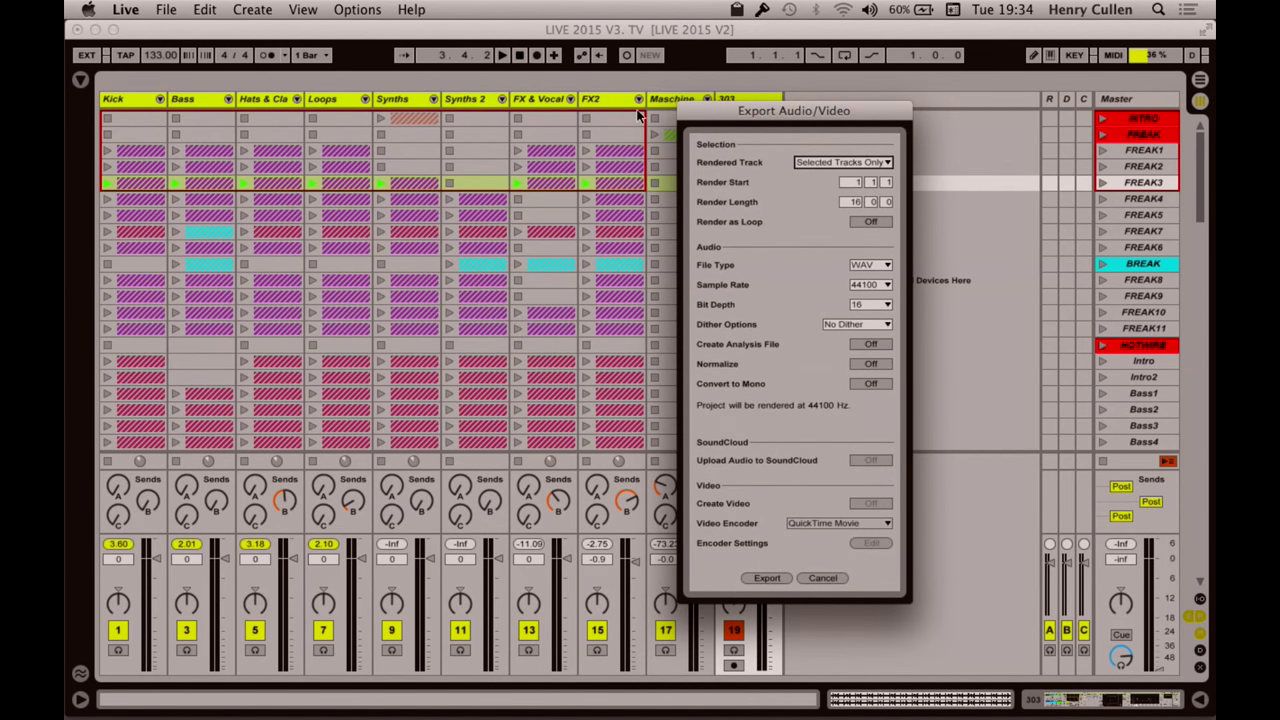
drag(705, 113, 750, 115)
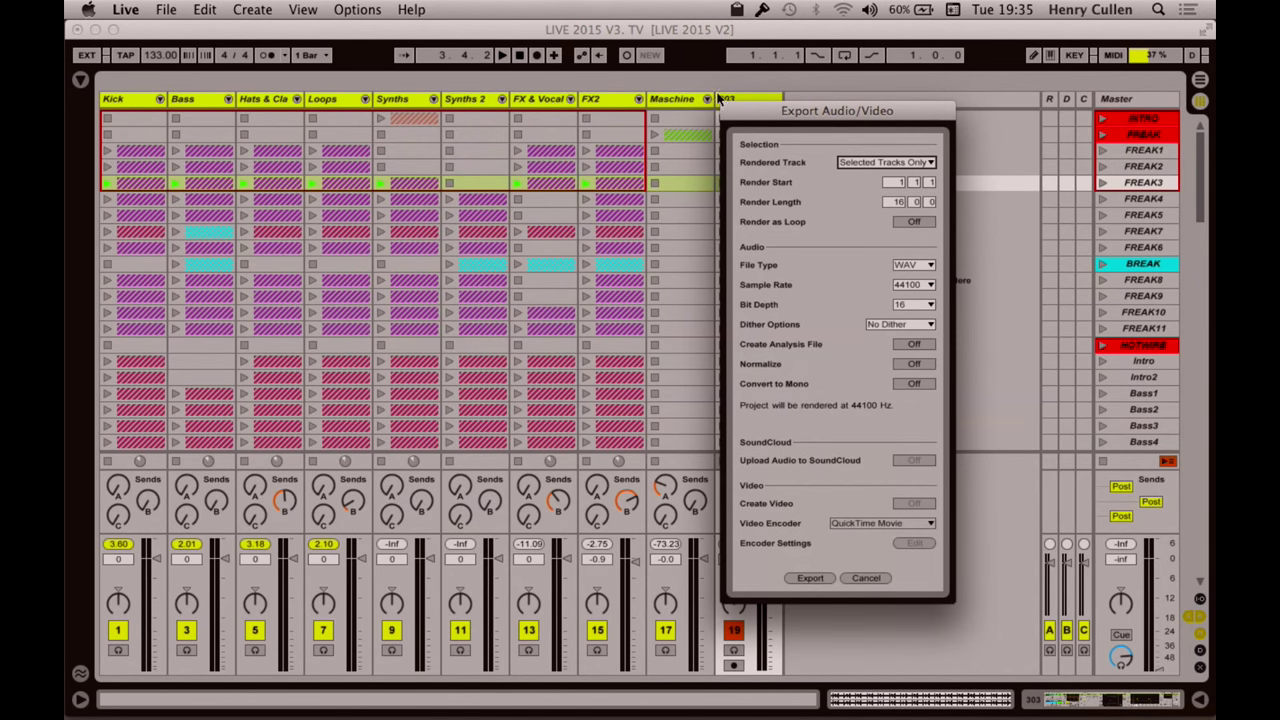
drag(772, 100, 851, 90)
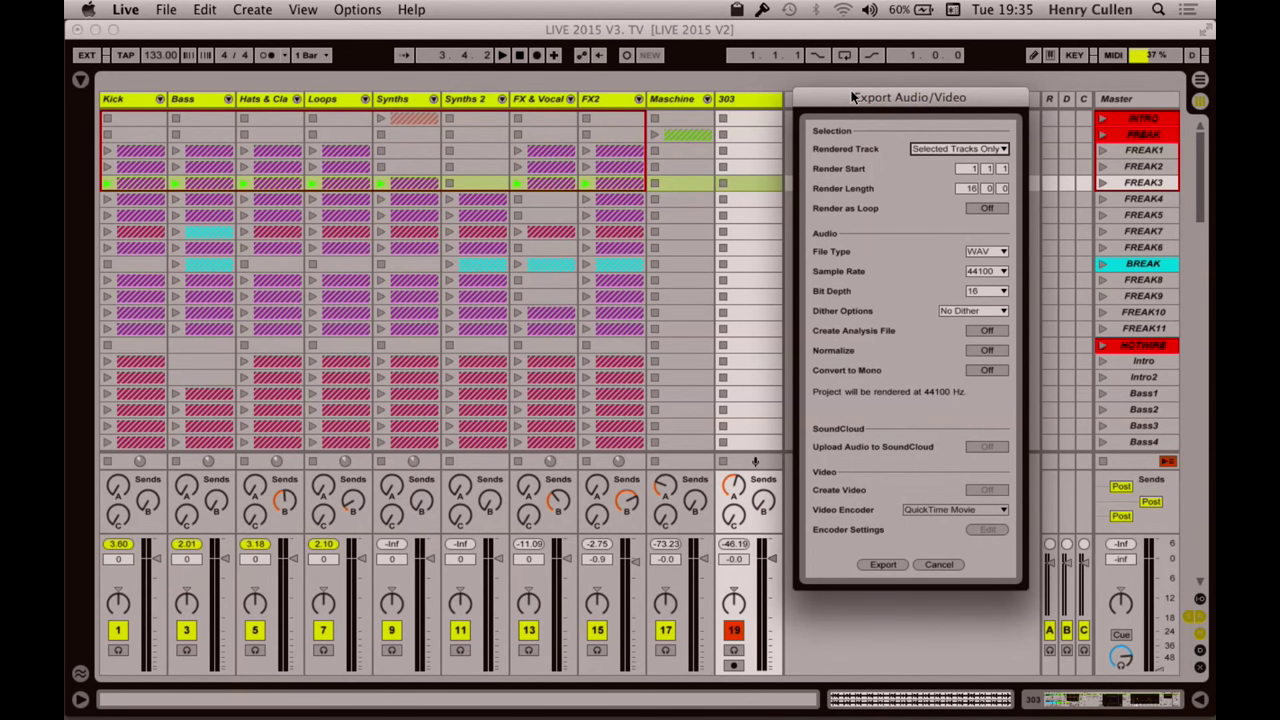
click(970, 189)
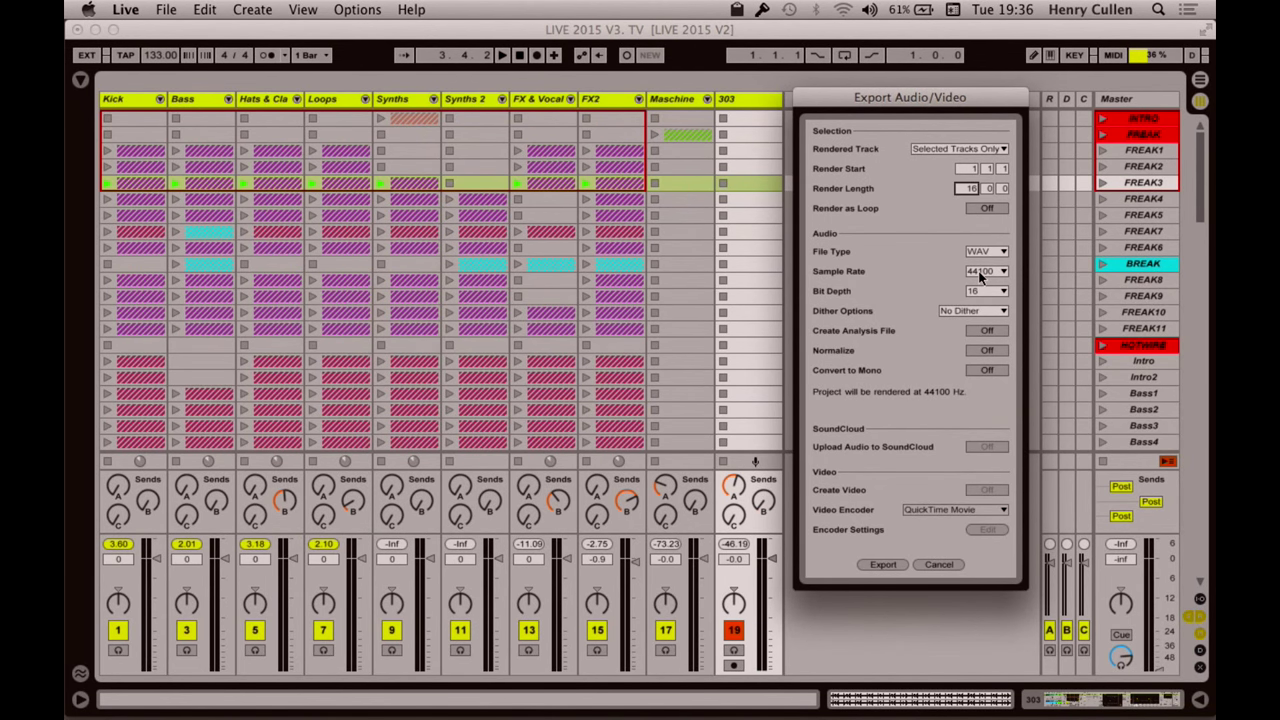
Step: Proceed with the export, enlarge the save dialog, and choose the LIVE 2015 V2 Project folder inside LIVESET as the destination
click(883, 564)
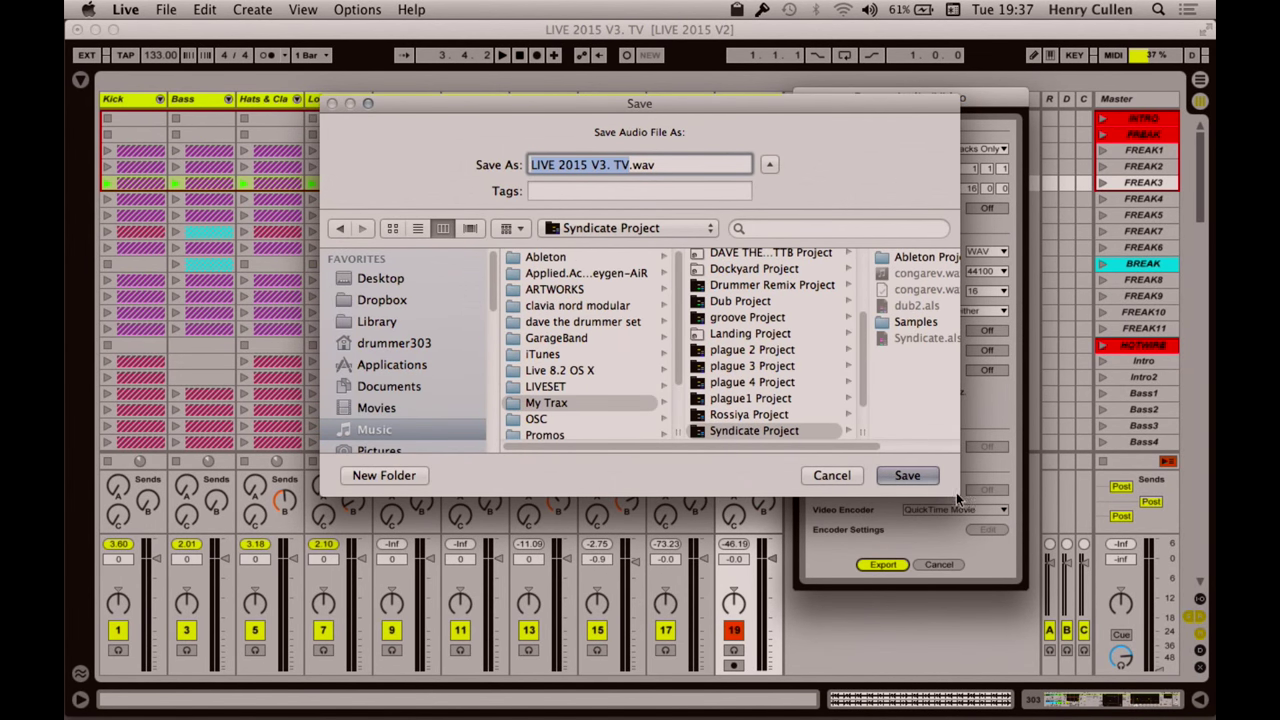
drag(957, 497, 1018, 694)
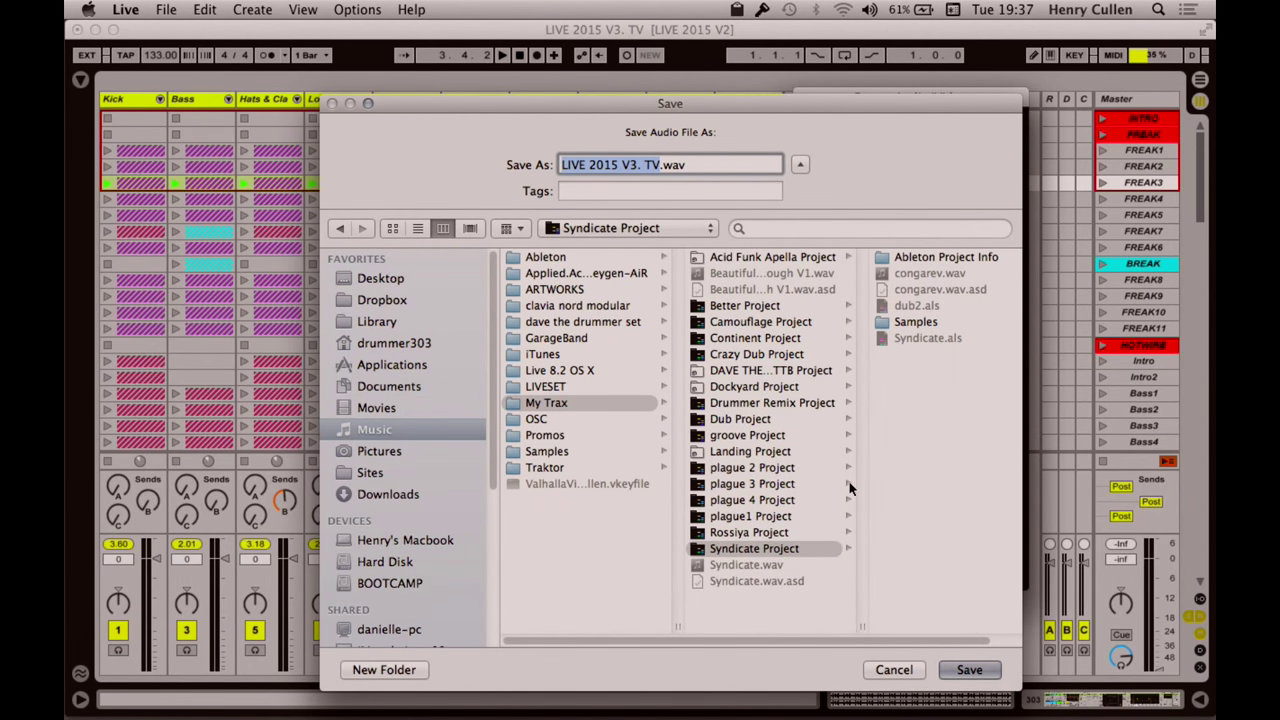
click(578, 386)
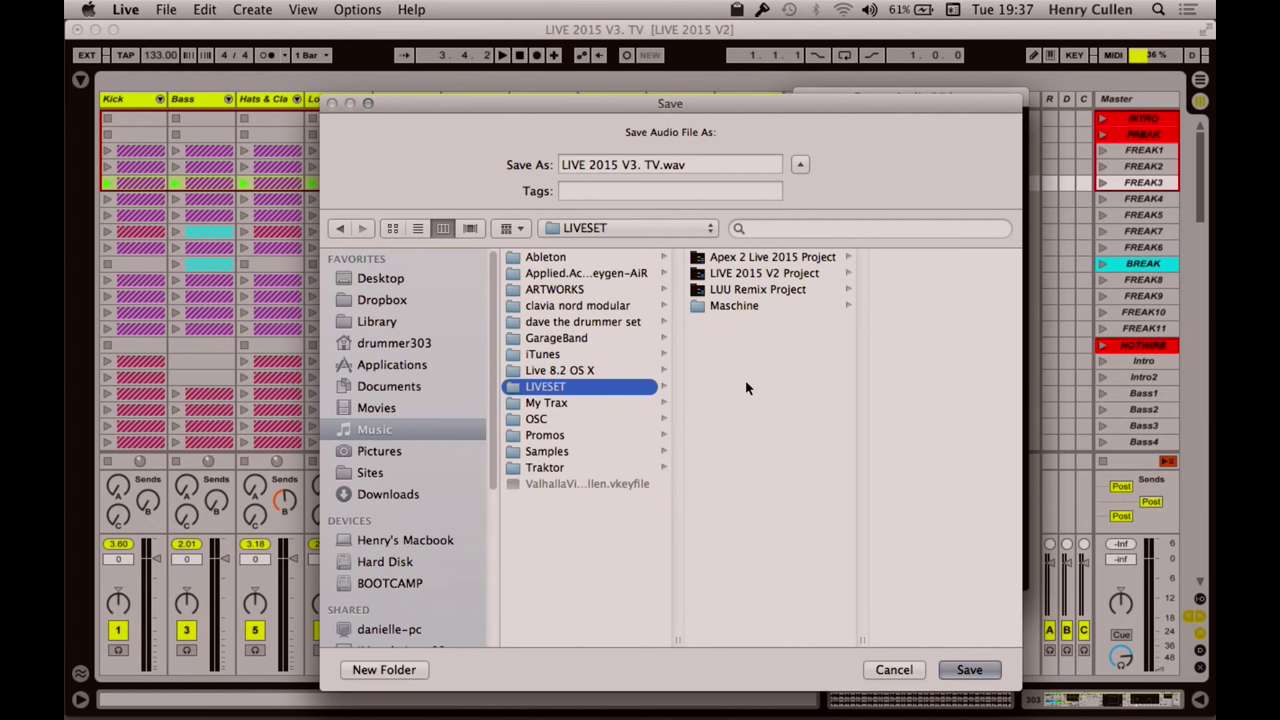
click(748, 276)
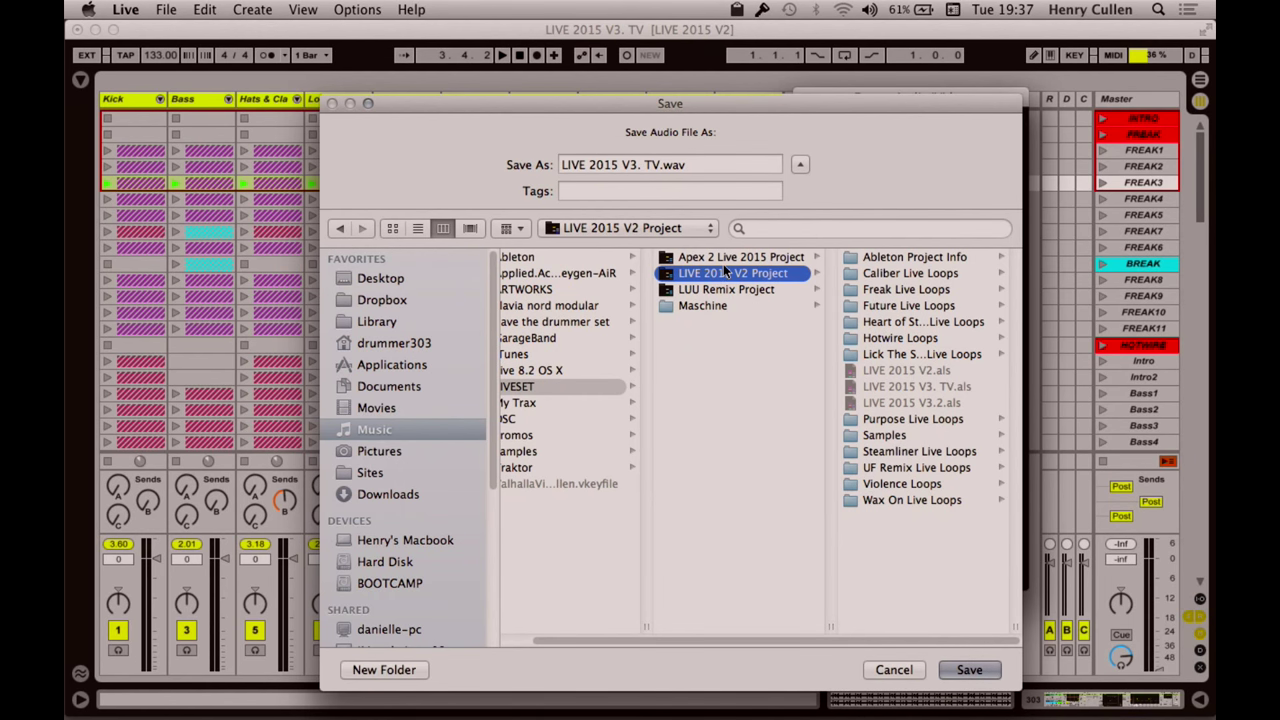
key(super+shift+n)
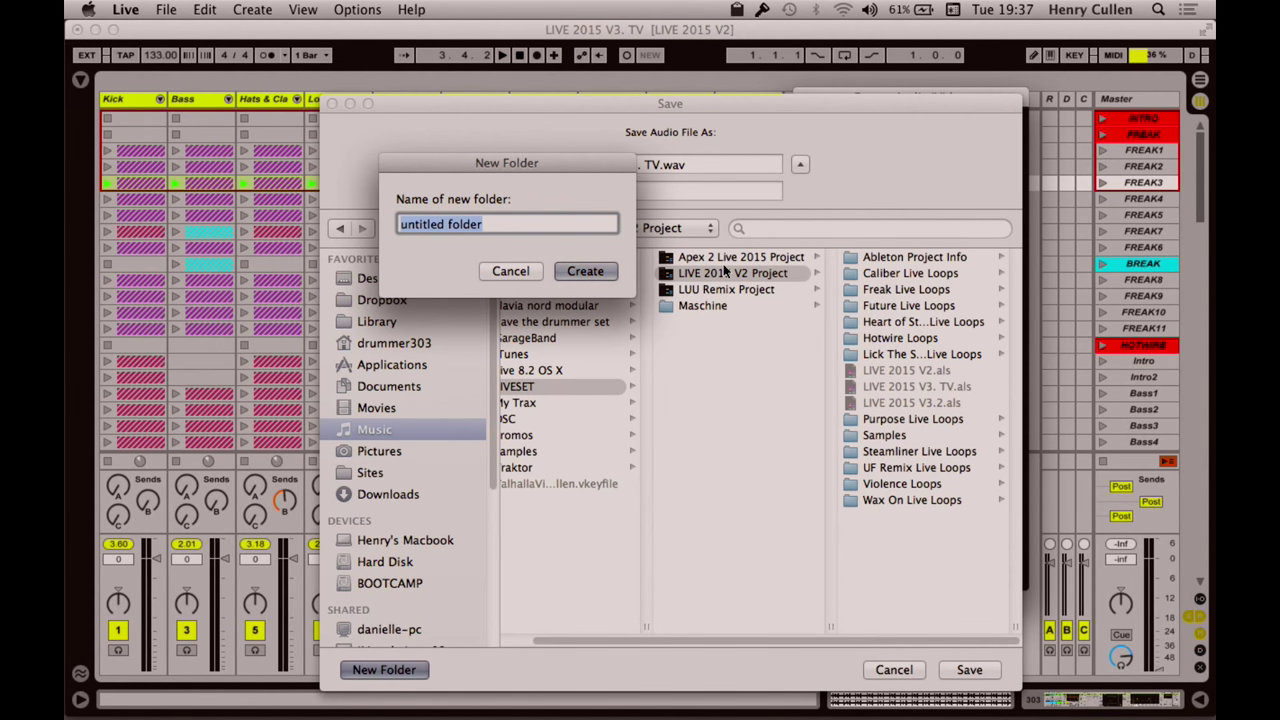
text(freak)
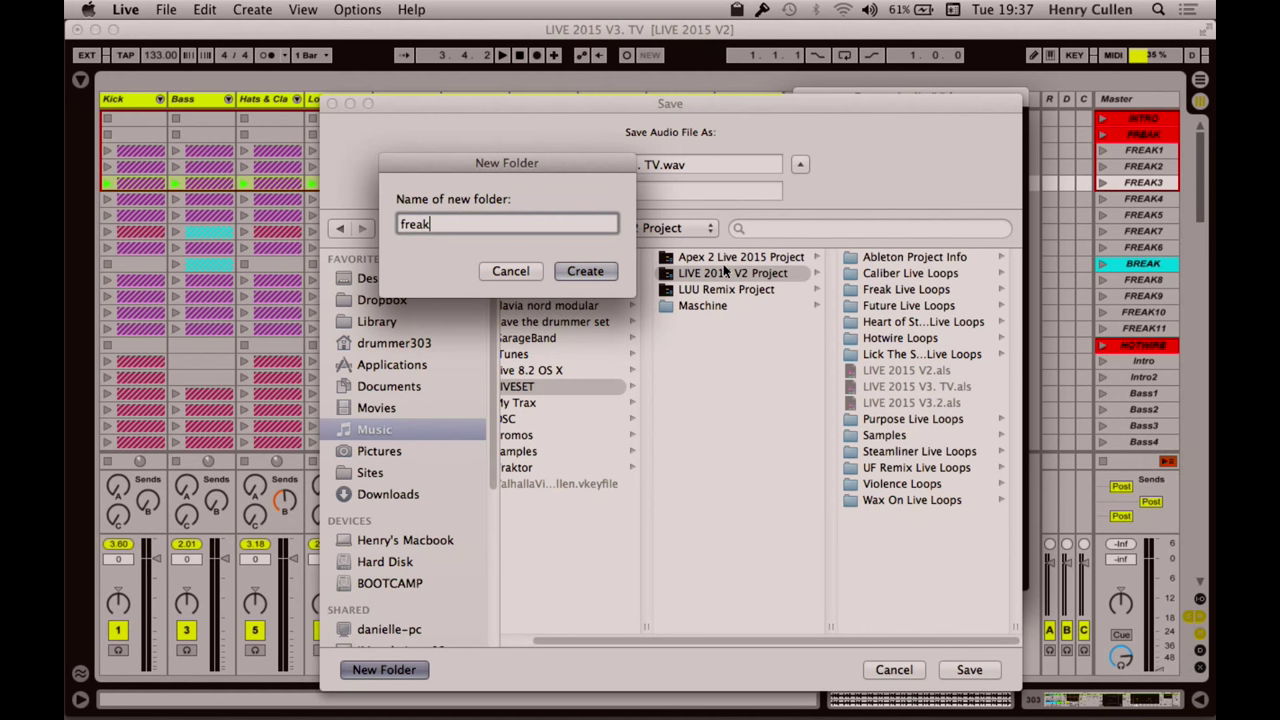
click(518, 273)
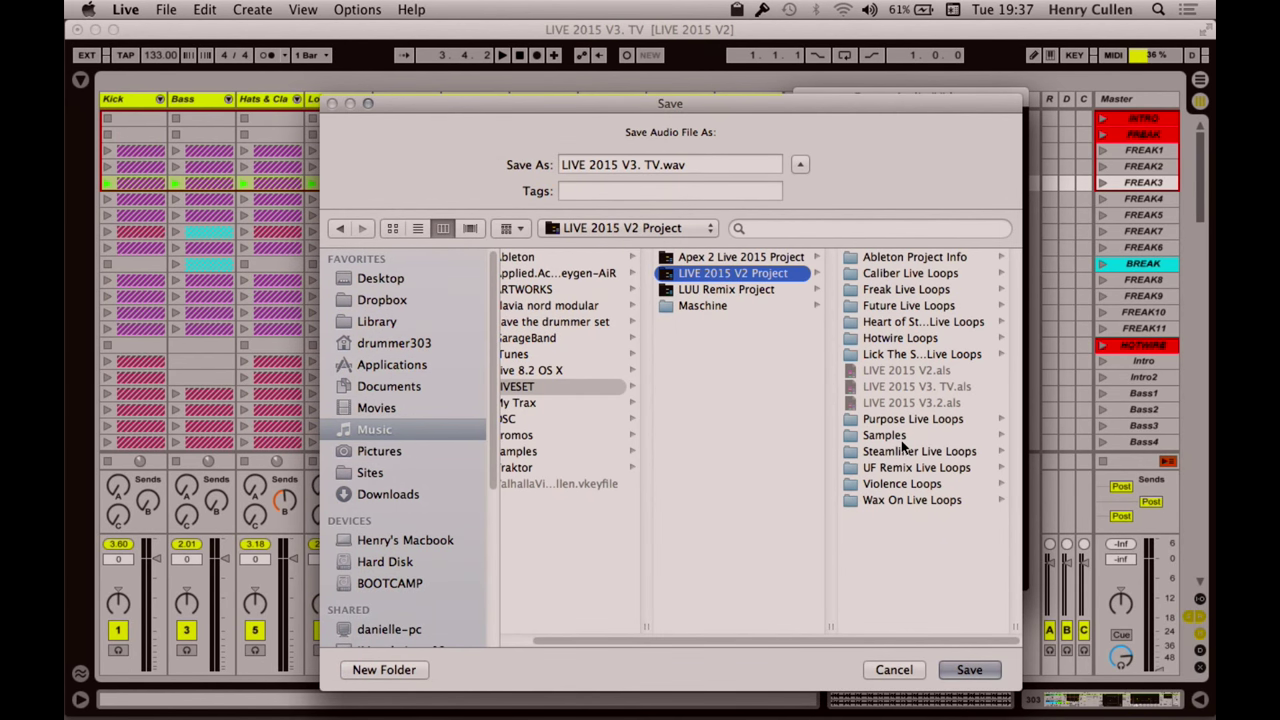
Step: Open the Freak Live Loops folder in the enlarged save dialog and examine how its loop files are named by section and track
click(935, 289)
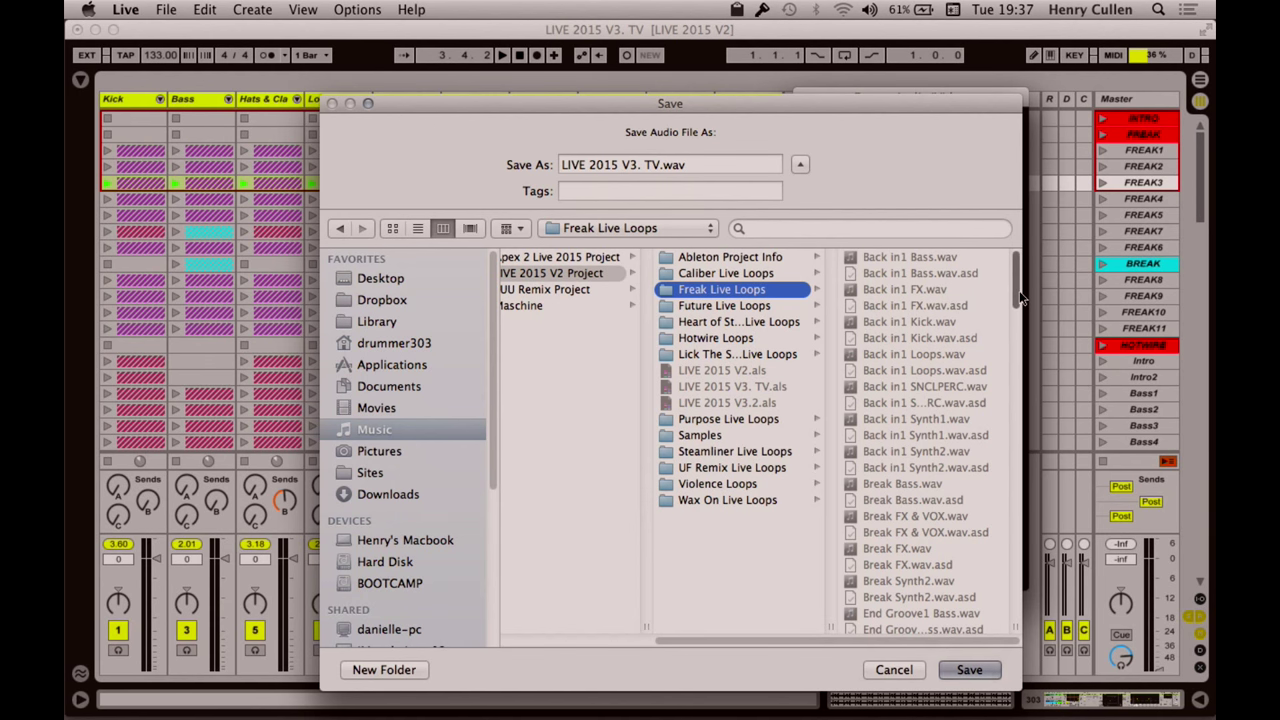
drag(1020, 297, 1020, 320)
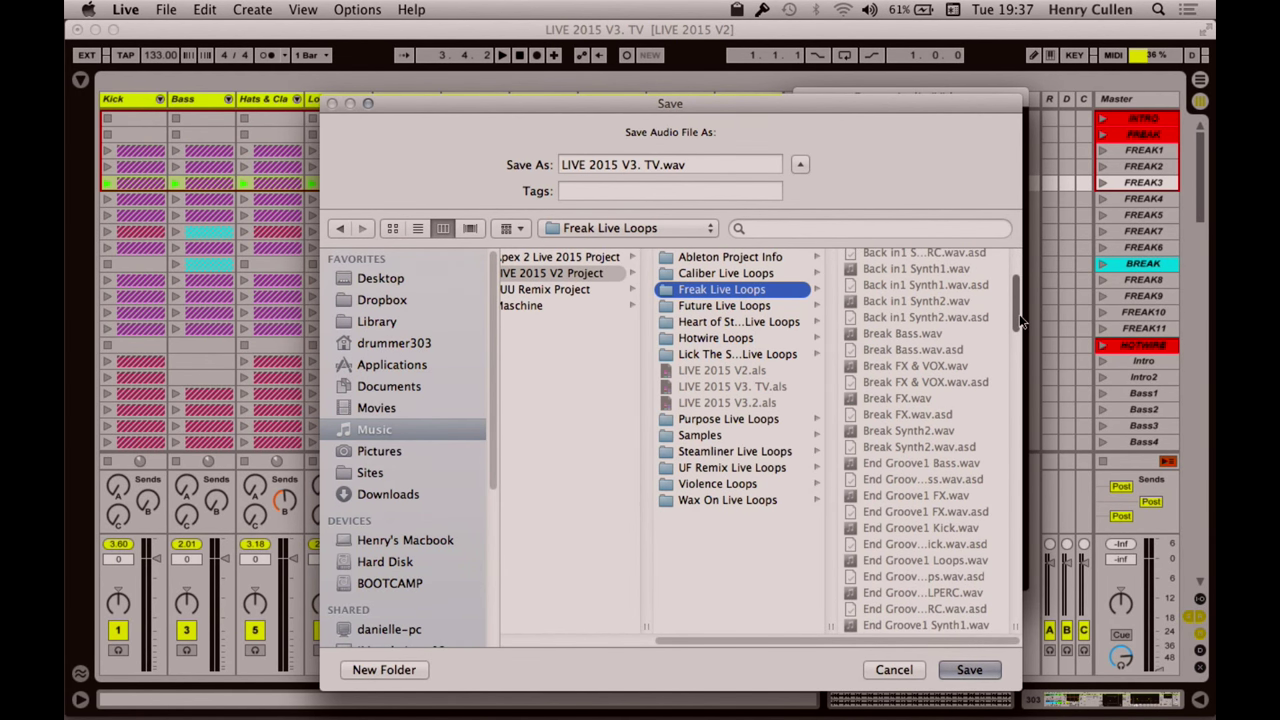
drag(1020, 320, 1021, 340)
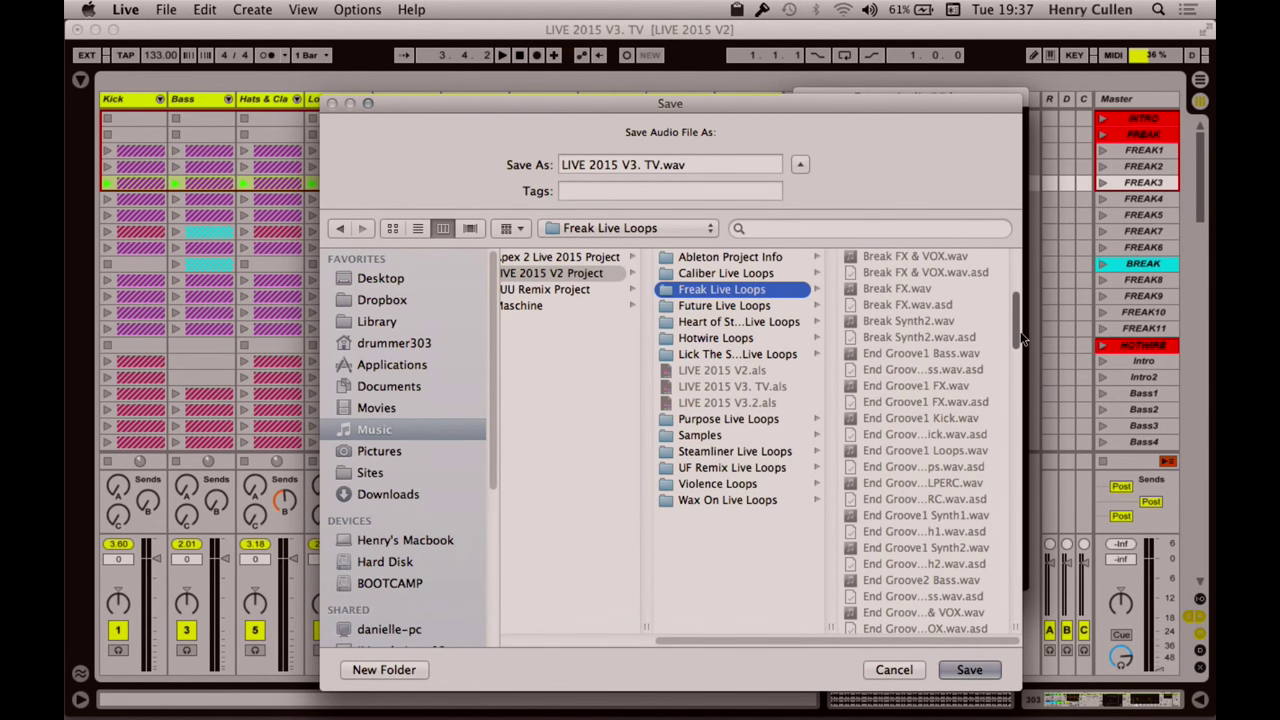
drag(1021, 340, 1021, 268)
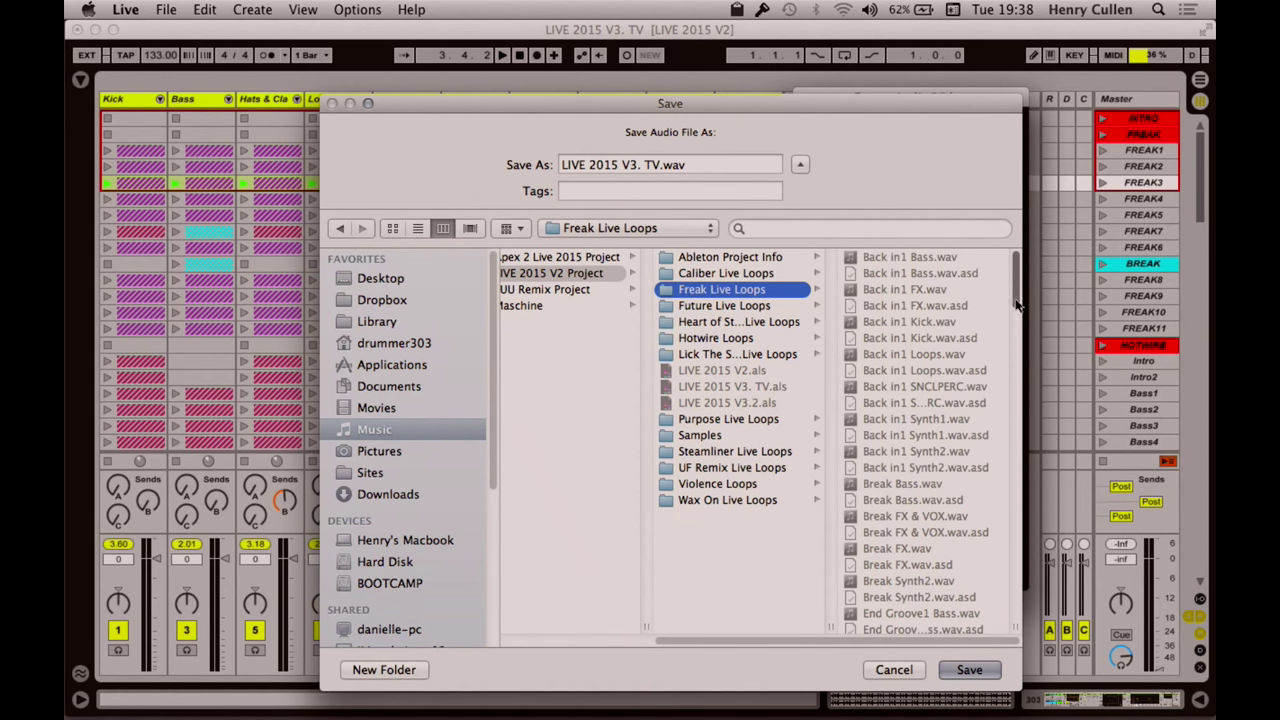
drag(1018, 306, 1018, 478)
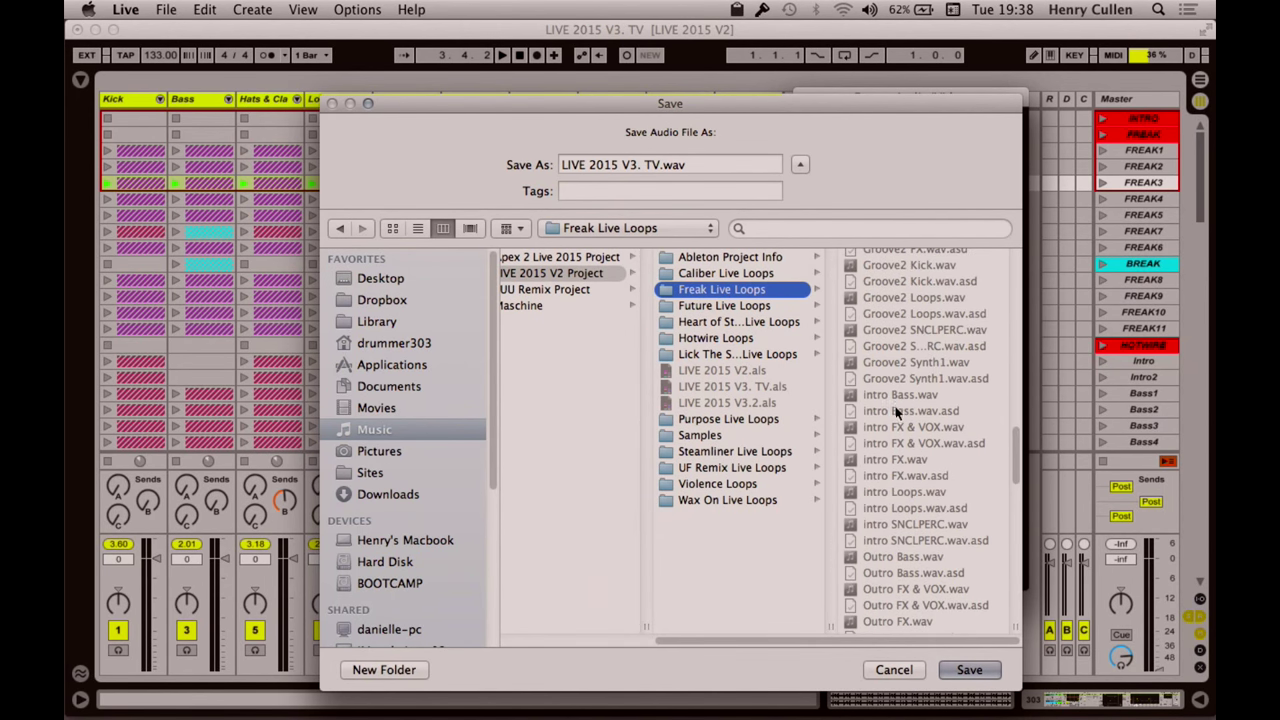
drag(1018, 487, 1016, 519)
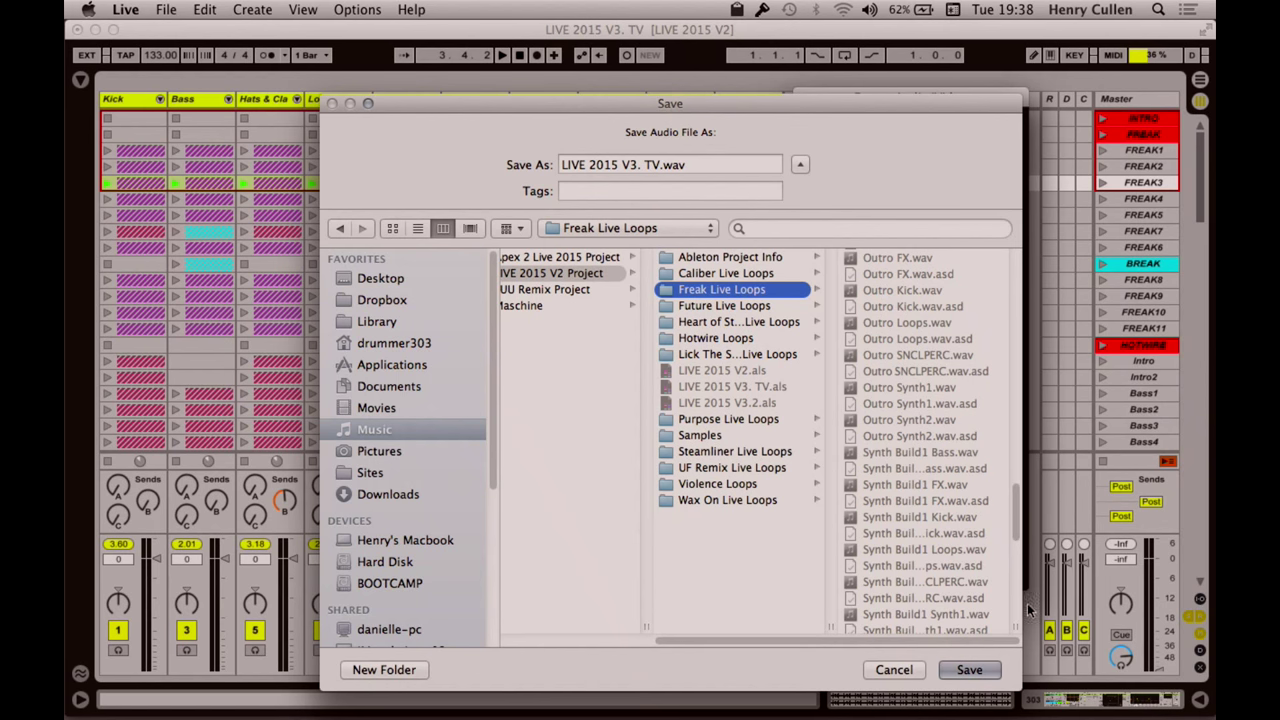
drag(1022, 632, 1215, 632)
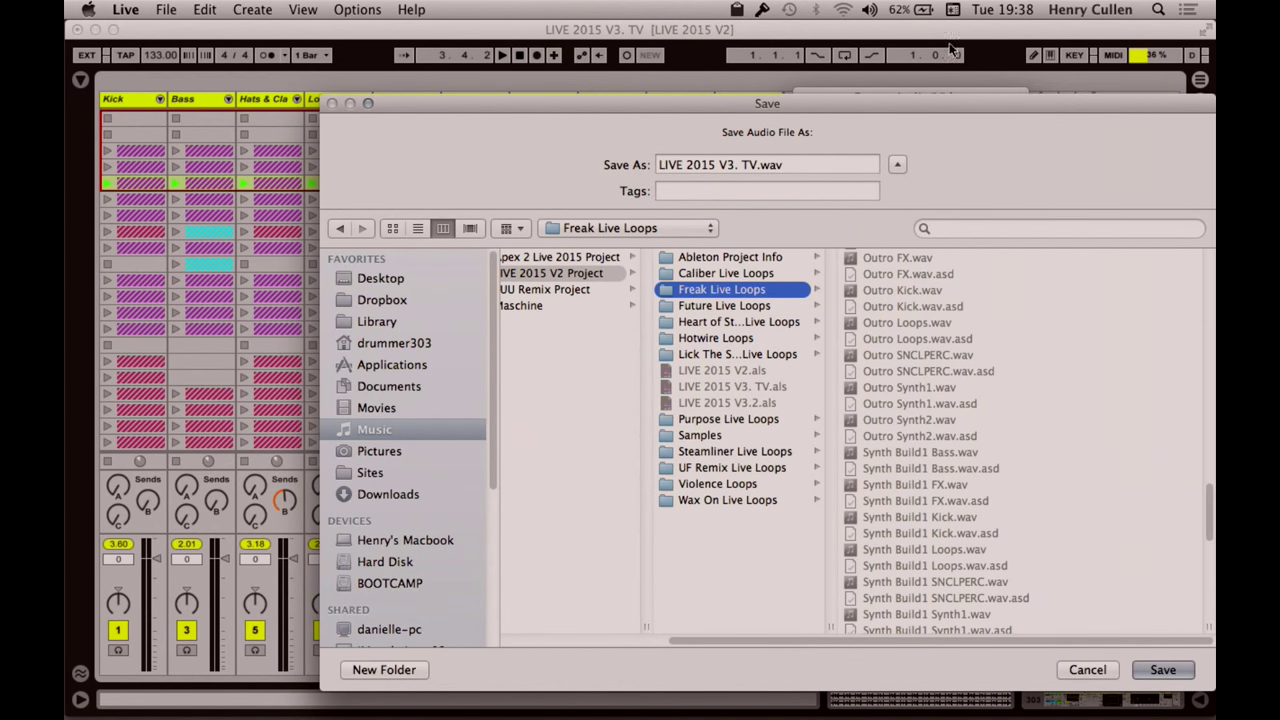
drag(922, 108, 803, 44)
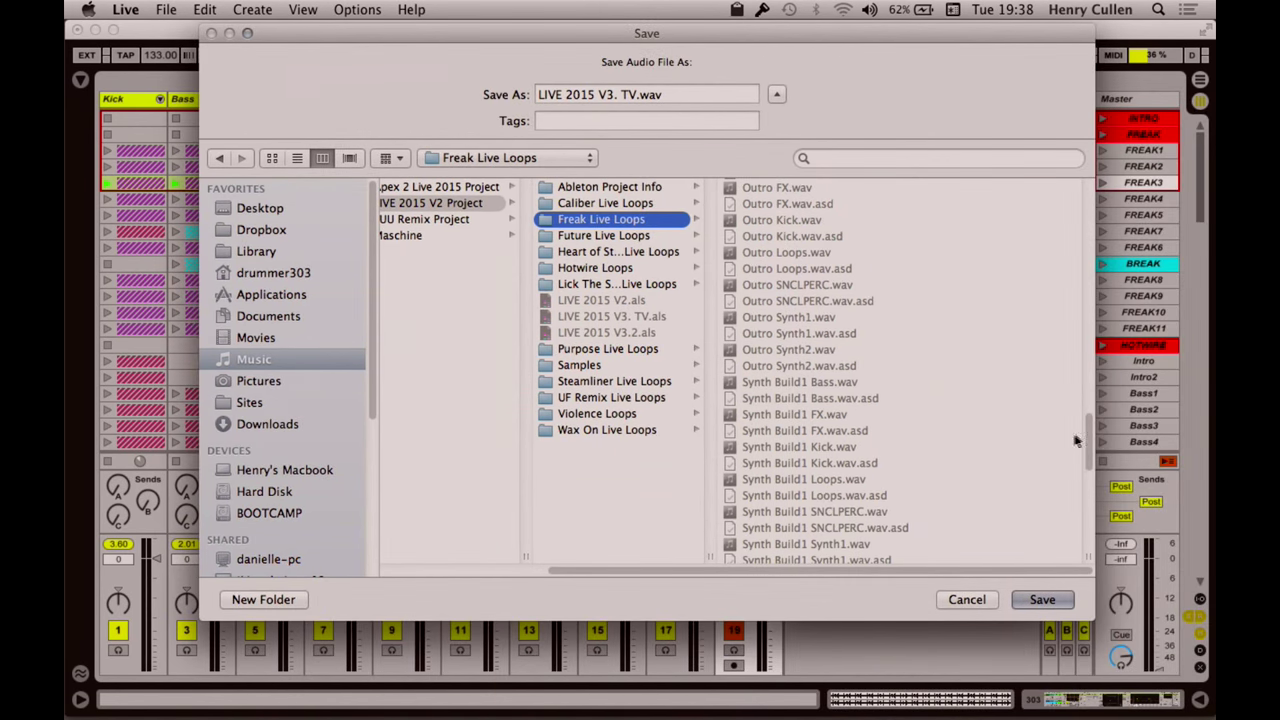
scroll(1088, 456, down, 3)
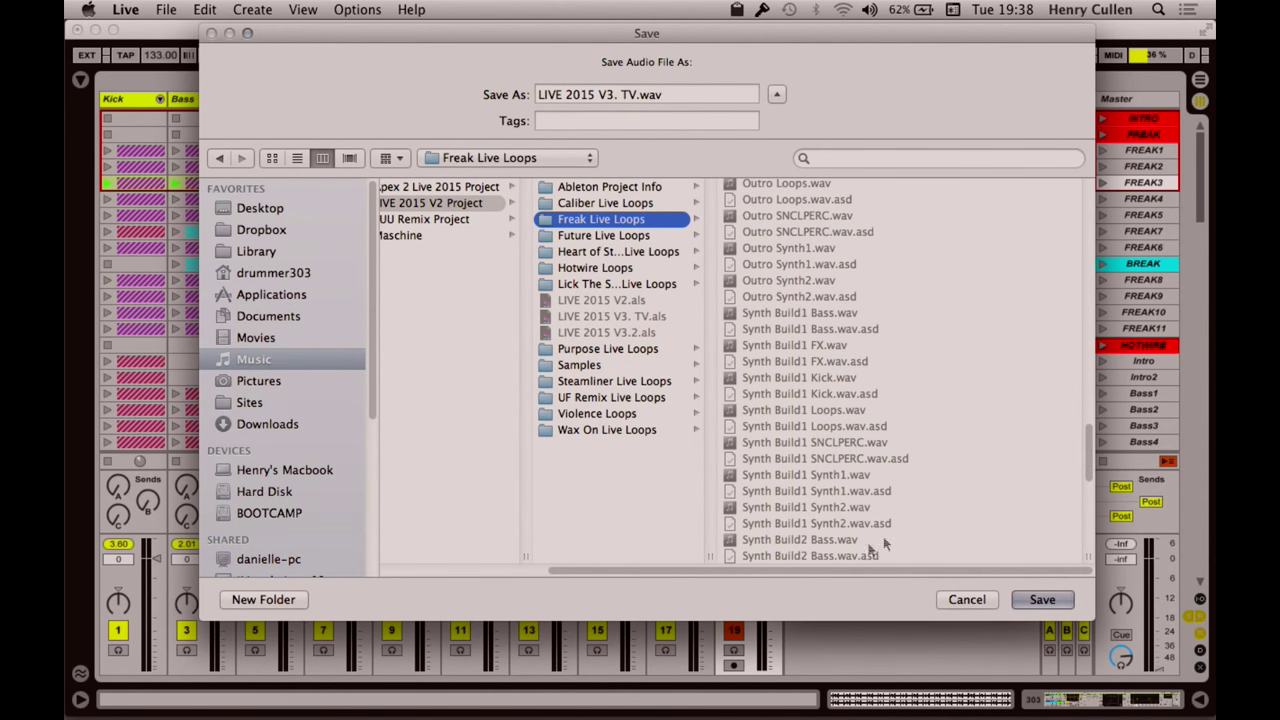
scroll(1088, 500, down, 5)
scroll(1088, 505, down, 3)
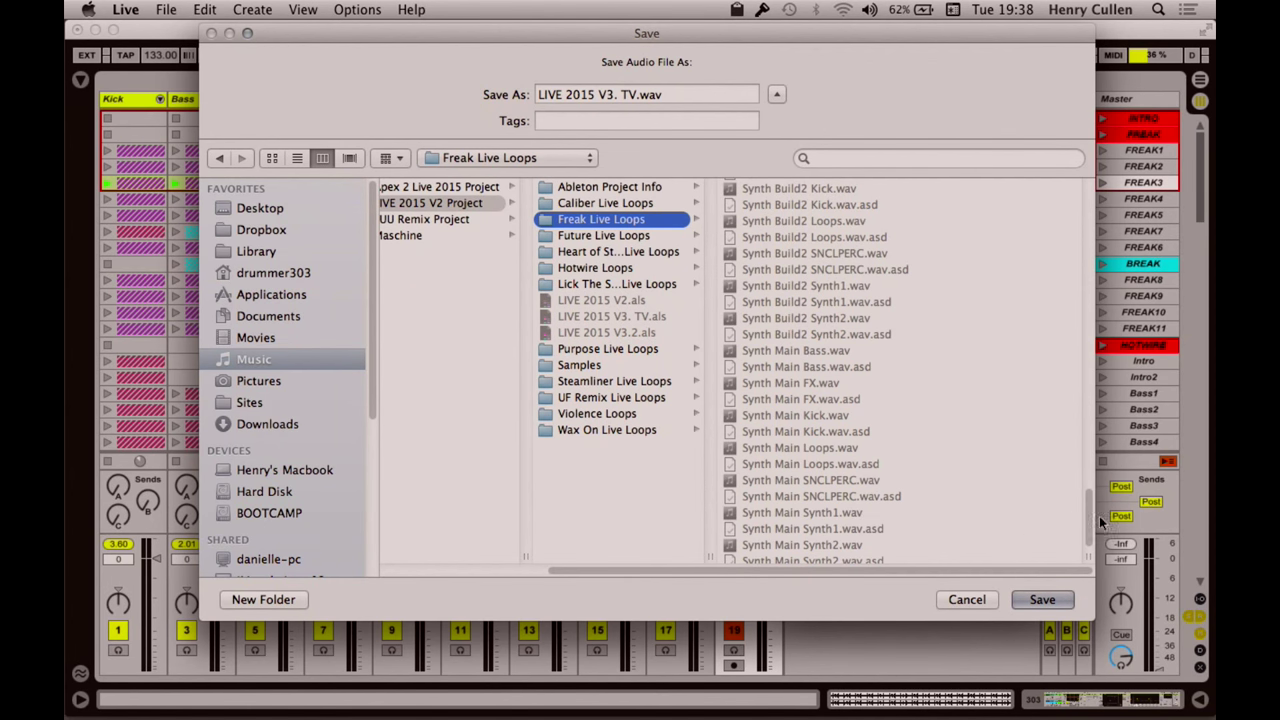
drag(1093, 517, 1109, 238)
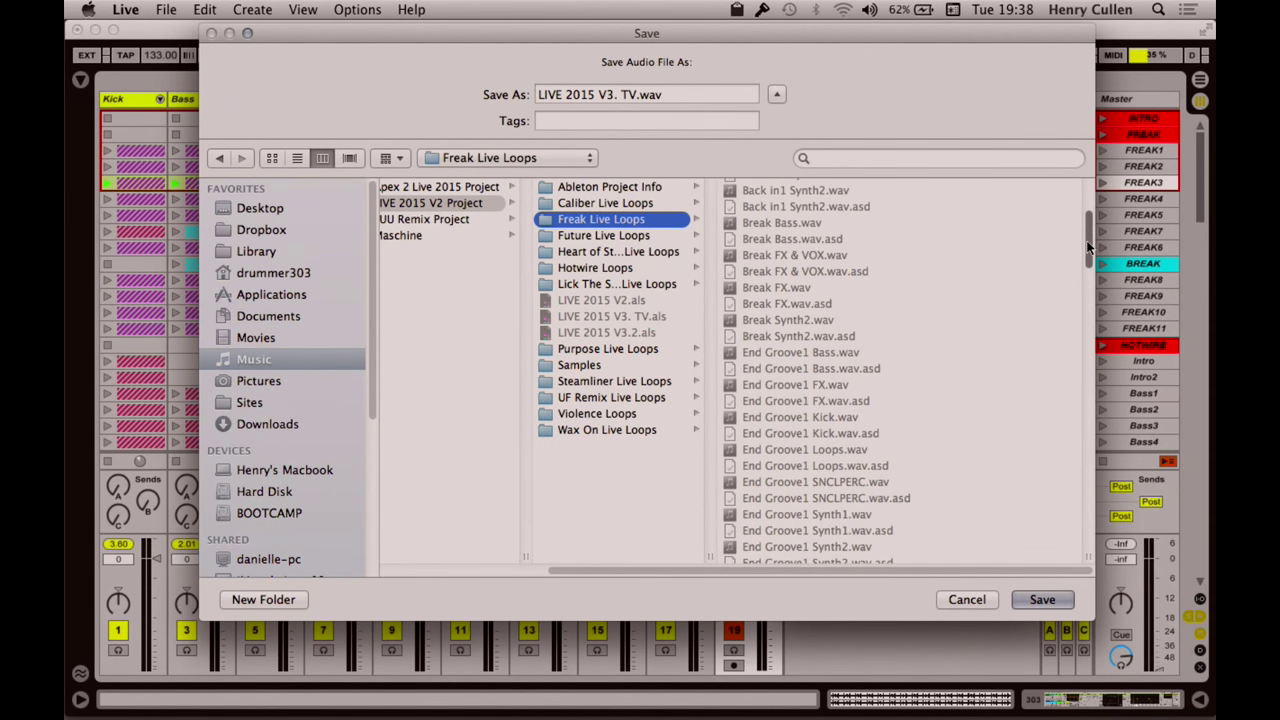
scroll(1093, 232, up, 5)
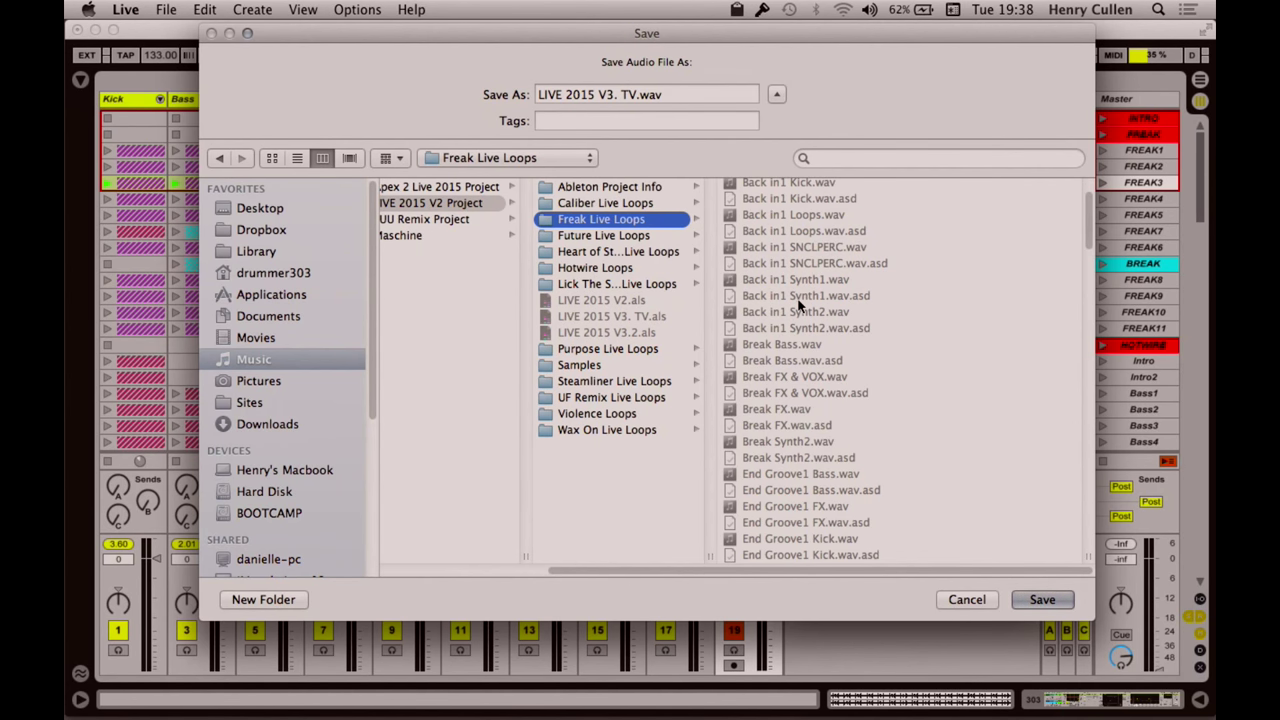
Step: Examine loop file names in the Caliber, Future, Heart of Stone, Hotwire and Lick The Sweat folders, and cancel the export
click(651, 204)
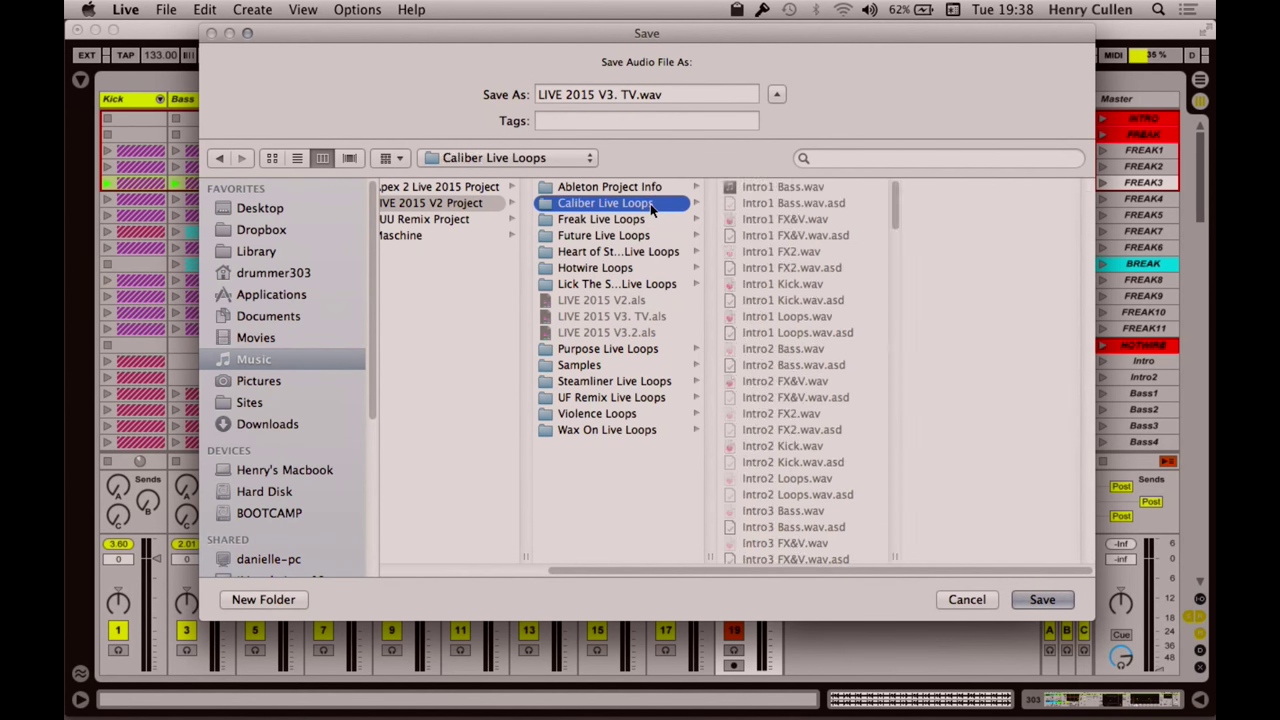
click(648, 237)
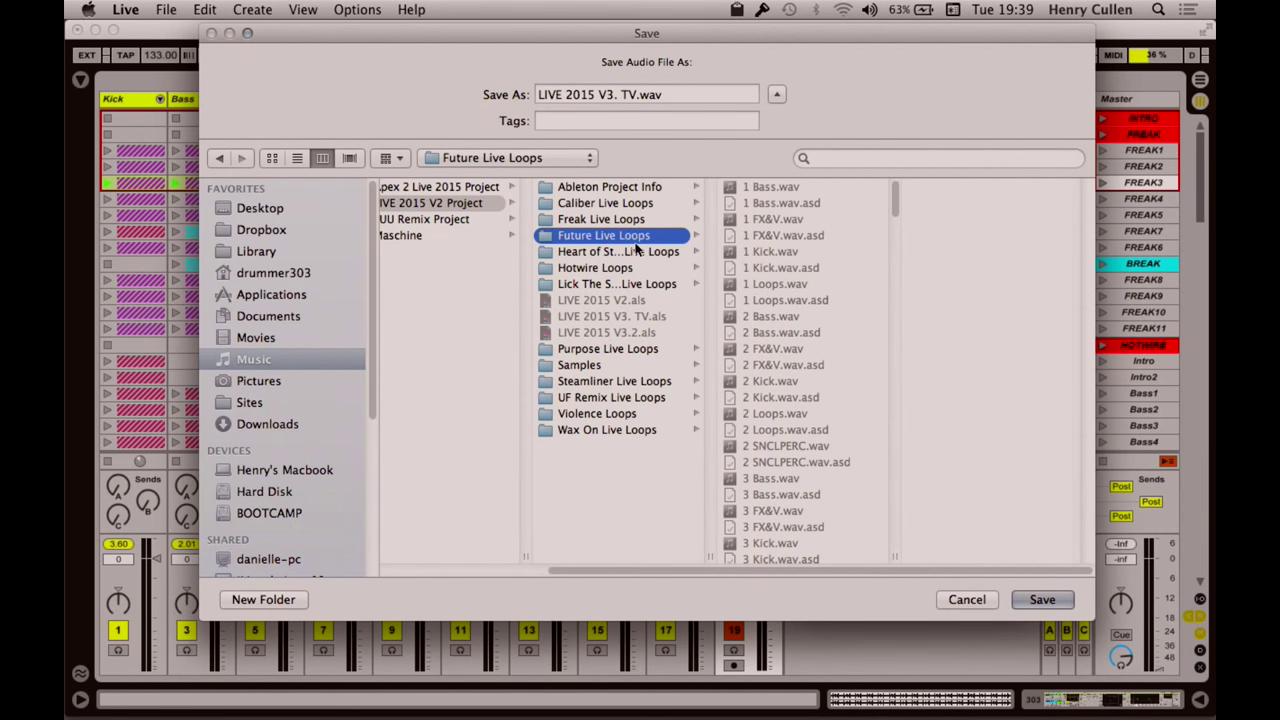
click(633, 253)
click(633, 268)
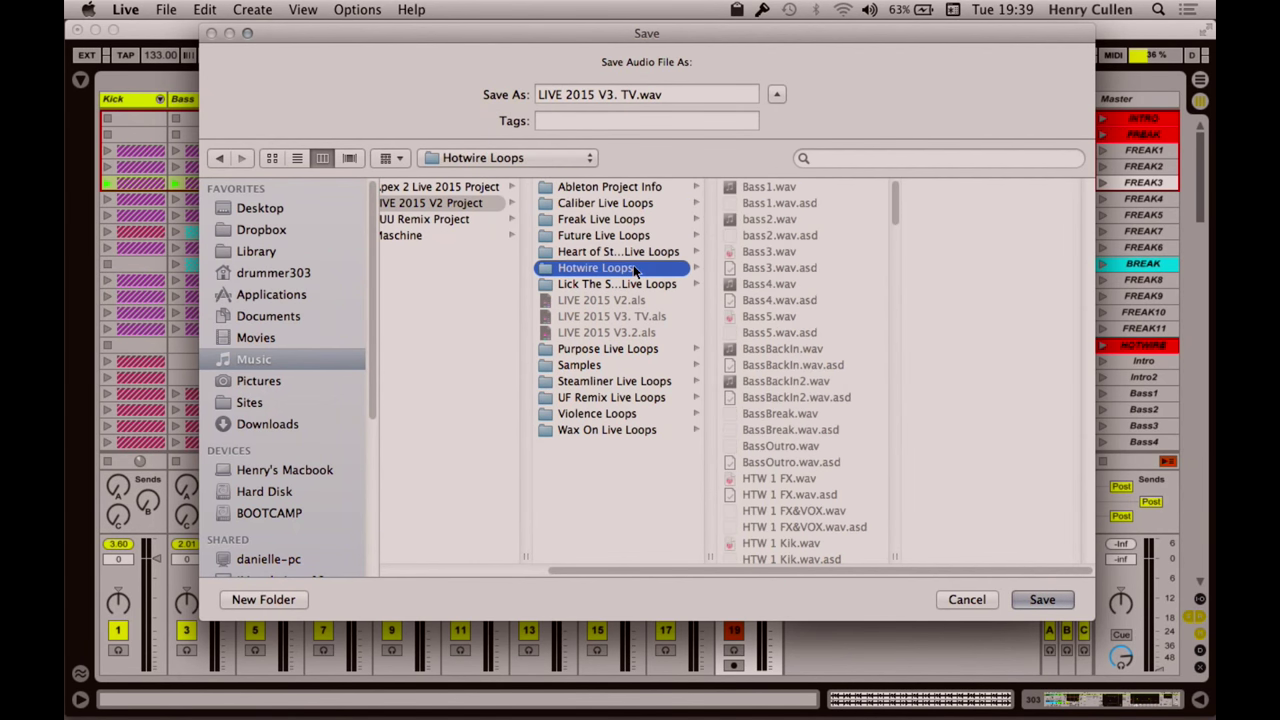
click(635, 284)
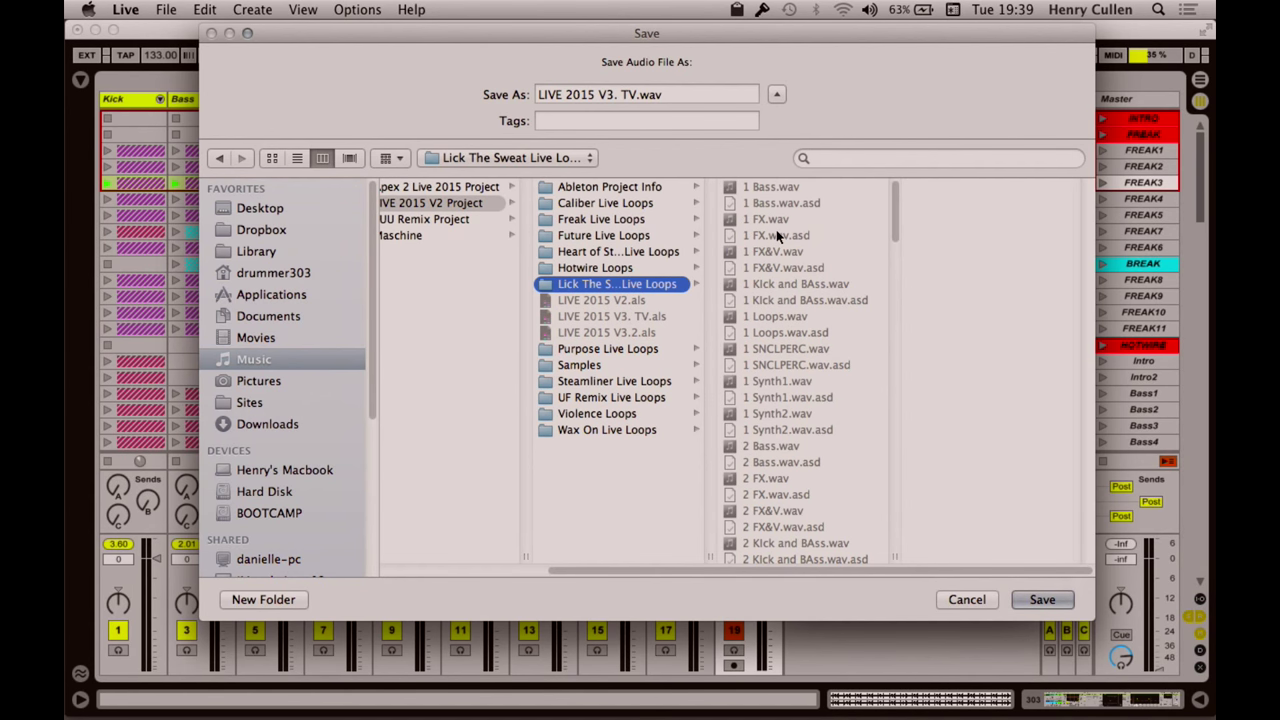
drag(898, 214, 888, 437)
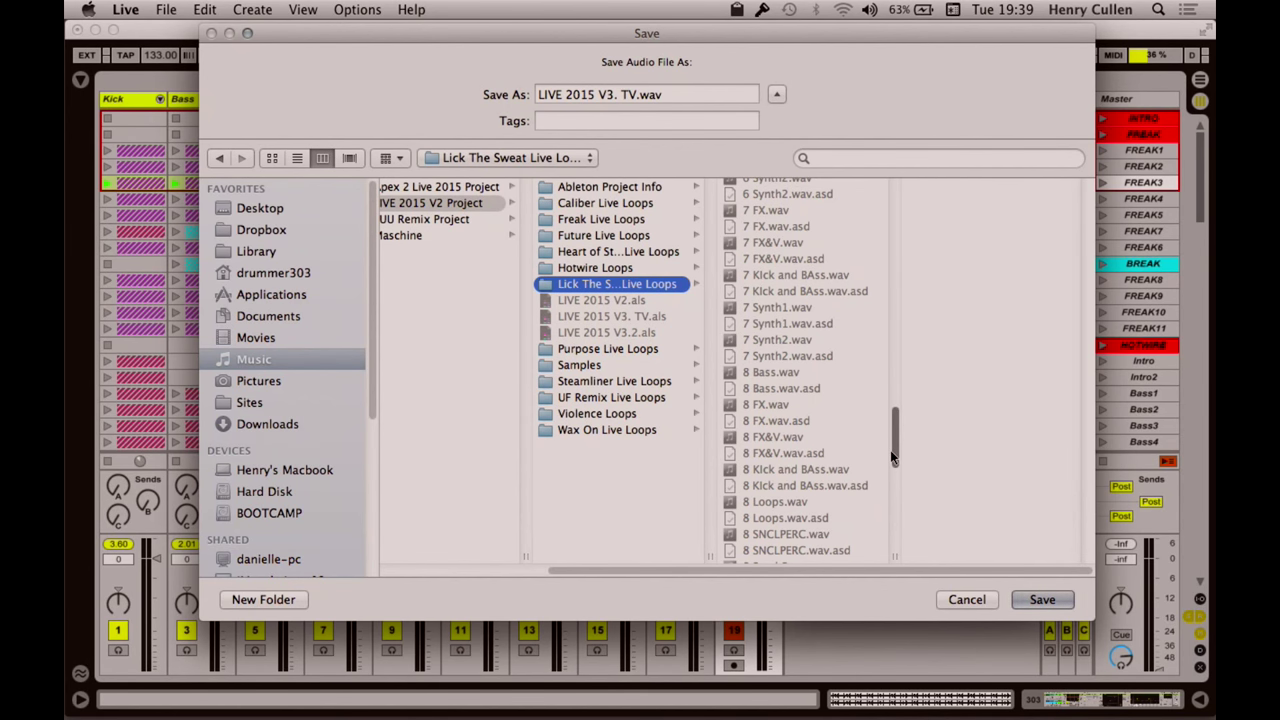
click(967, 600)
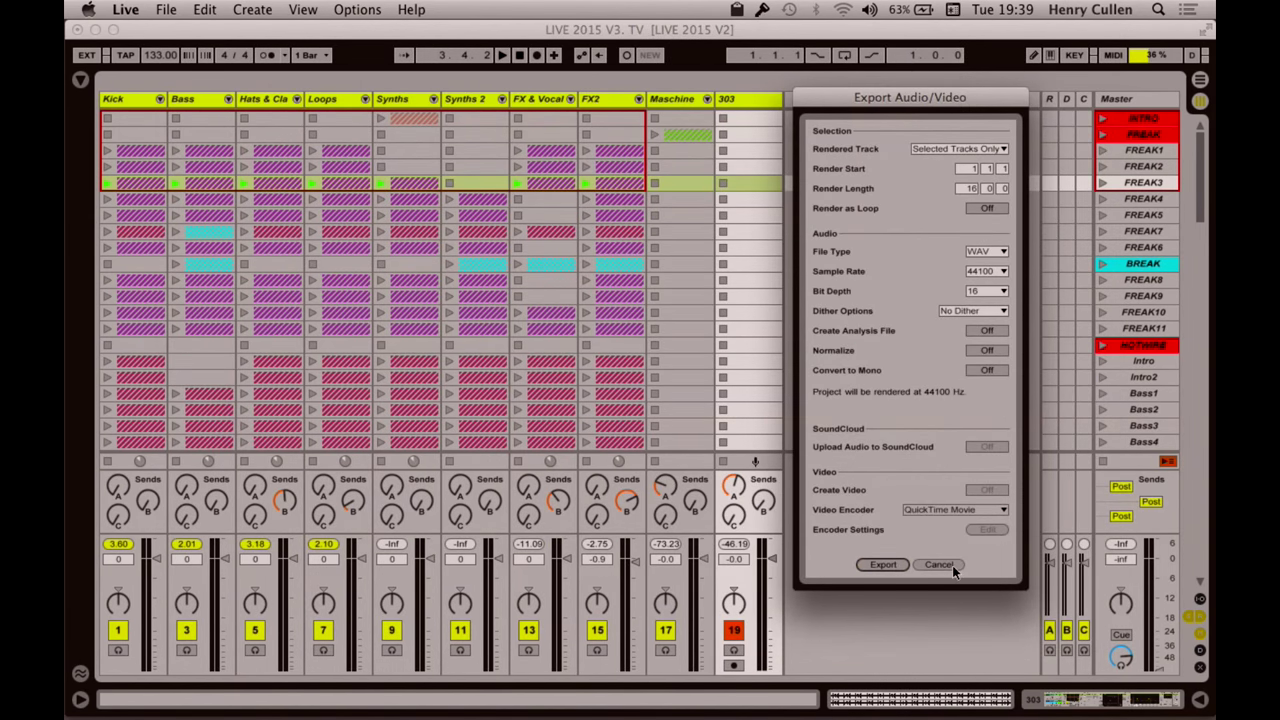
click(940, 565)
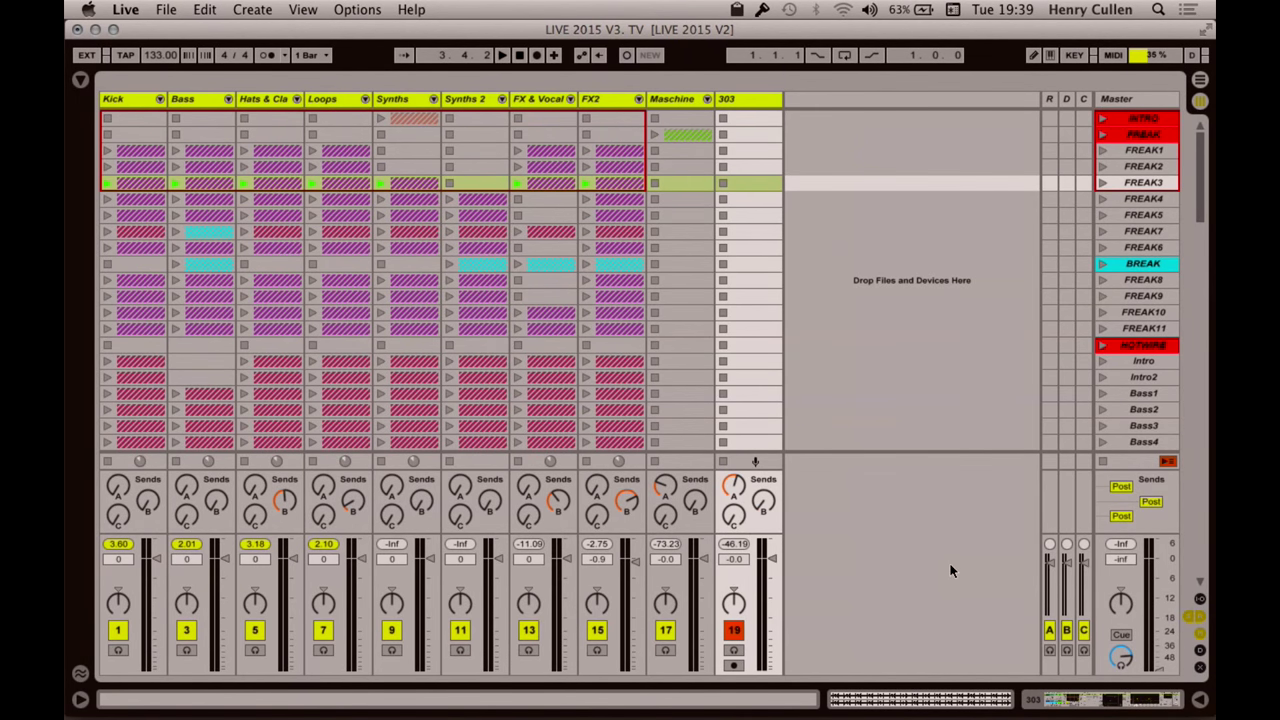
Step: Open the recent set LIVE 2015 V3.2 without saving changes to the current set, and launch the FREAK1 scene
click(166, 9)
mouse_move(179, 70)
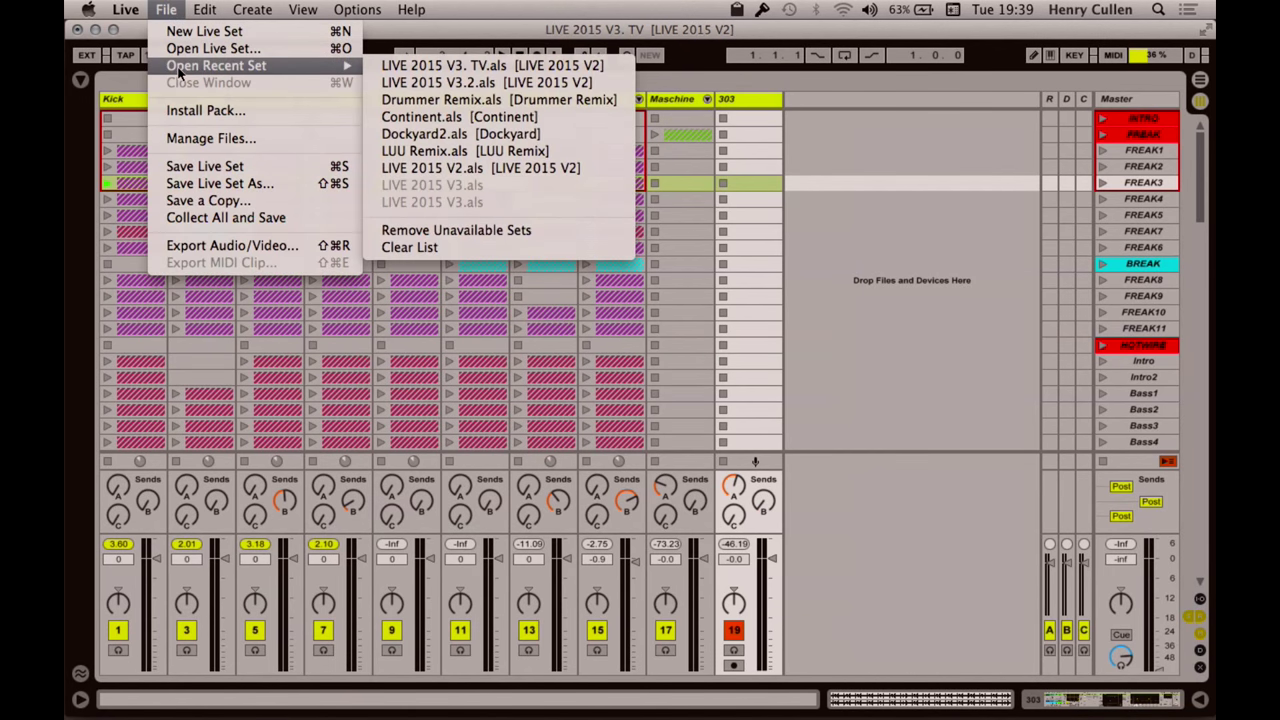
click(490, 84)
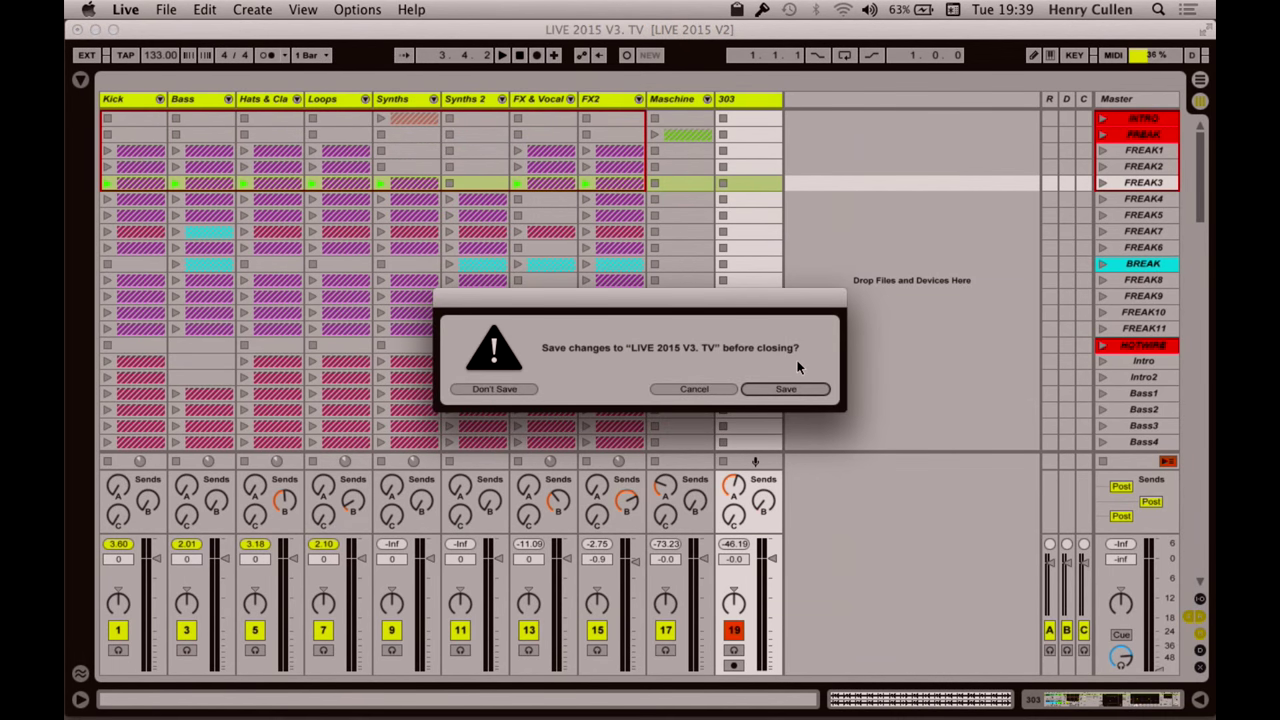
click(488, 389)
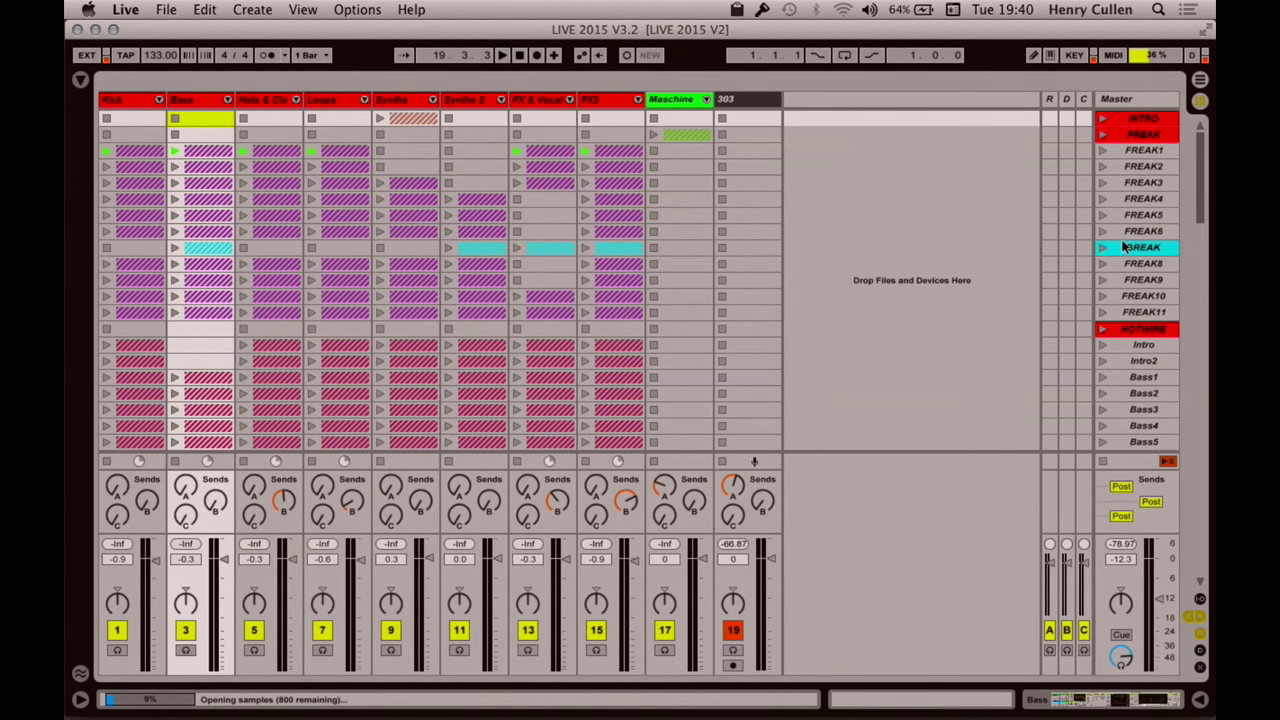
click(1103, 150)
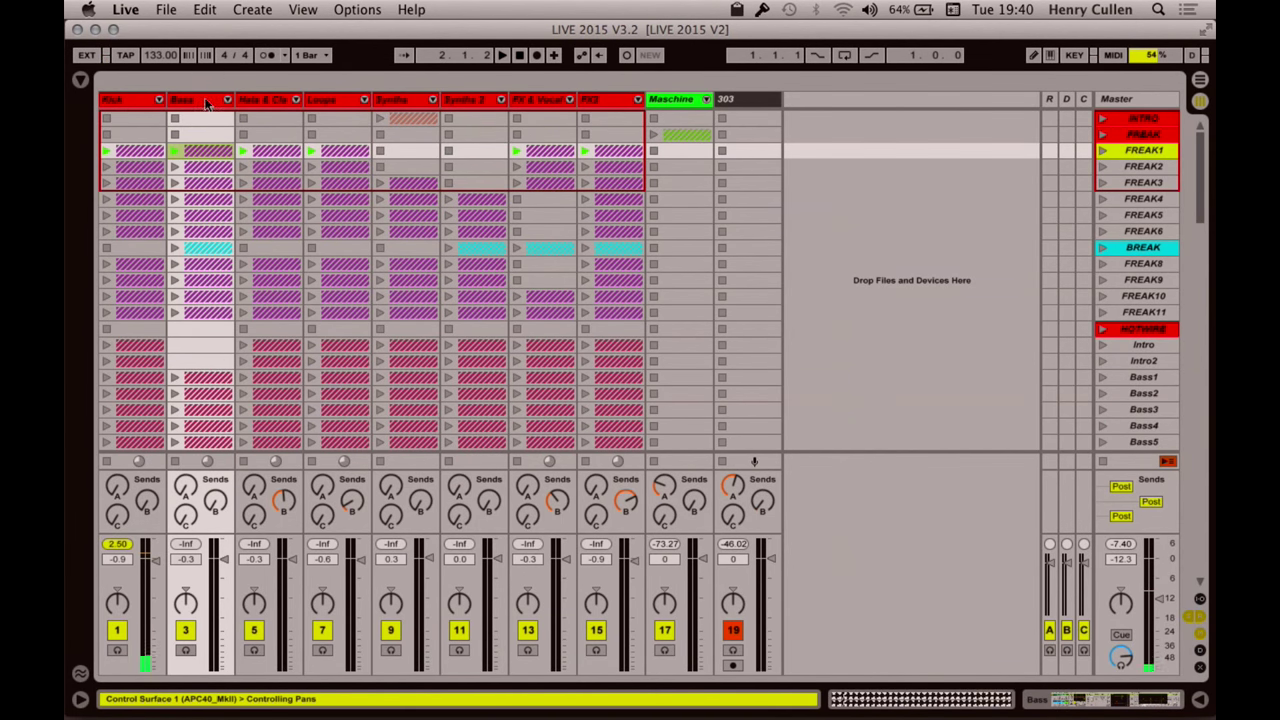
Step: Show the browser, list the current project's contents, and expand the Heart of Stone Live Loops folder
click(81, 80)
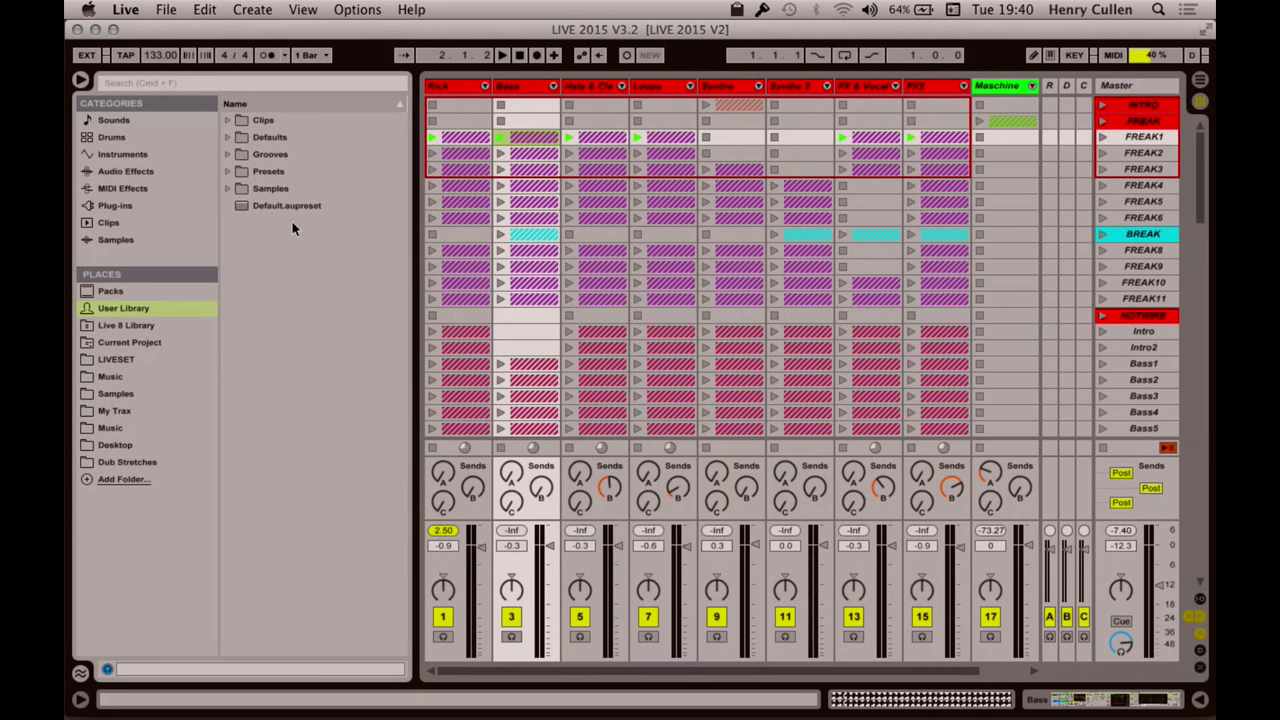
click(162, 343)
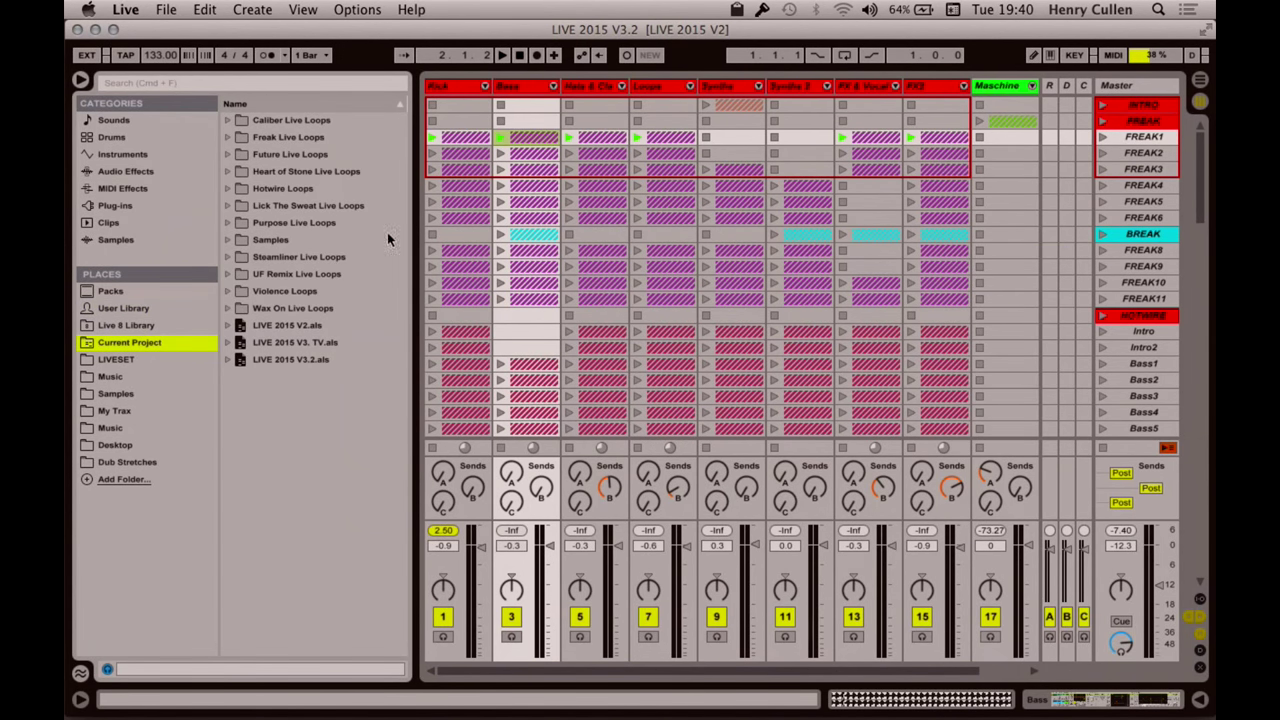
click(229, 172)
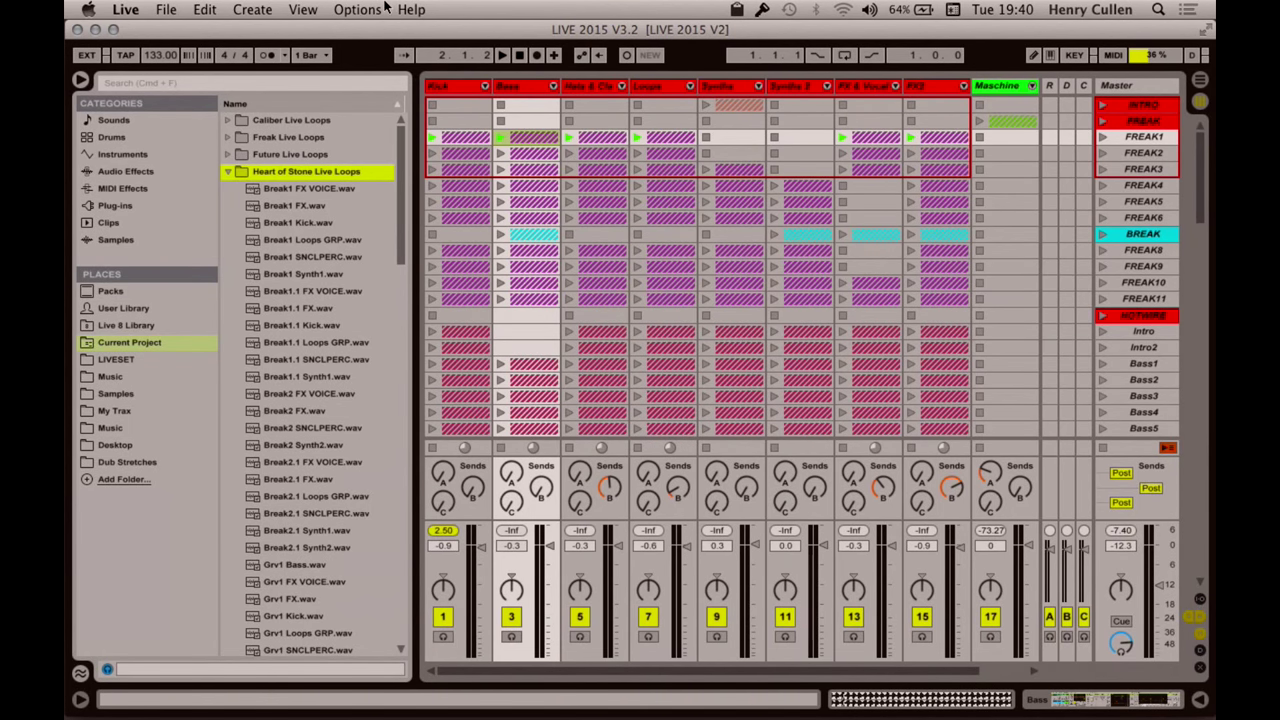
Step: Display the Kick group's device chain and hide the browser
click(441, 87)
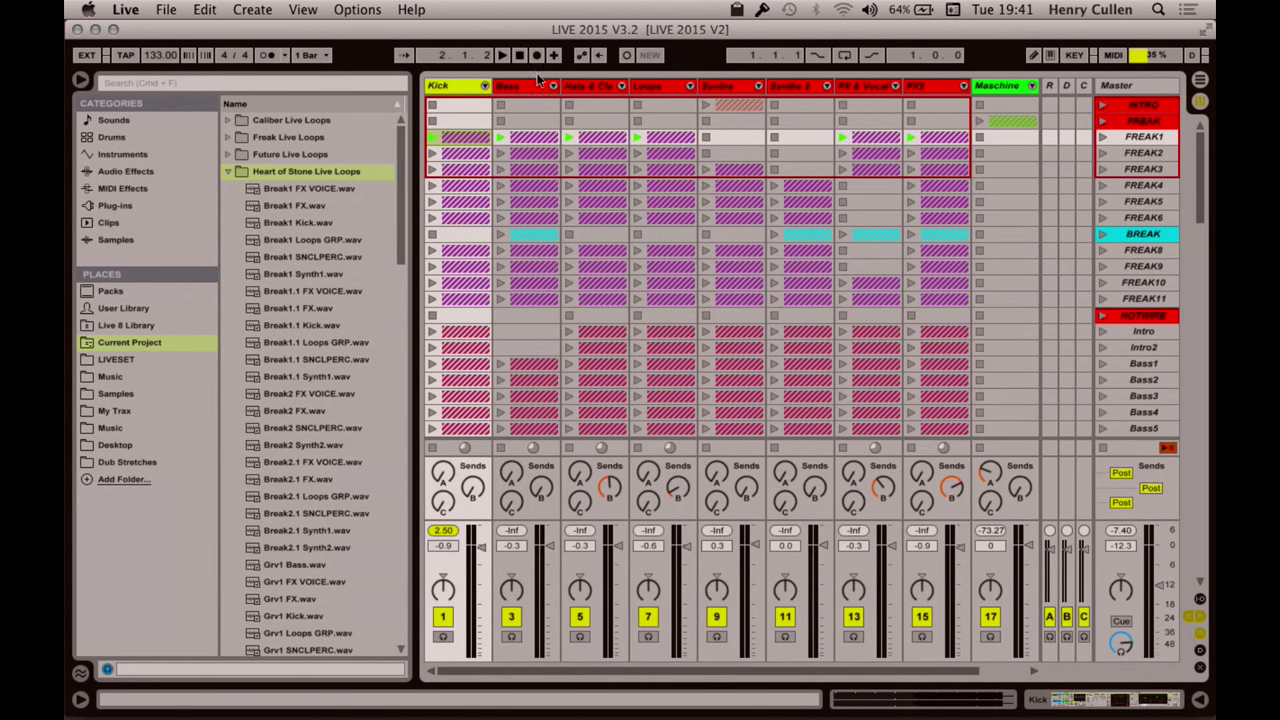
double_click(442, 85)
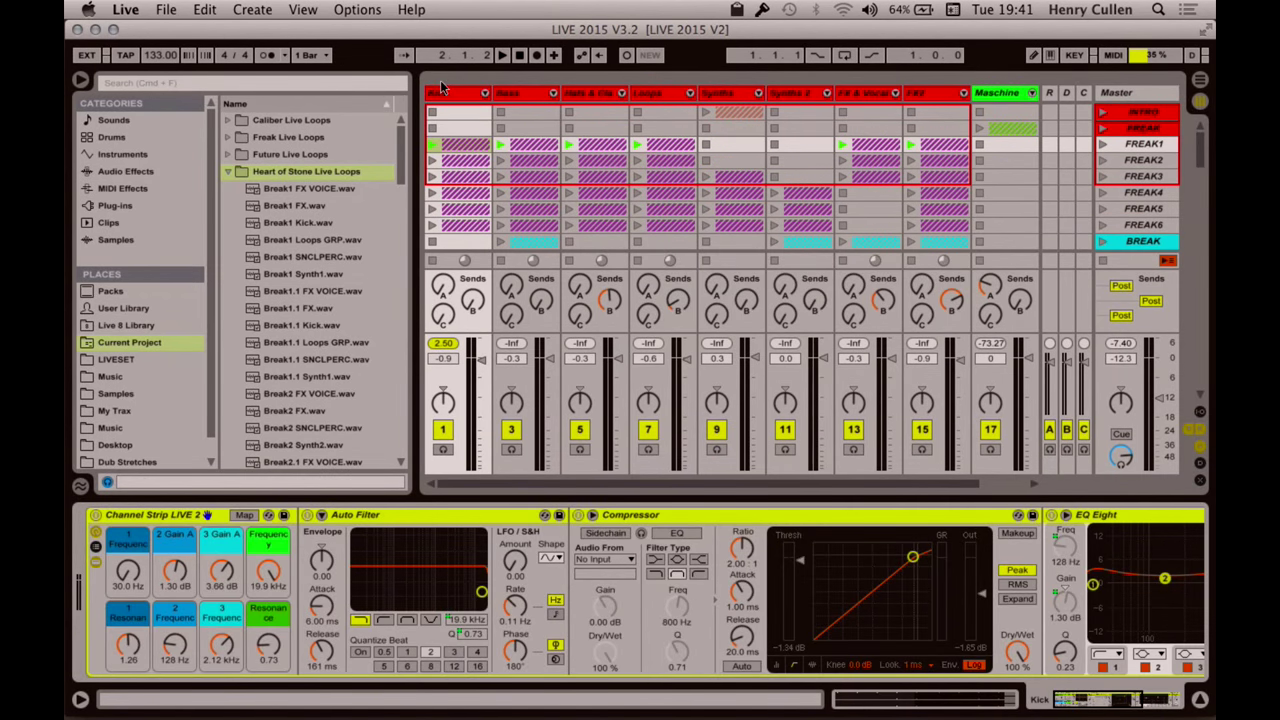
click(80, 80)
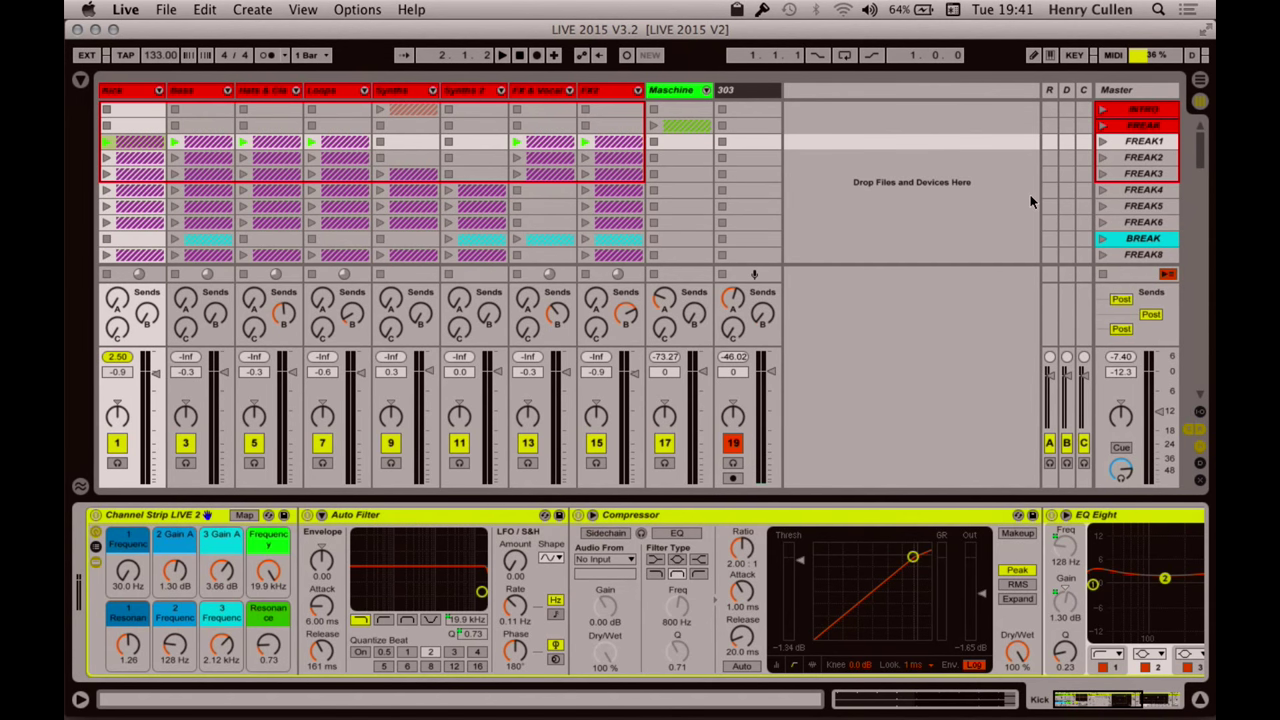
Step: Unfold the FX2 group to view its clips, fold it again, and look over the session's scenes down to Heart of Stone
click(1122, 146)
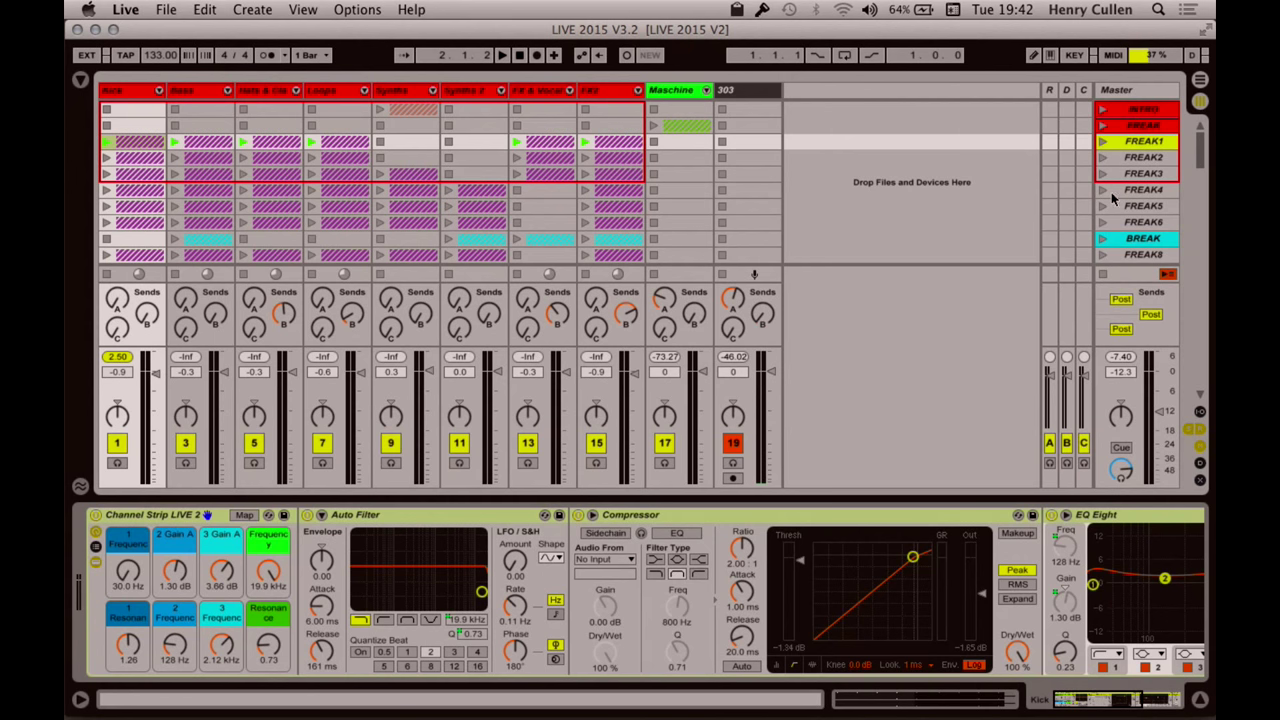
click(638, 91)
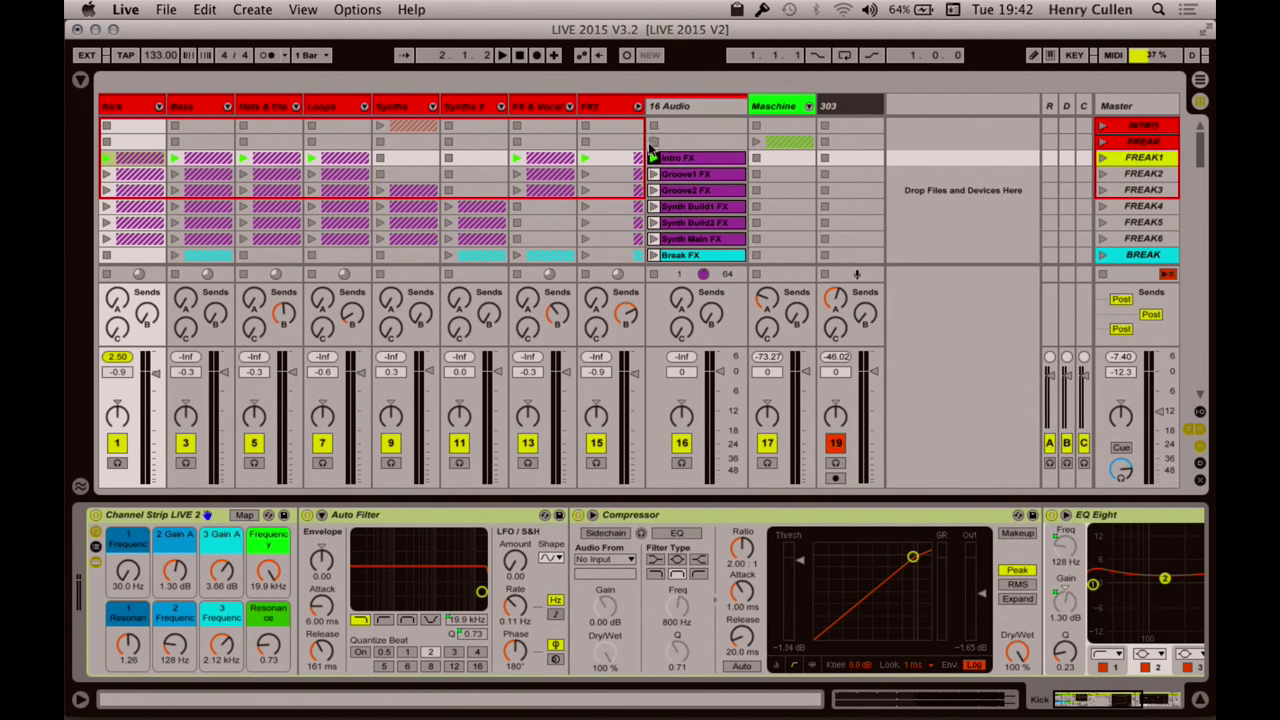
click(638, 106)
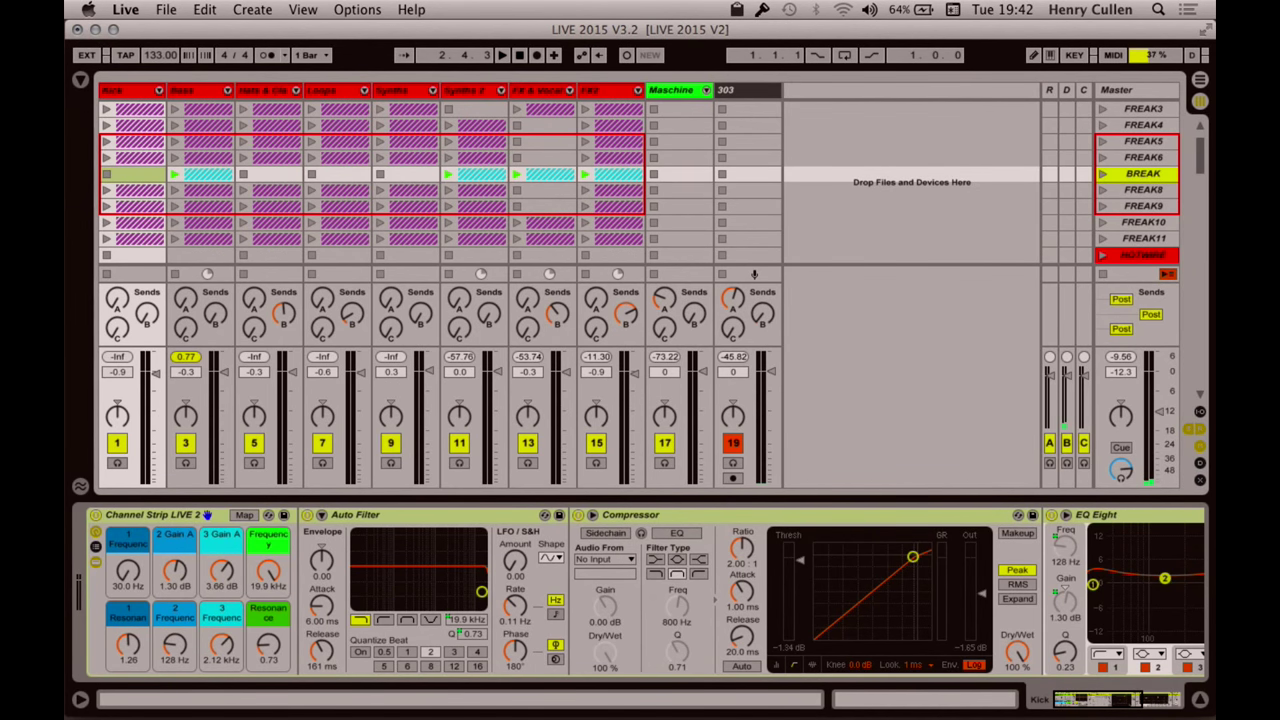
drag(1206, 166, 1205, 222)
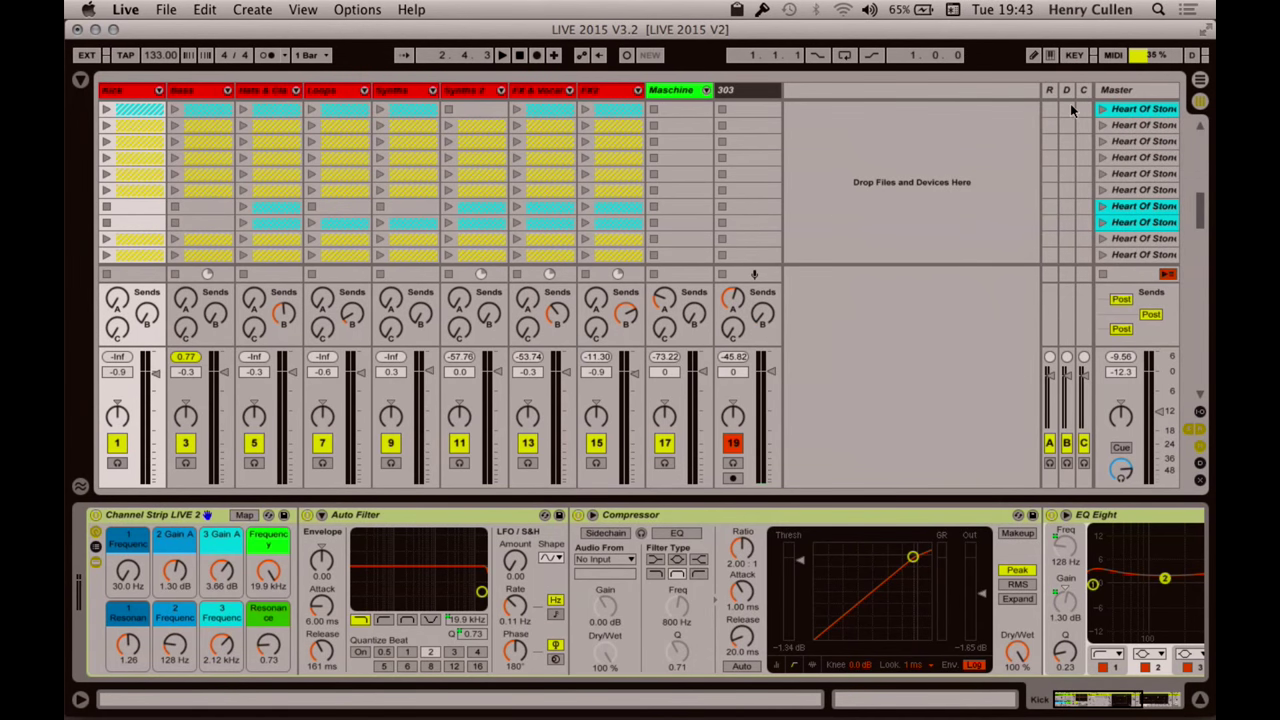
Step: Inspect the device chains of the reverb, delay and C return tracks, including C's ValhallaVintageVerb interface, and hide the device view
click(1052, 96)
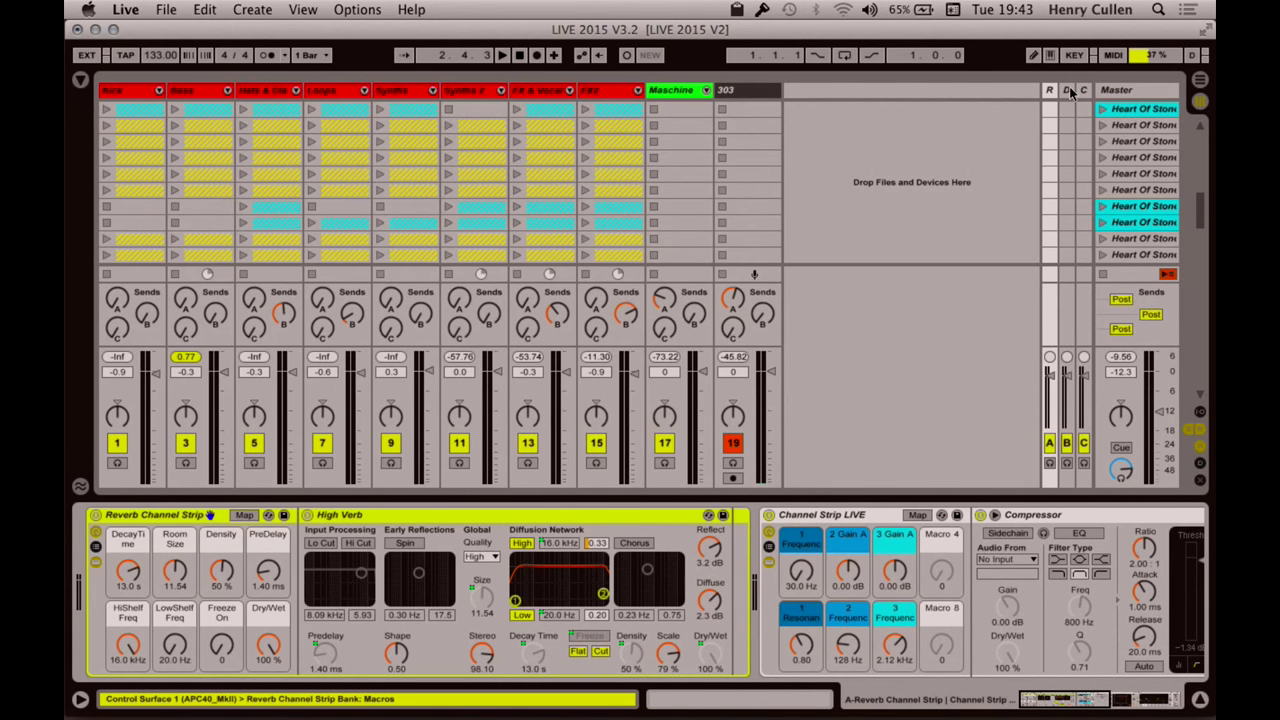
click(1070, 92)
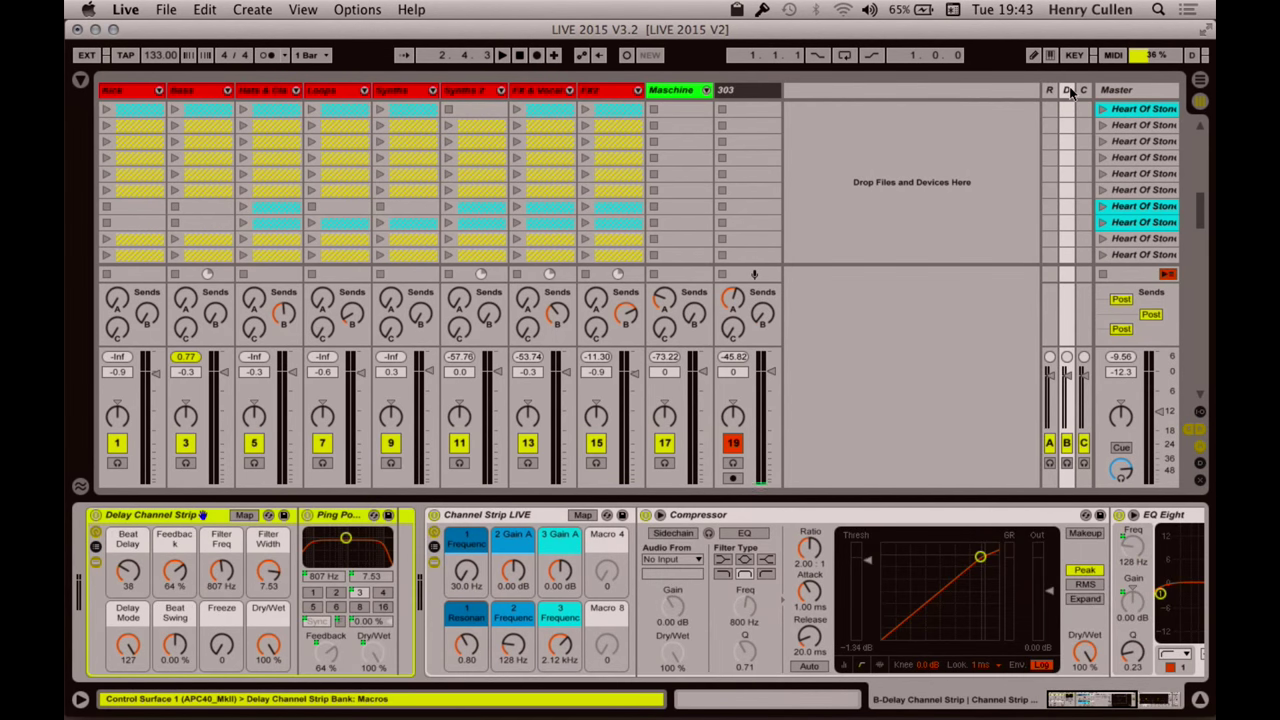
click(1089, 86)
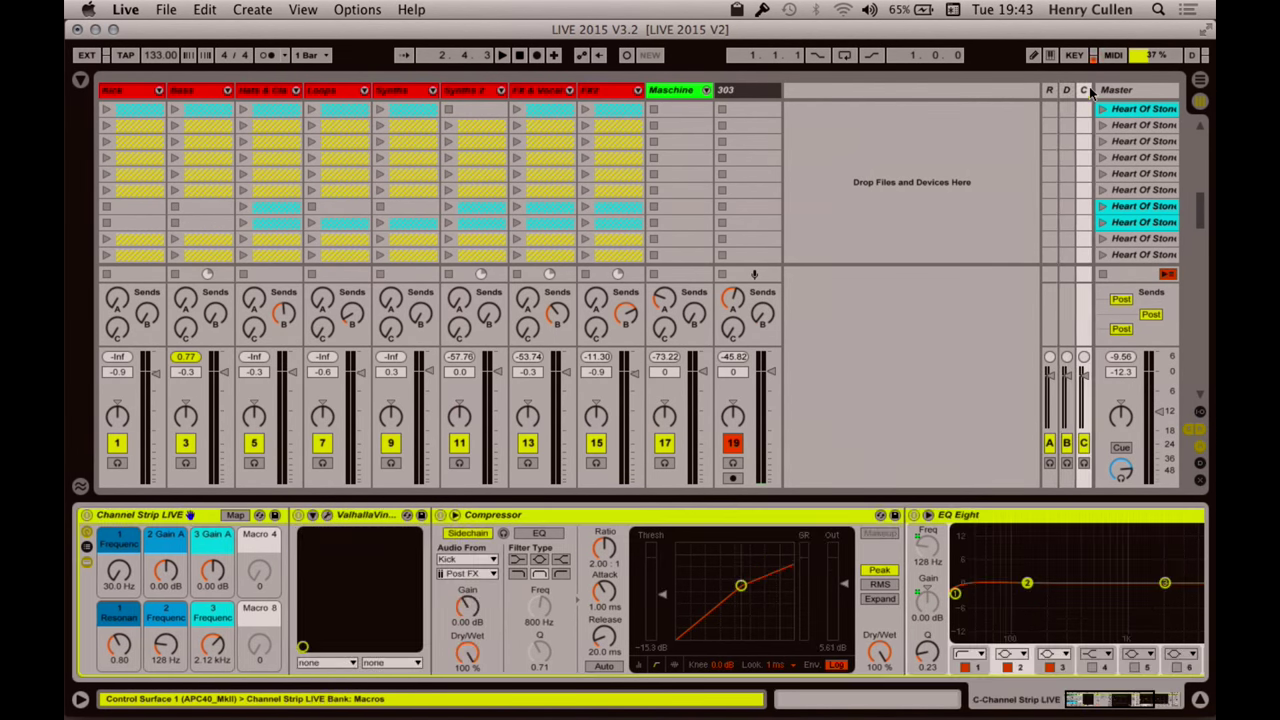
click(327, 516)
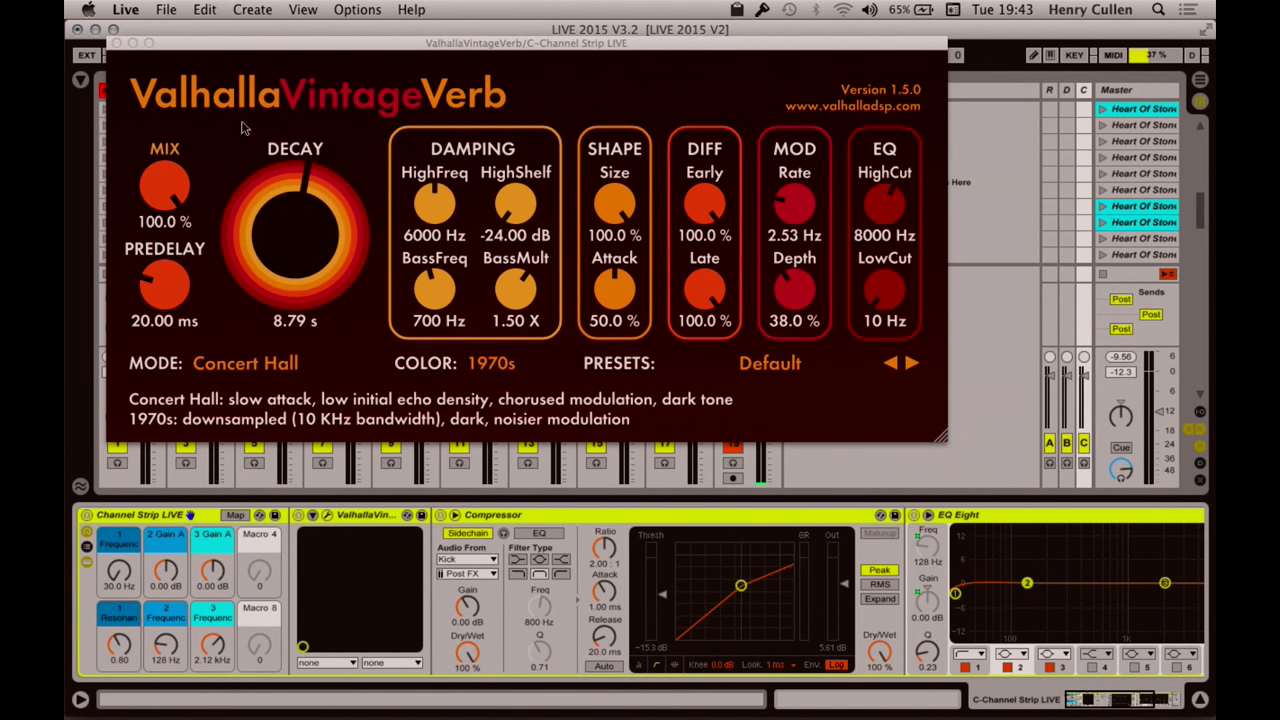
click(116, 44)
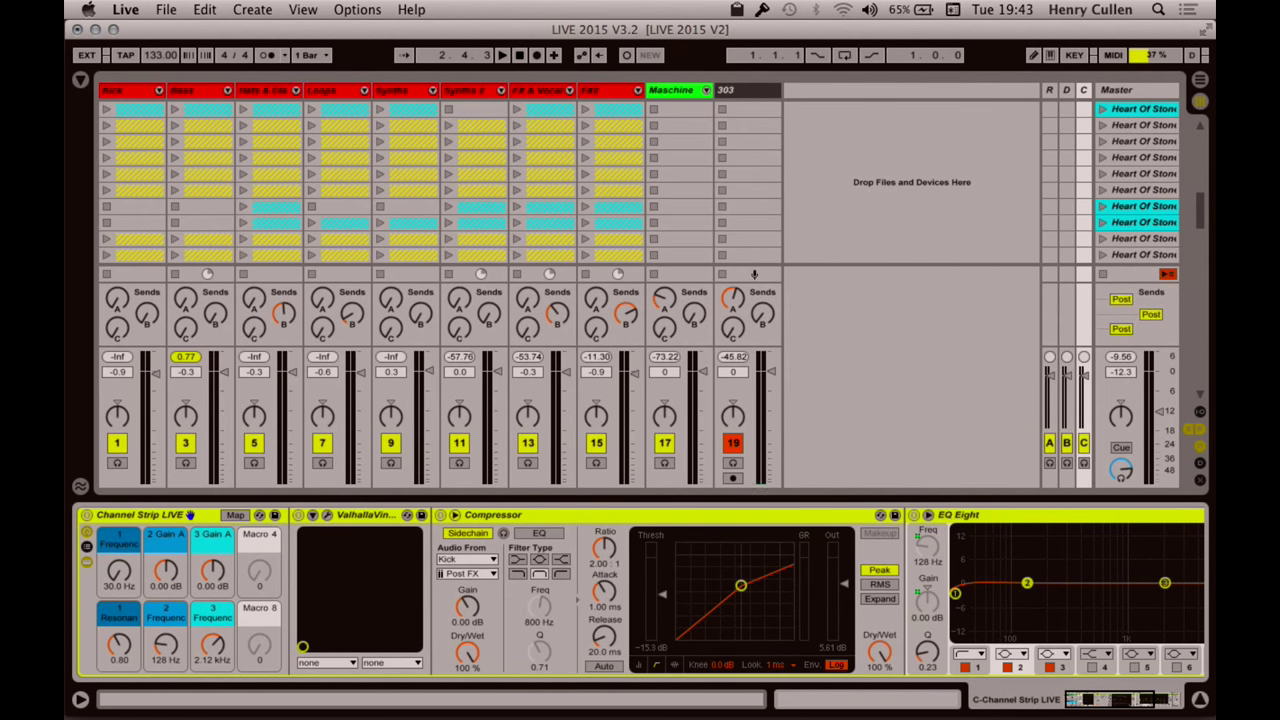
key(super+alt+l)
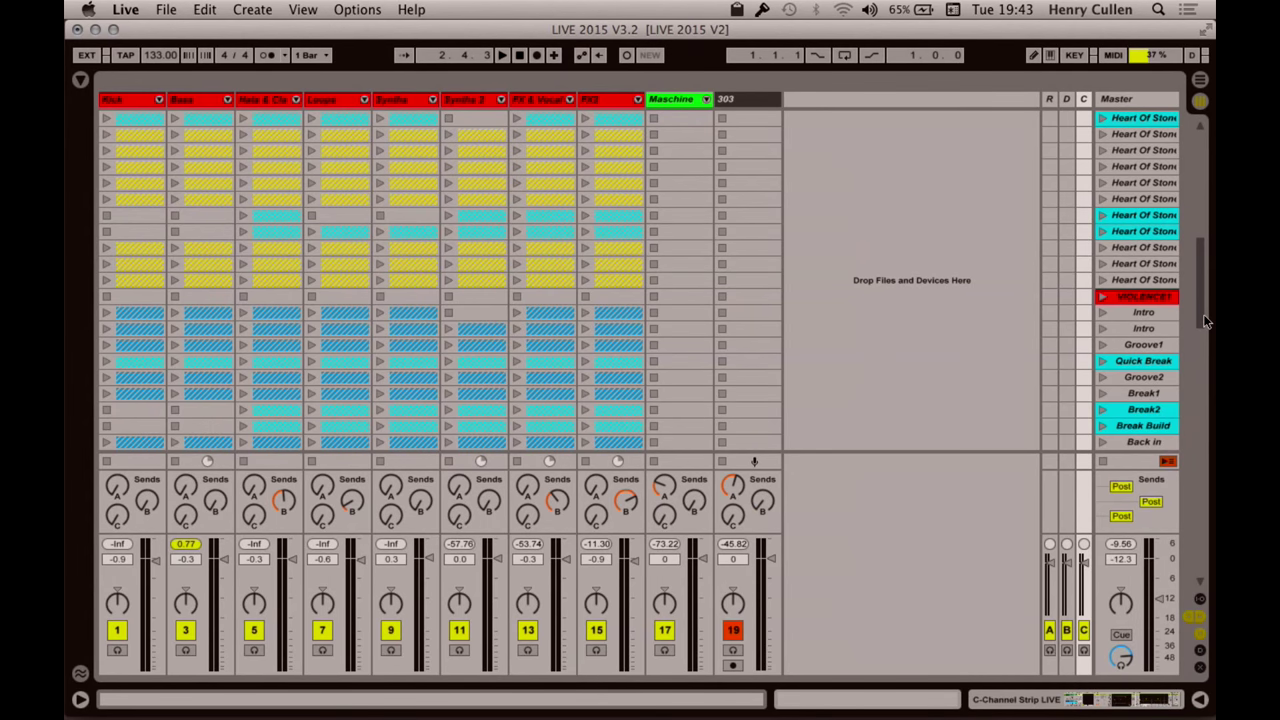
Step: Display return track C's device chain once more, and hide it again
scroll(1205, 320, up, 10)
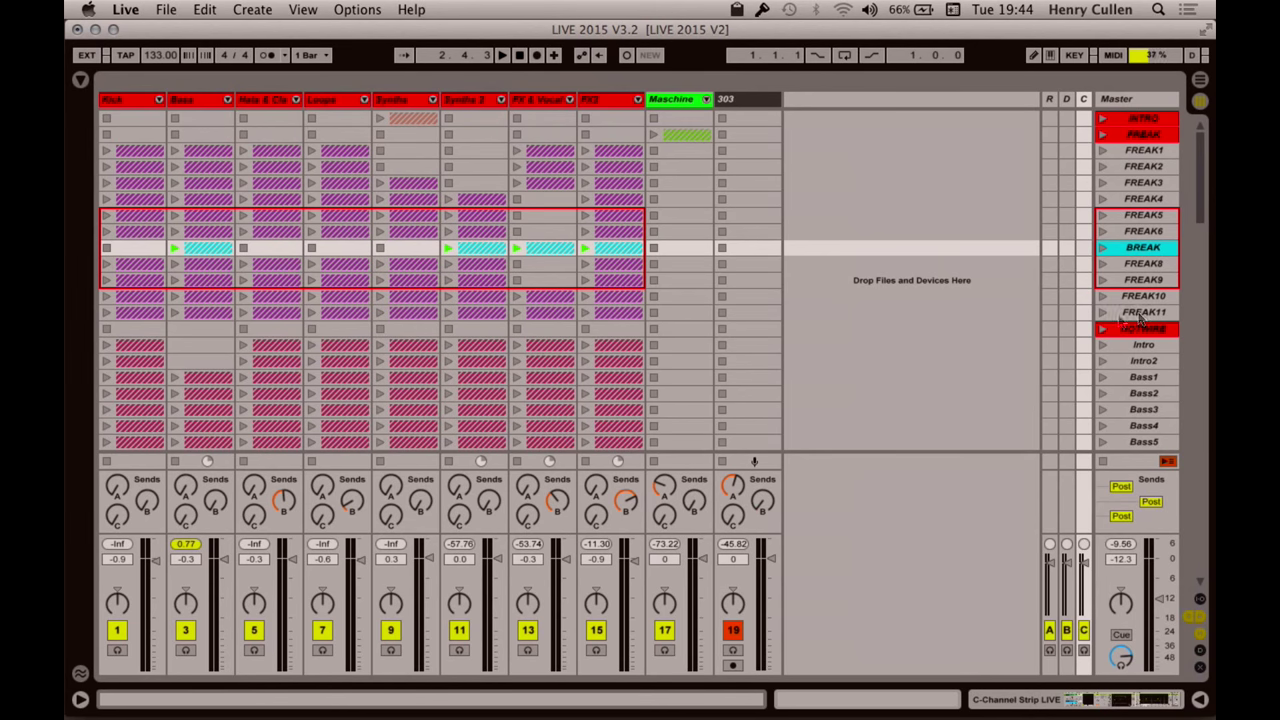
double_click(1089, 99)
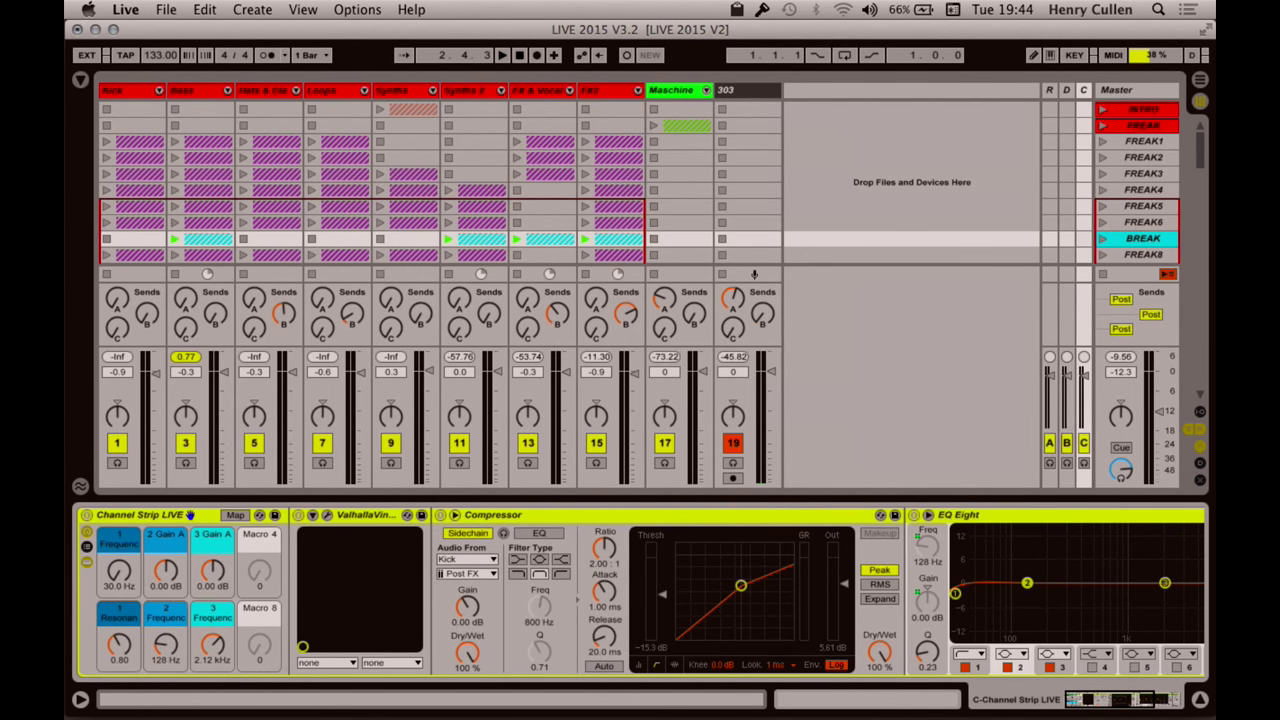
click(1200, 699)
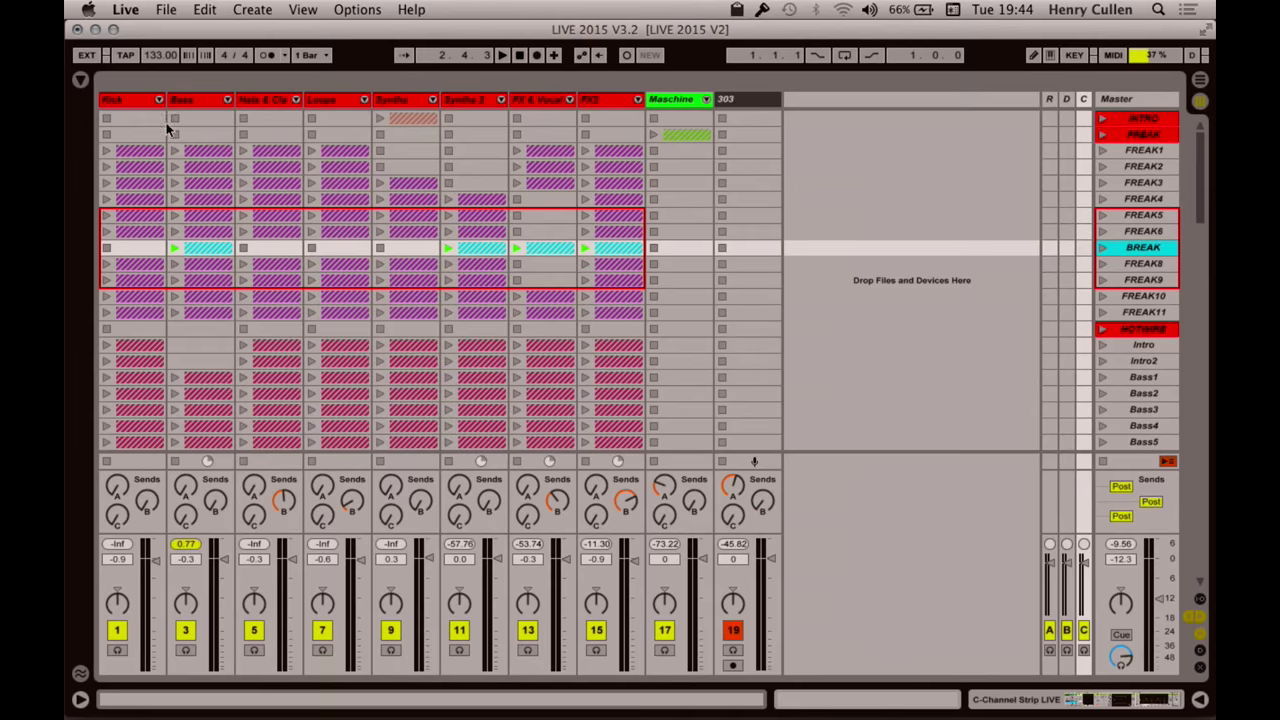
Step: Select the Kick group and the FREAK1 scene, play FREAK1 to hear it, and stop playback
click(128, 99)
click(1124, 155)
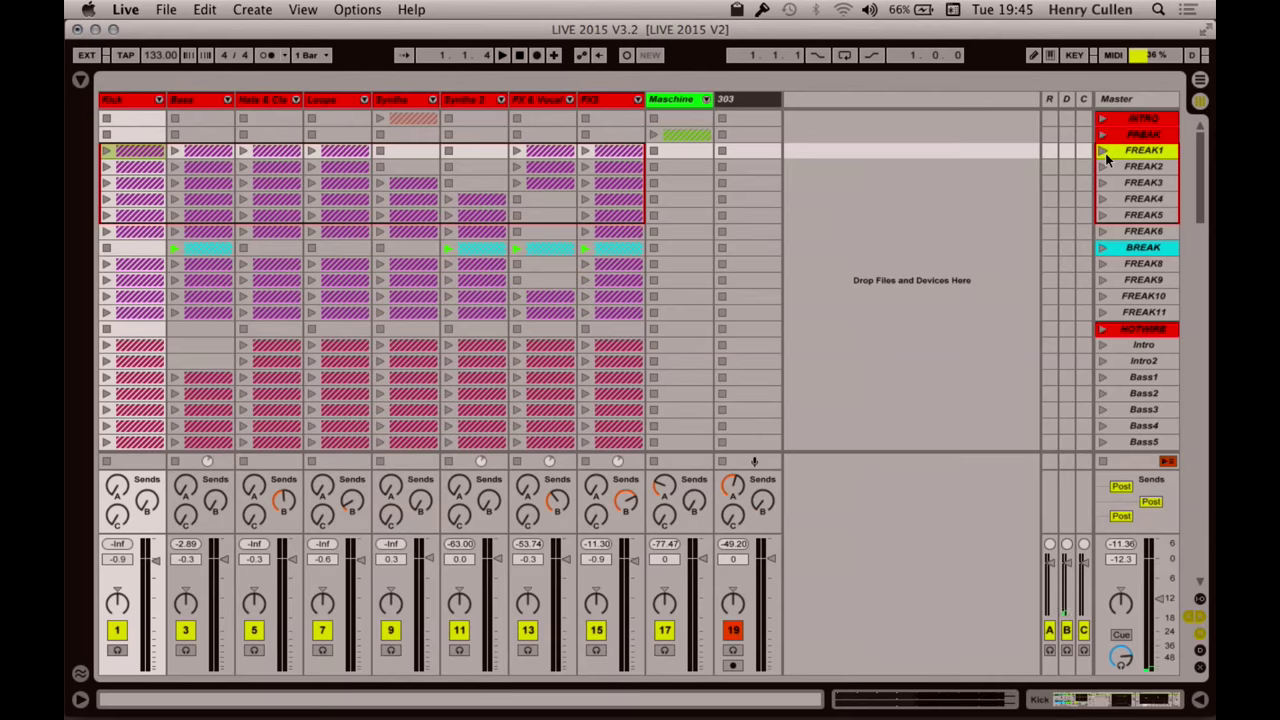
click(1105, 154)
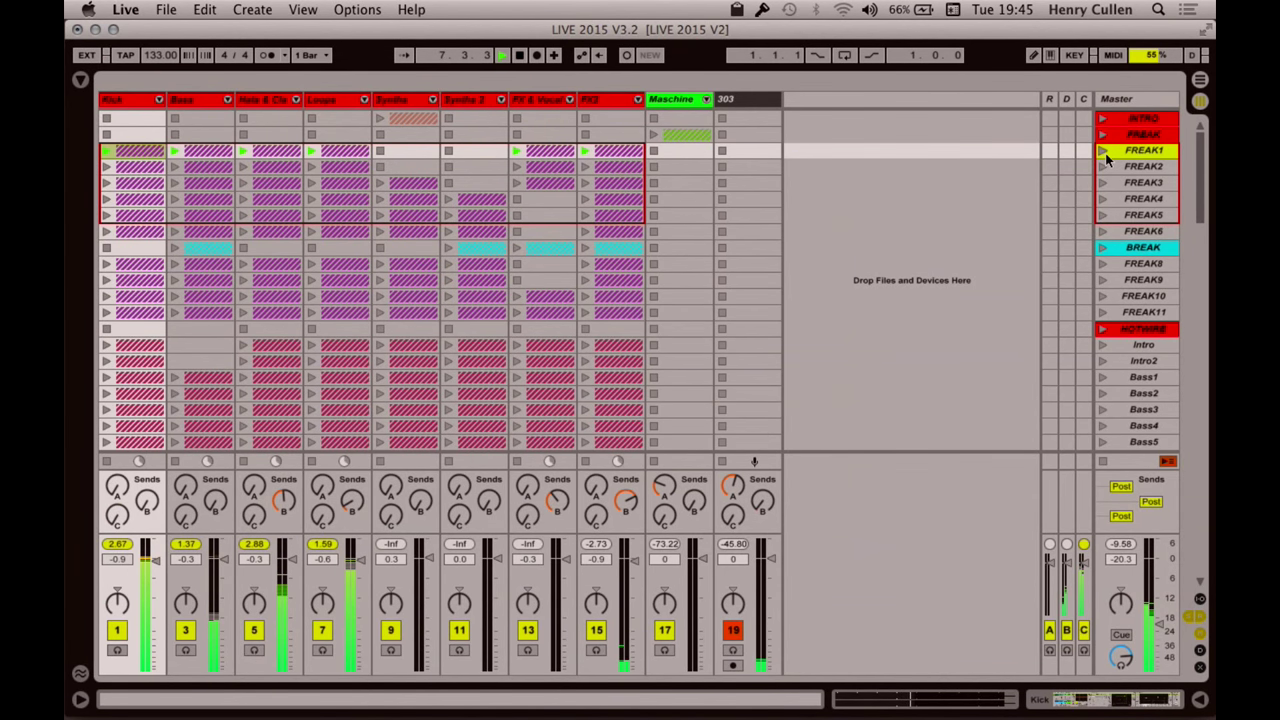
key(space)
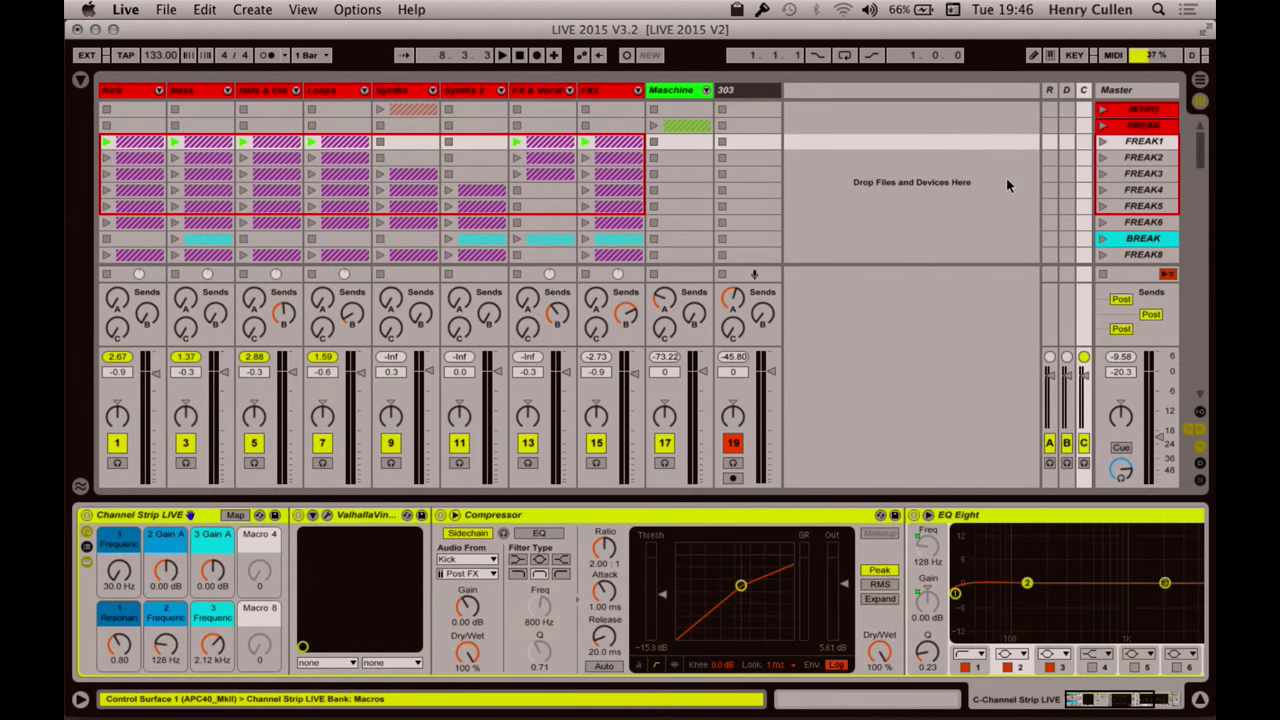
Step: Select the ValhallaVintageVerb device on return track C and hide the device view
click(362, 517)
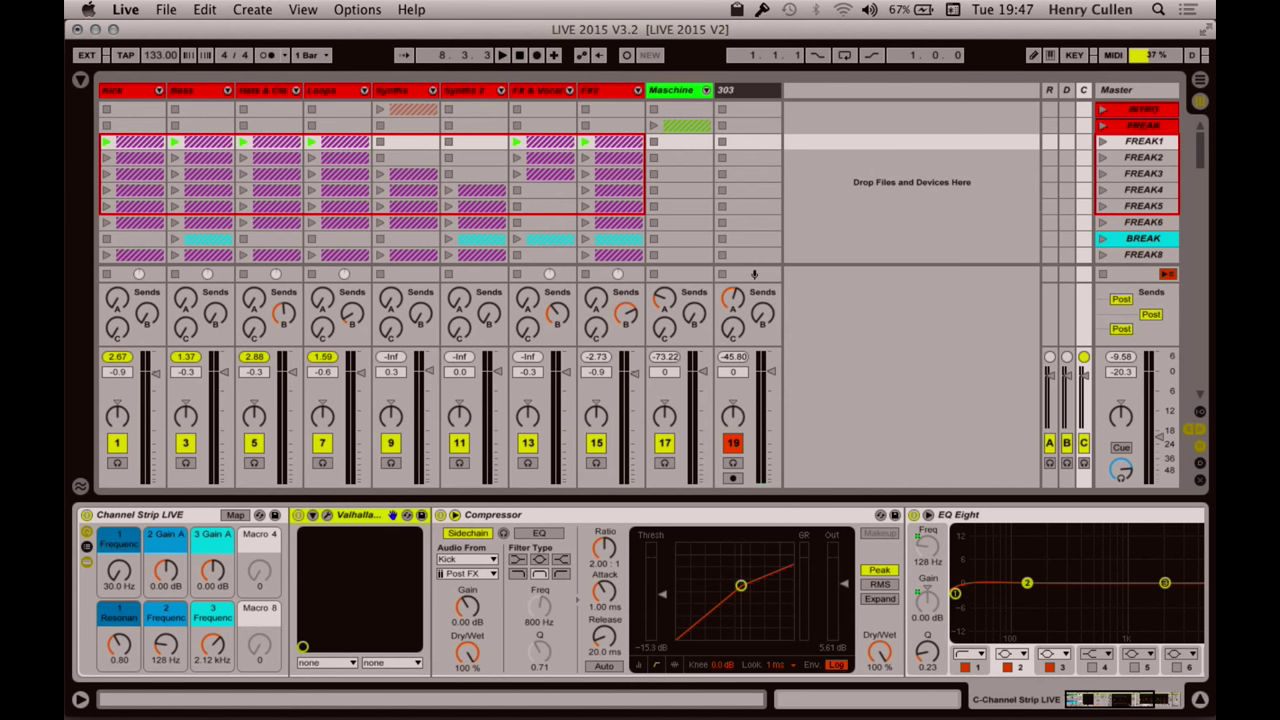
click(1202, 701)
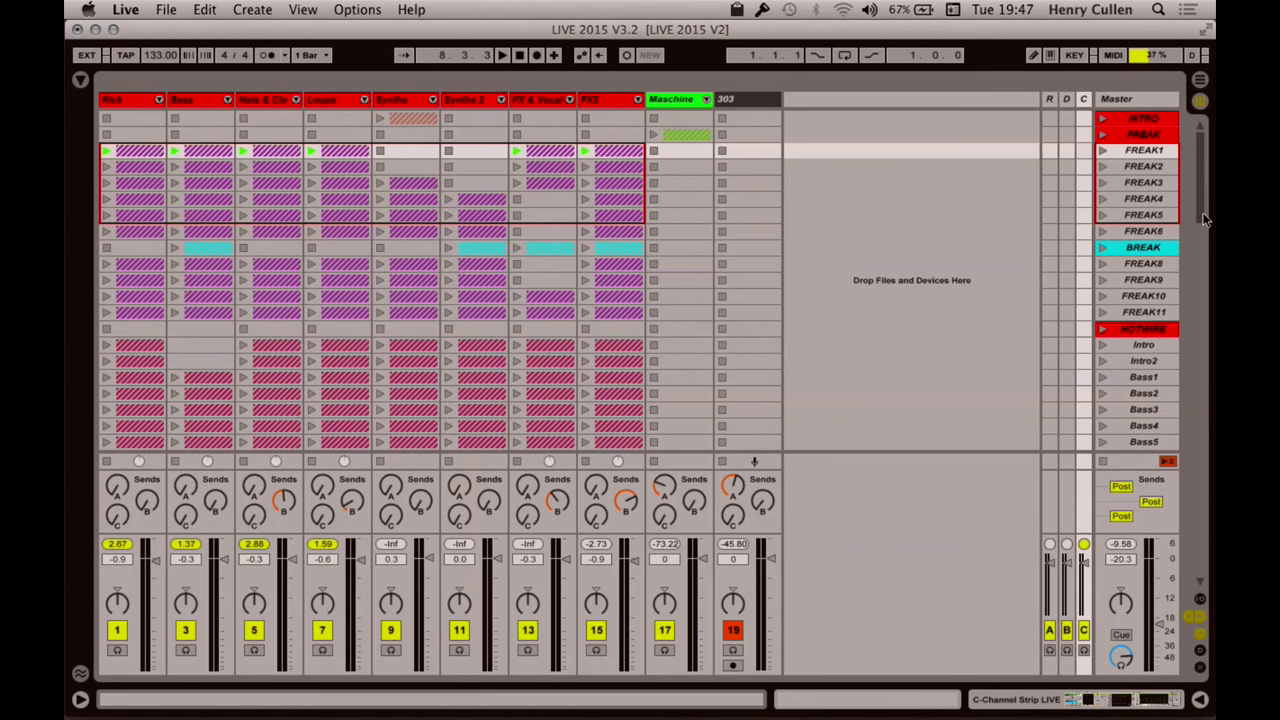
Step: Launch the HOTWIRE title scene, select the Intro scene beneath it, and reselect HOTWIRE
scroll(1205, 220, down, 5)
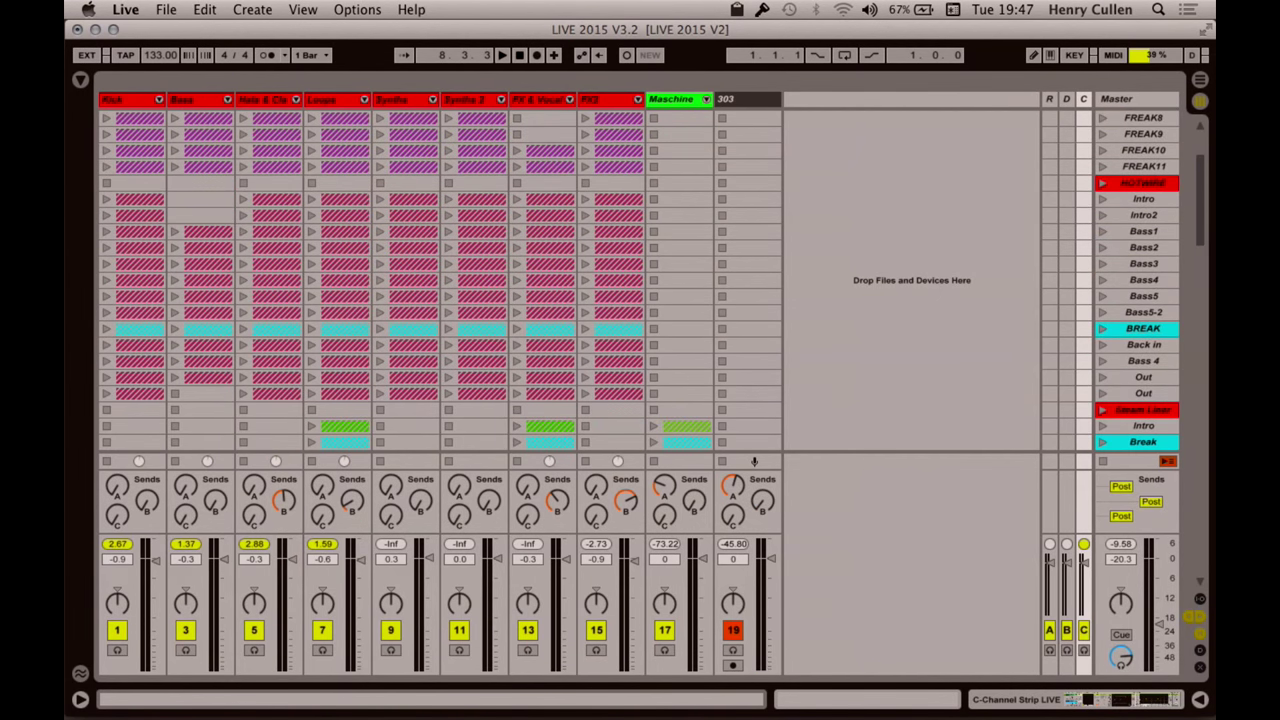
click(1122, 184)
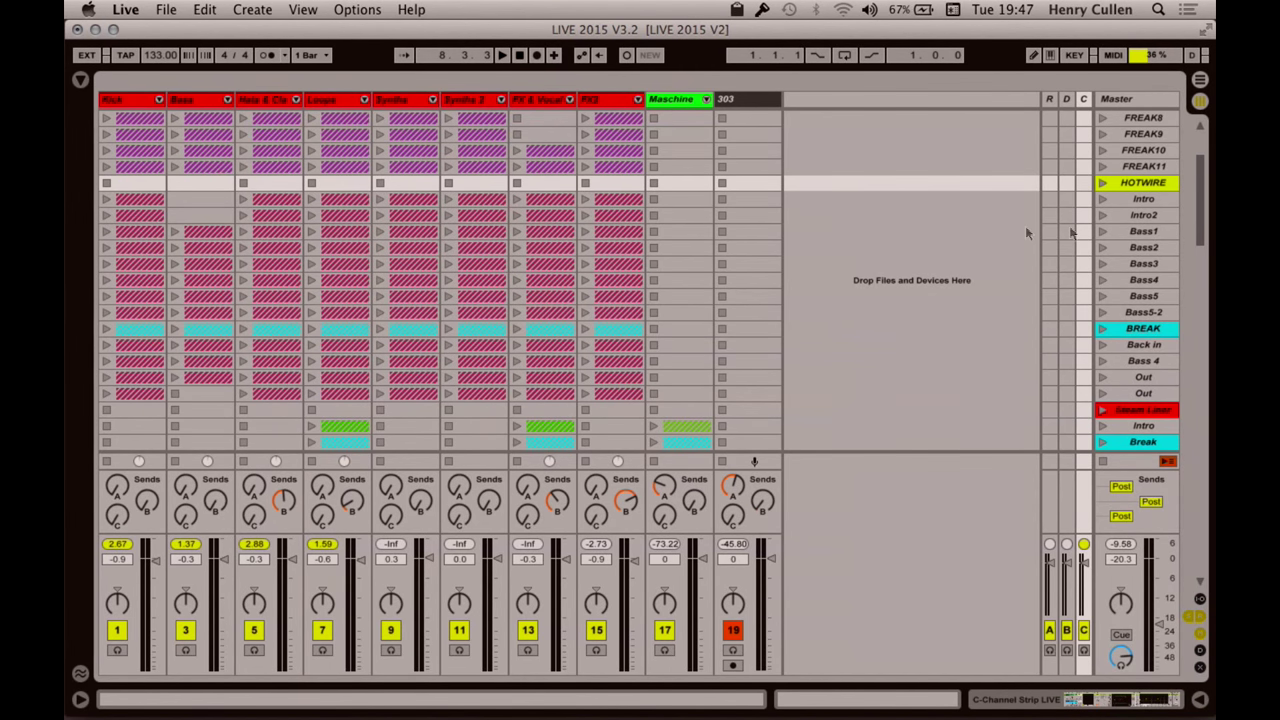
click(1103, 184)
click(1130, 200)
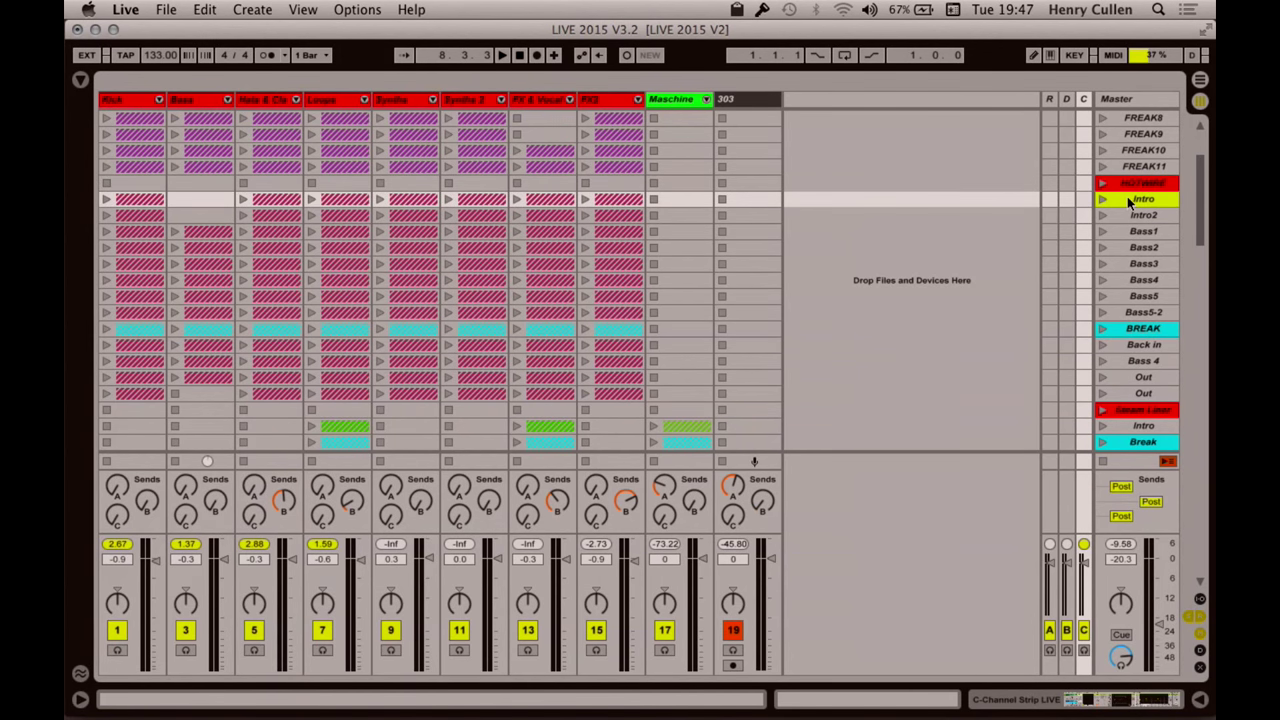
click(1122, 183)
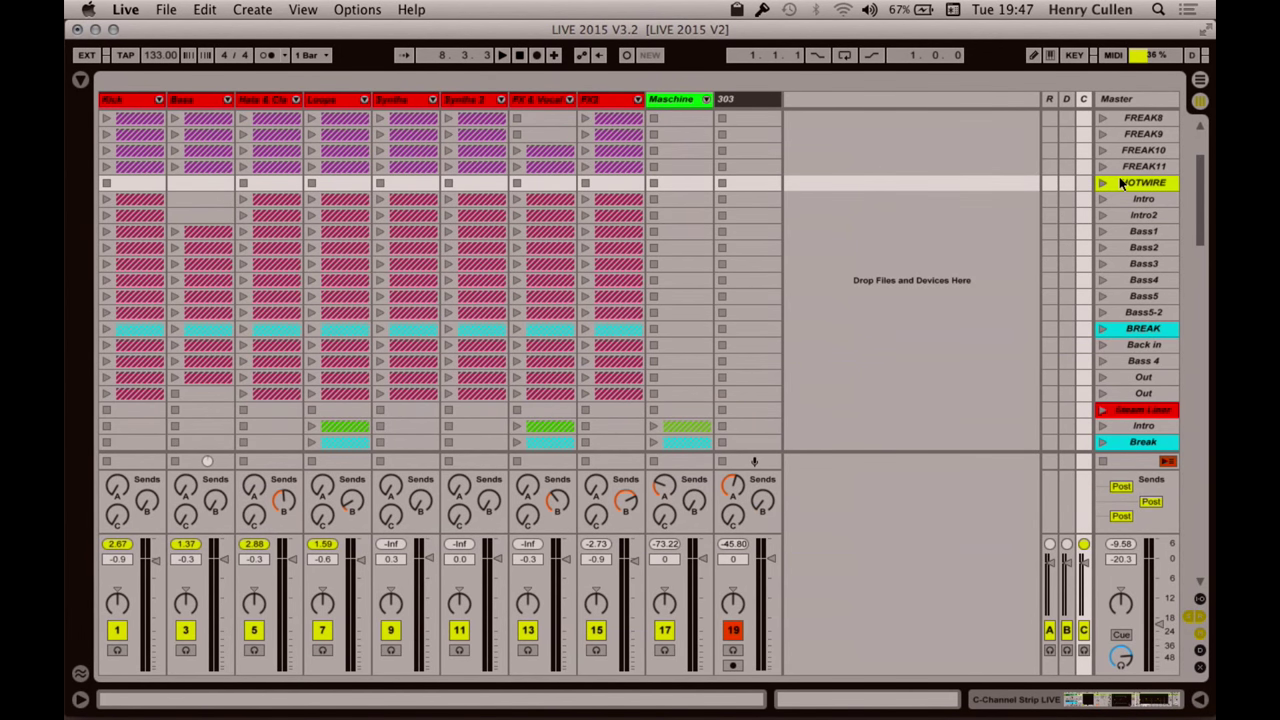